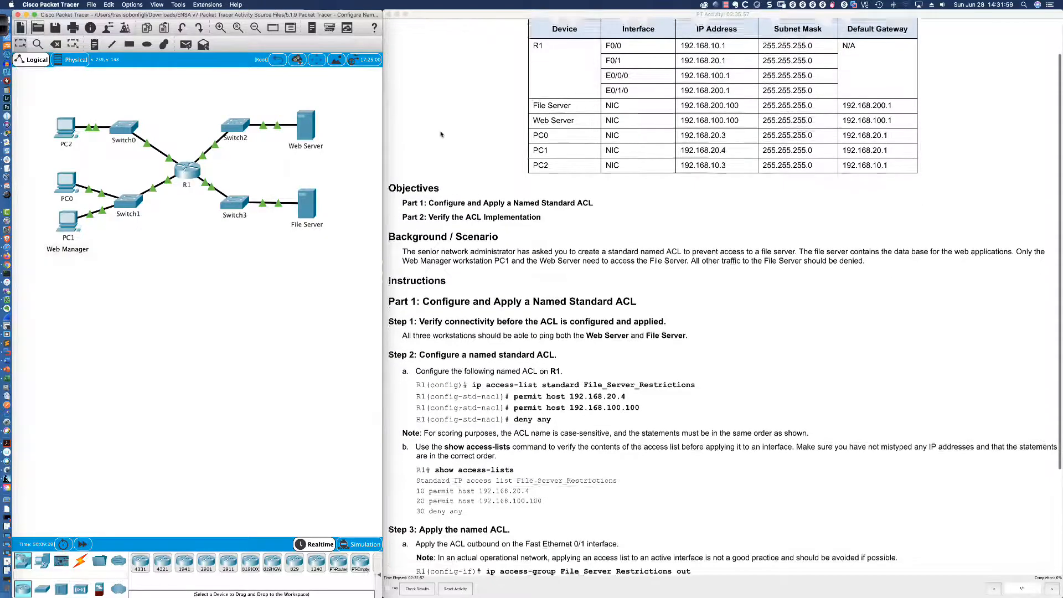
Open PC1's Command Prompt, with its window moved beneath the topology and widened to the instructions pane.
scroll(442, 135, "down", 1)
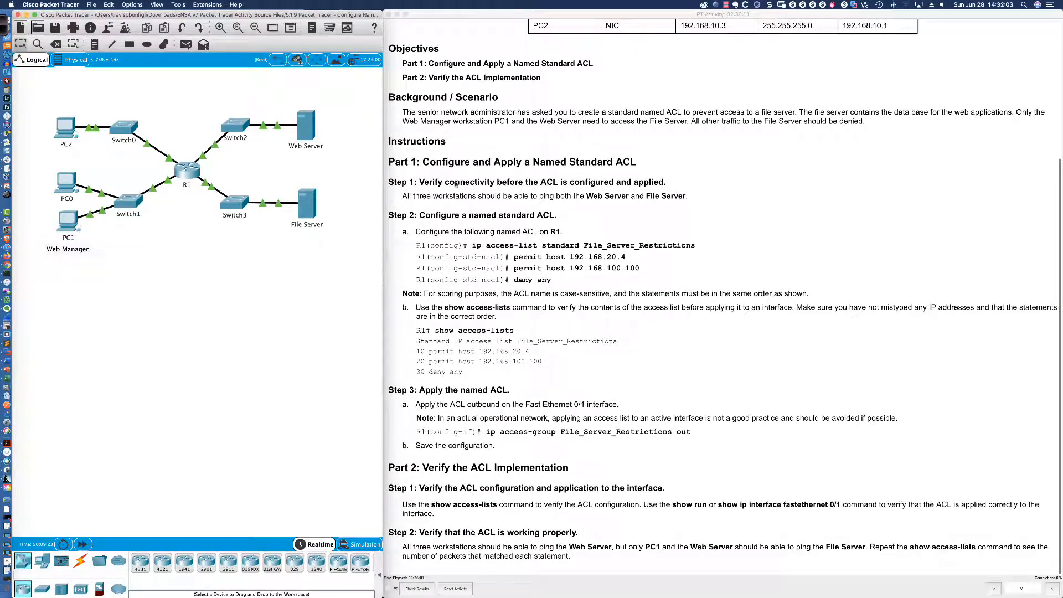
scroll(529, 74, "up", 3)
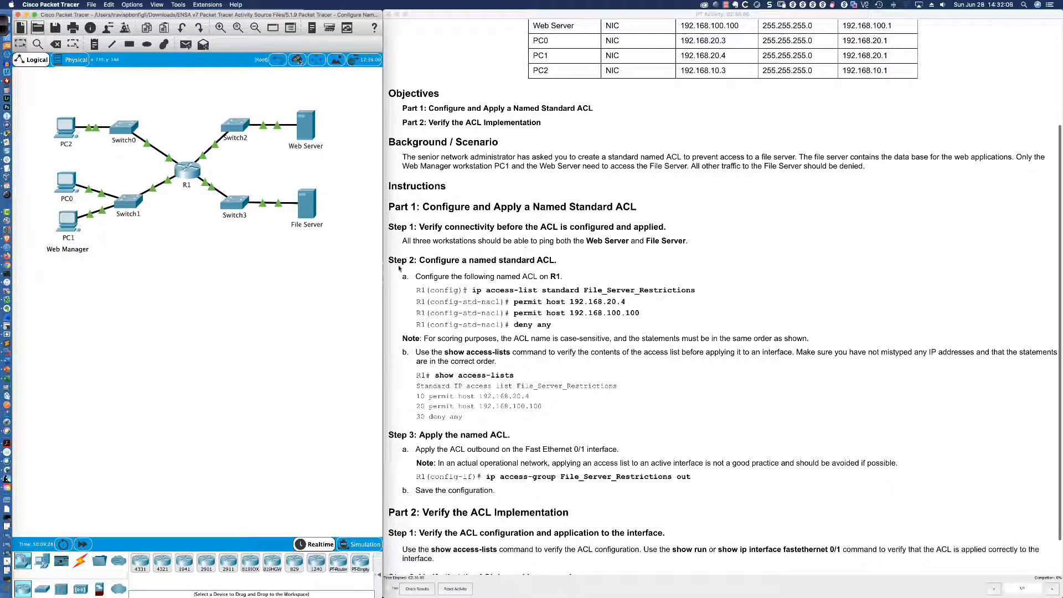
left_click(67, 221)
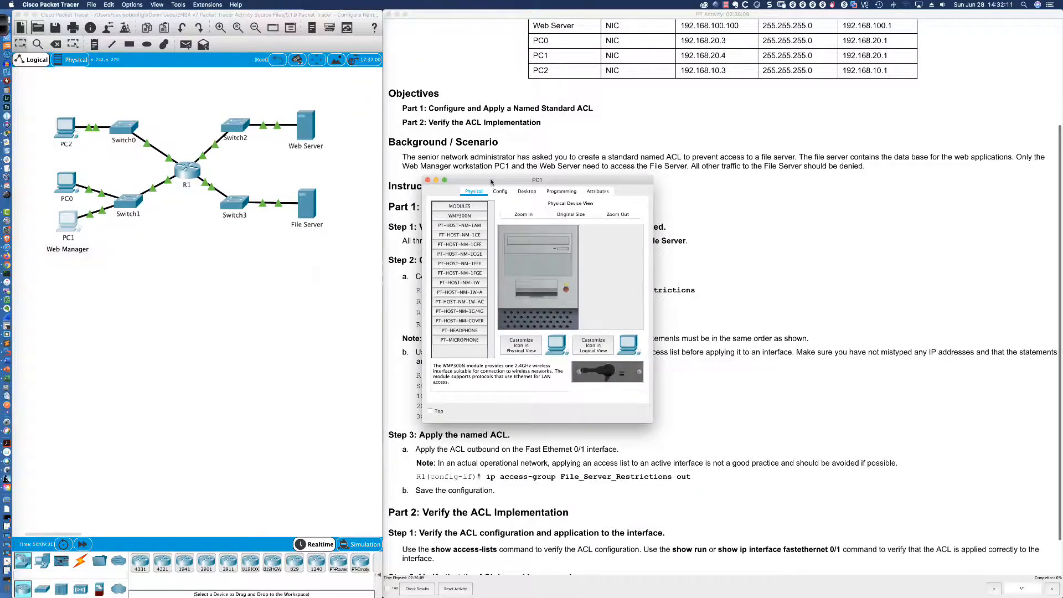
left_click_drag(491, 182, 80, 357)
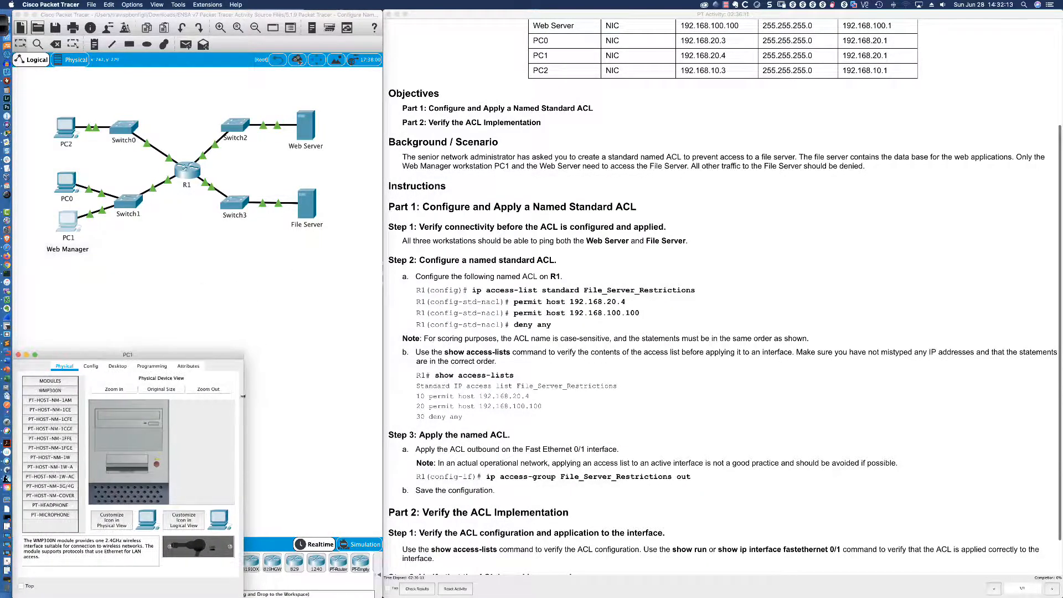
left_click_drag(243, 397, 382, 396)
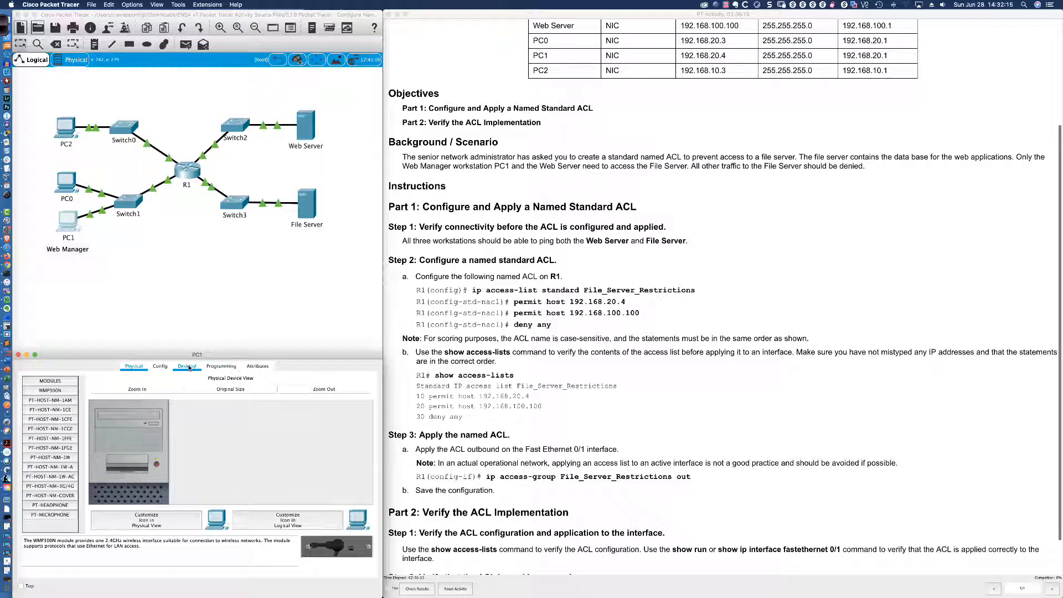
left_click(189, 368)
left_click(249, 448)
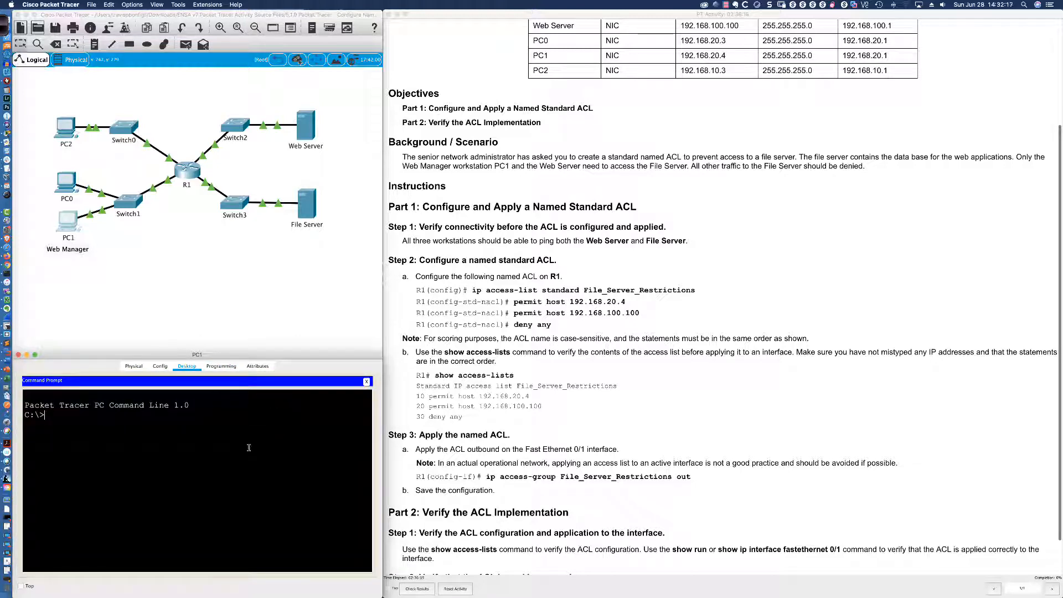
Ping 192.168.100.1 and 192.168.200.1 from PC1.
scroll(428, 337, "up", 2)
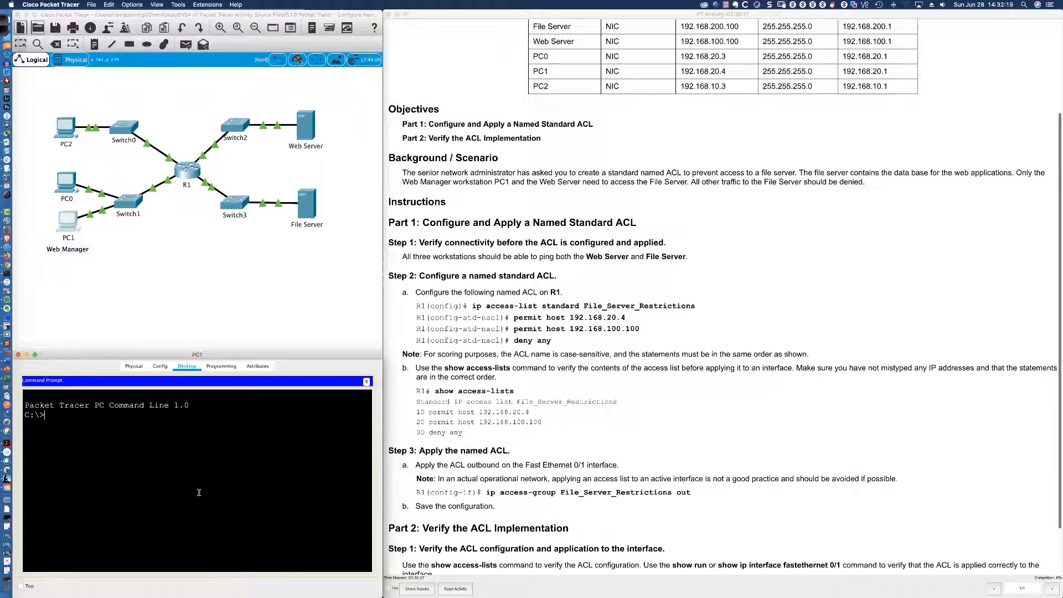
type("ping 192.168.100.1")
key("Return")
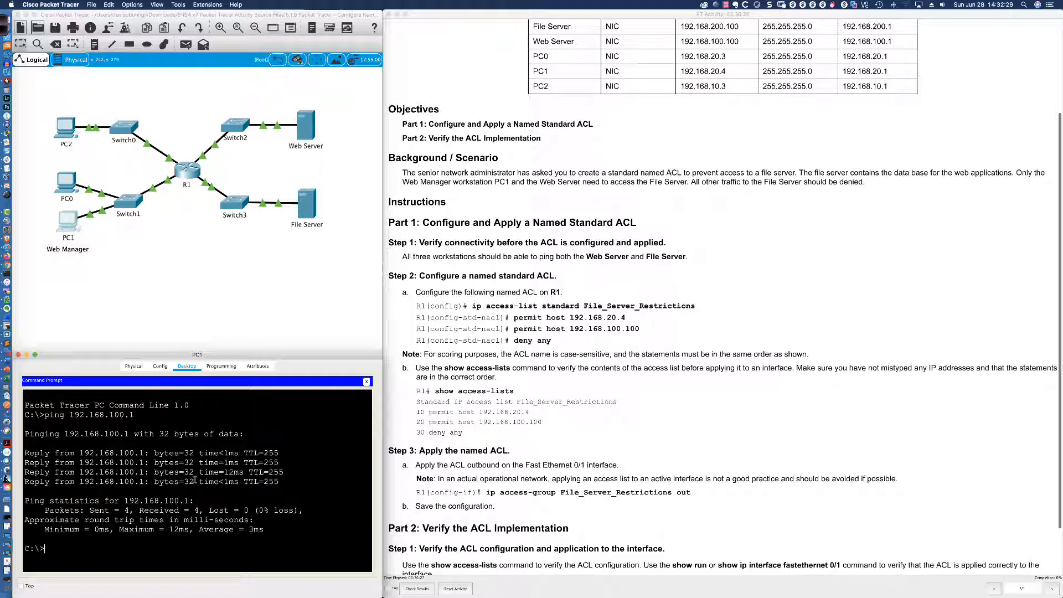
key("Up")
key("Left")
key("Left")
key("BackSpace")
type("2")
key("Return")
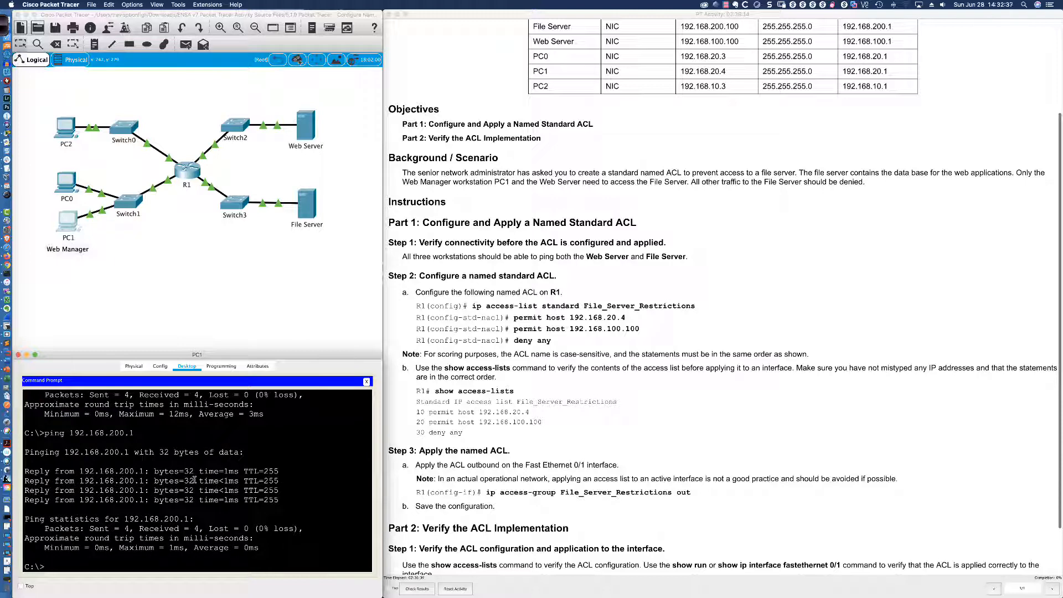
Open PC0's Command Prompt, with its window moved beneath the topology and widened to the instructions pane.
left_click(63, 194)
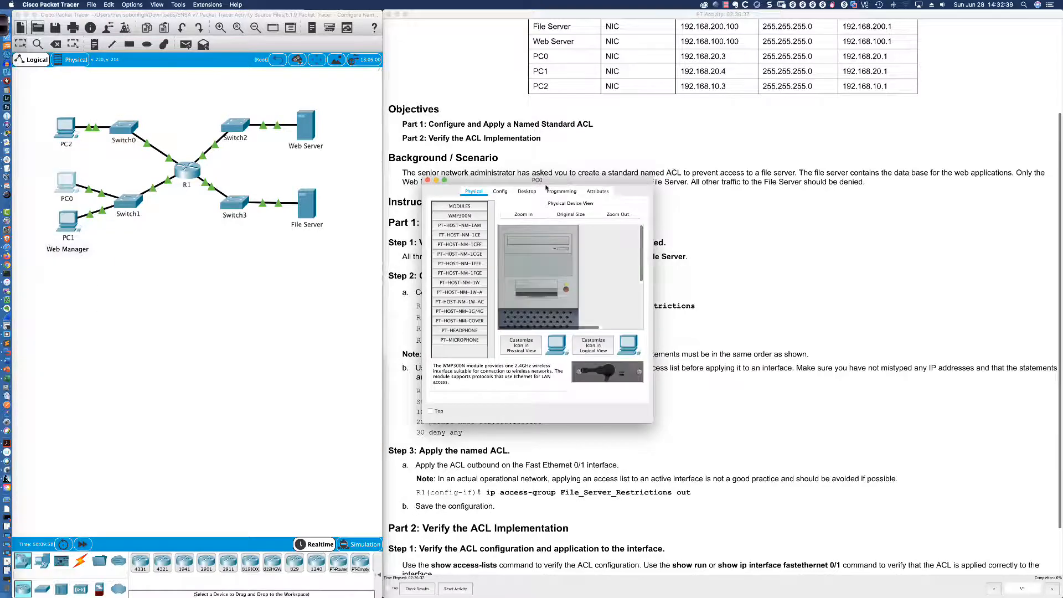
left_click_drag(545, 176, 150, 358)
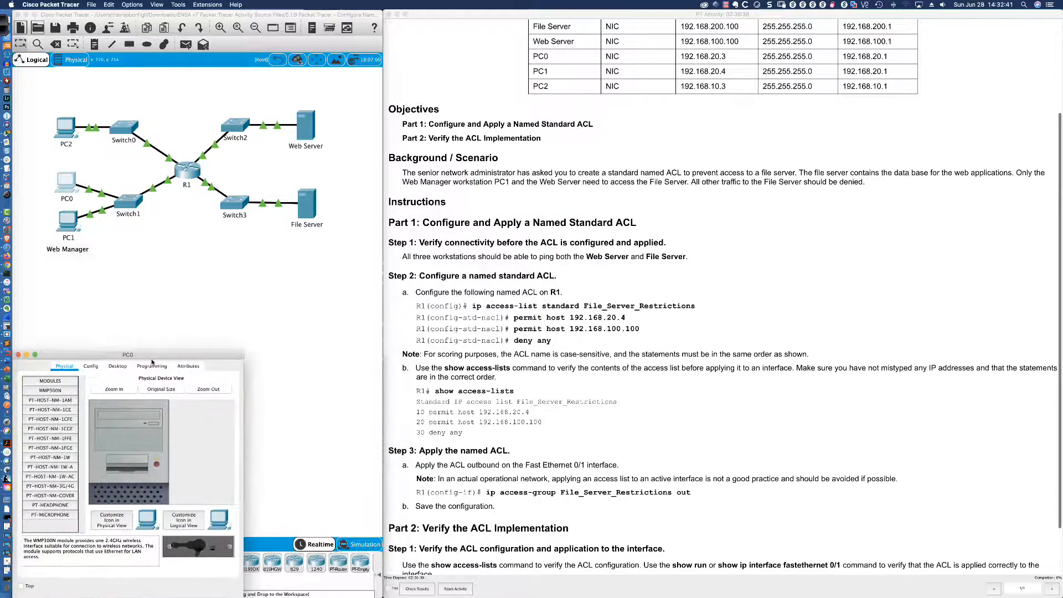
left_click_drag(244, 381, 383, 382)
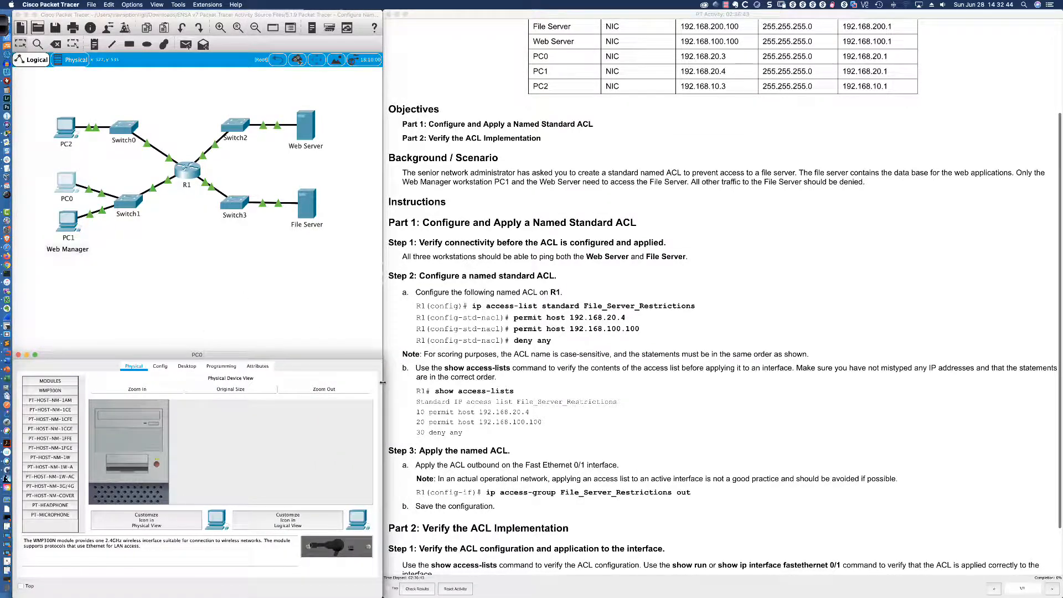
left_click(187, 366)
left_click(277, 404)
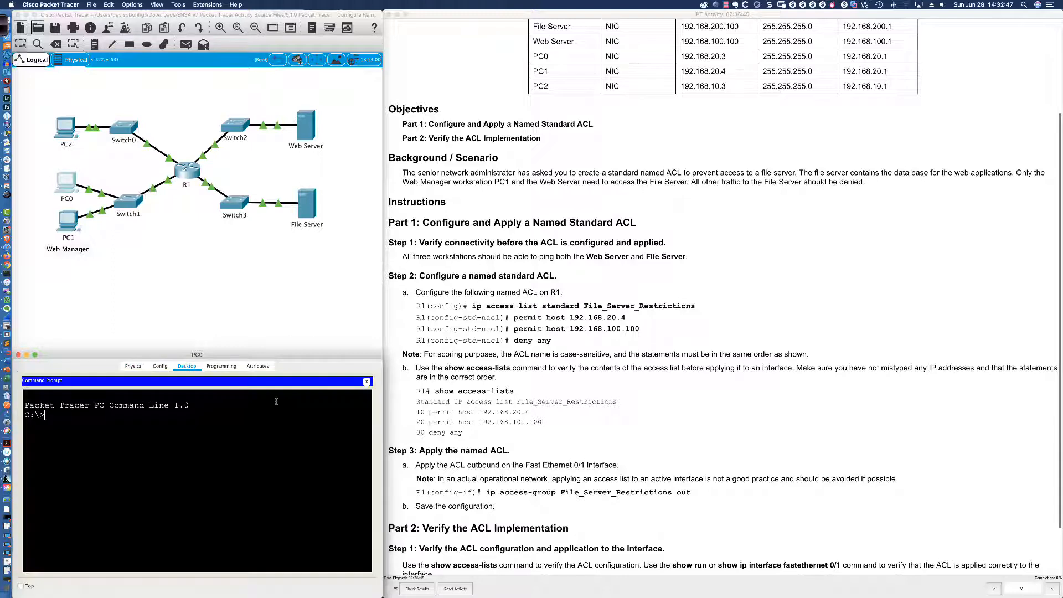
Ping 192.168.100.1 and 192.168.200.1 from PC0.
type("ping 192.168.100.1")
key("Return")
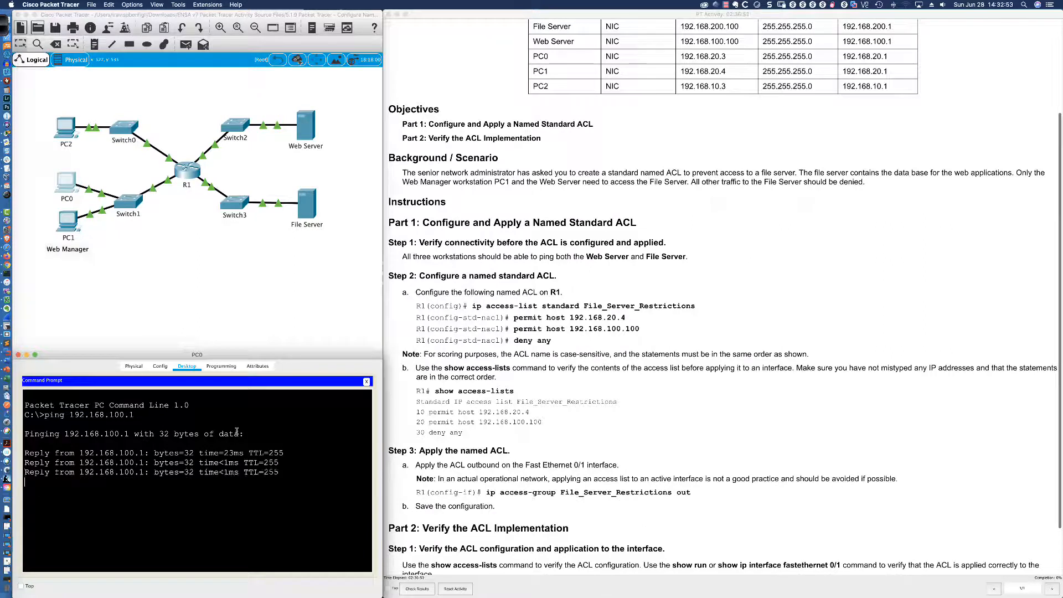
key("Up")
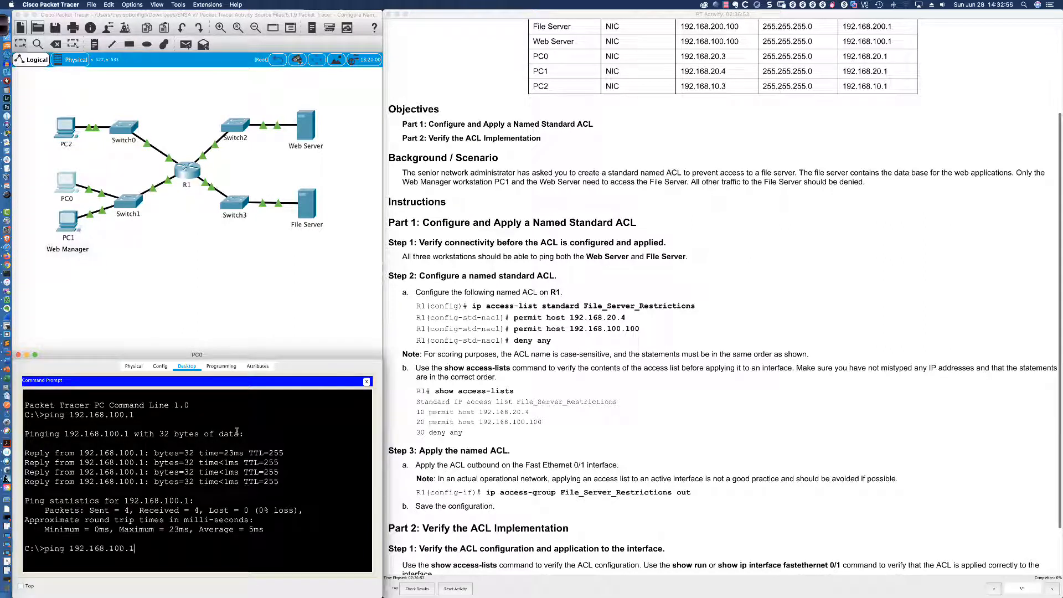
key("Left")
key("Left")
key("Left")
key("Left")
key("BackSpace")
type("2")
key("Return")
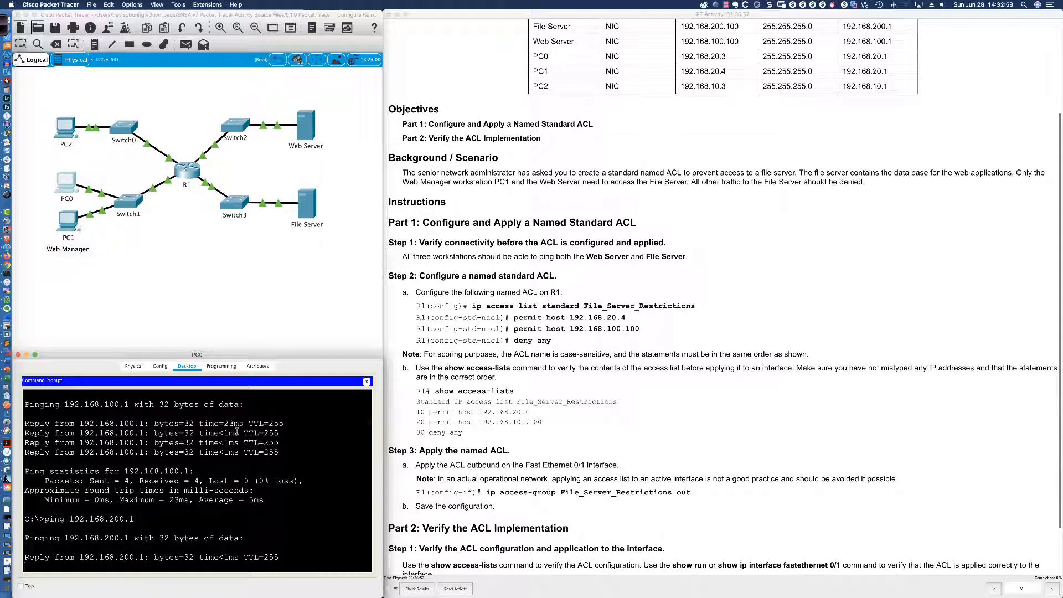
Open PC2's Command Prompt, with its window moved beneath the topology and widened to the instructions pane.
left_click(66, 128)
left_click_drag(481, 178, 75, 361)
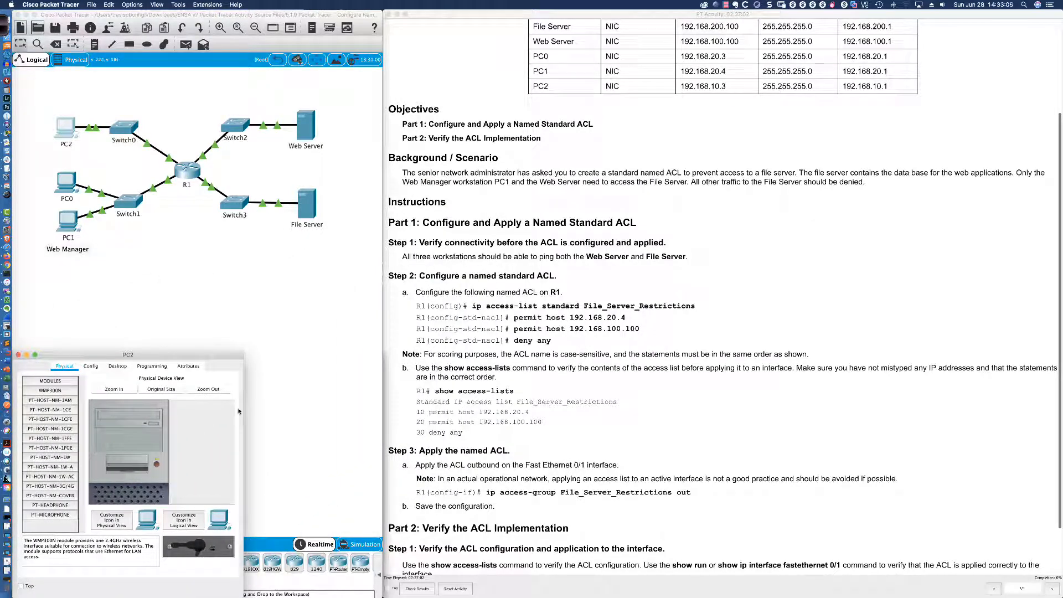
left_click_drag(245, 409, 382, 408)
left_click(187, 367)
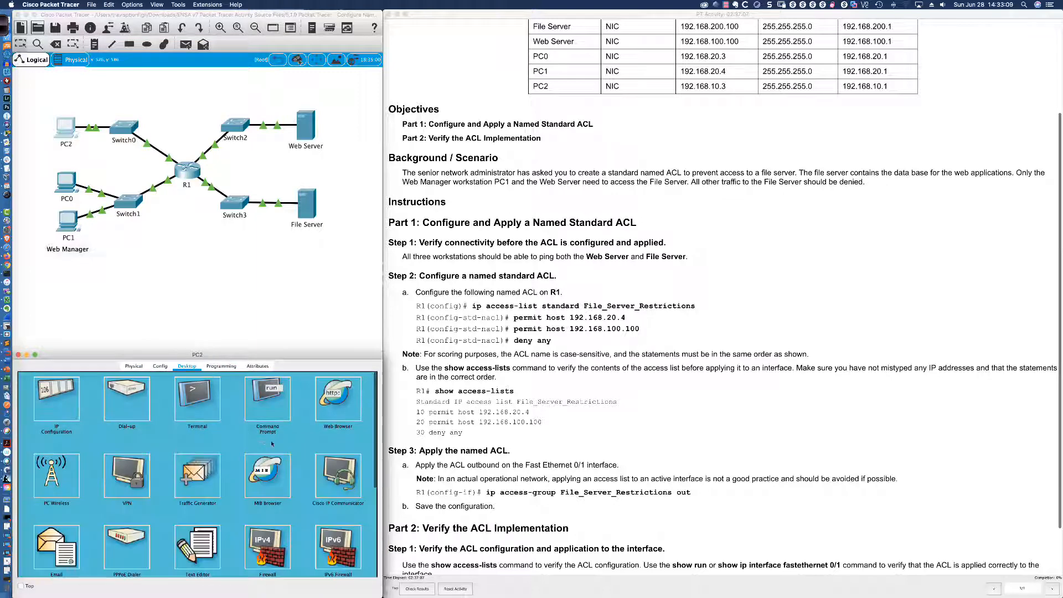
left_click(310, 432)
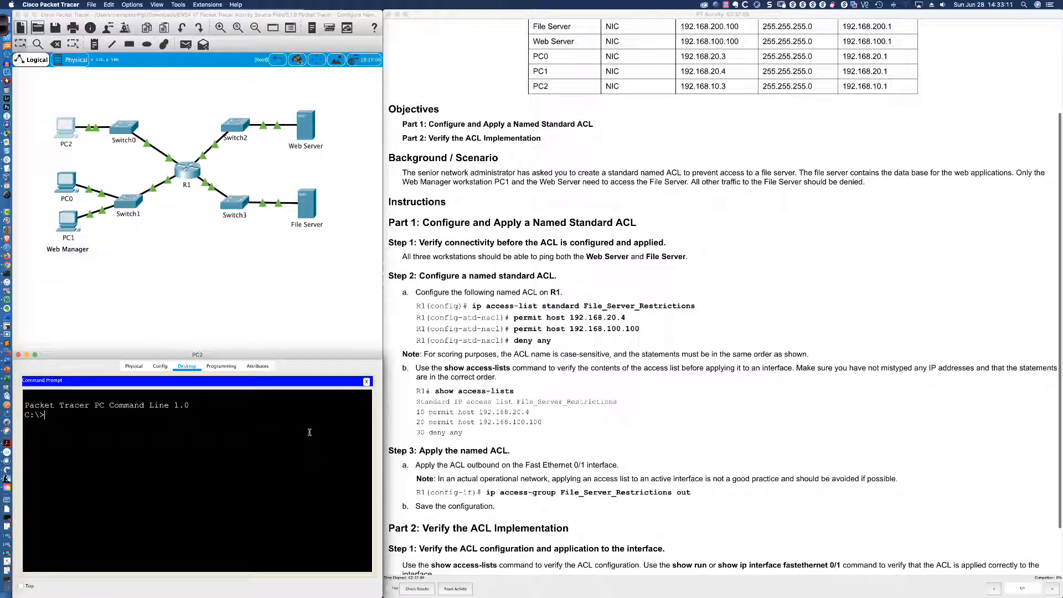
Ping 192.168.200.1 and 192.168.100.1 from PC2.
type("ping 192.168.200.1")
key("Return")
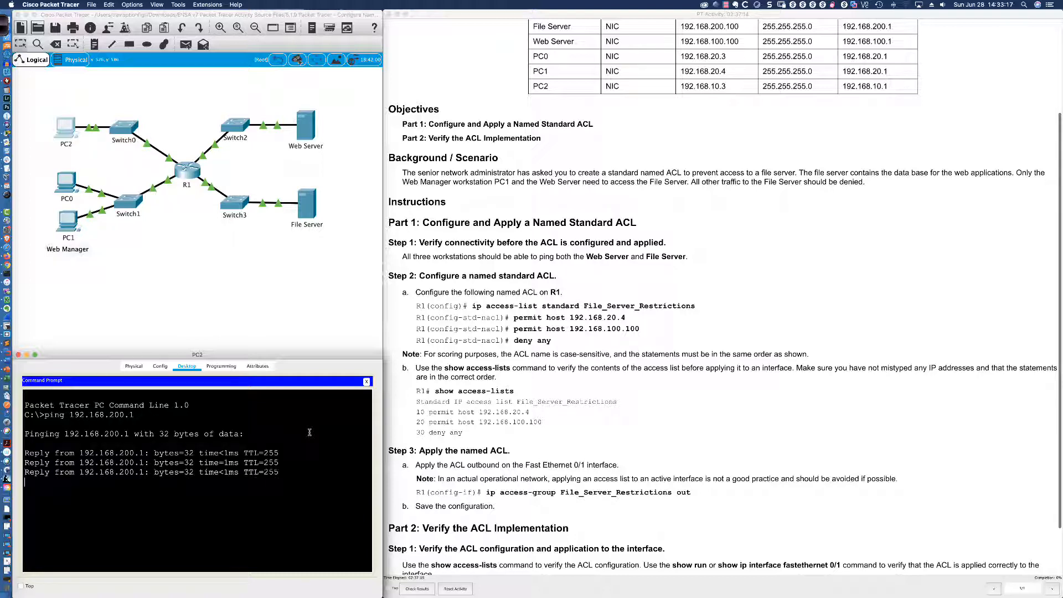
key("Up")
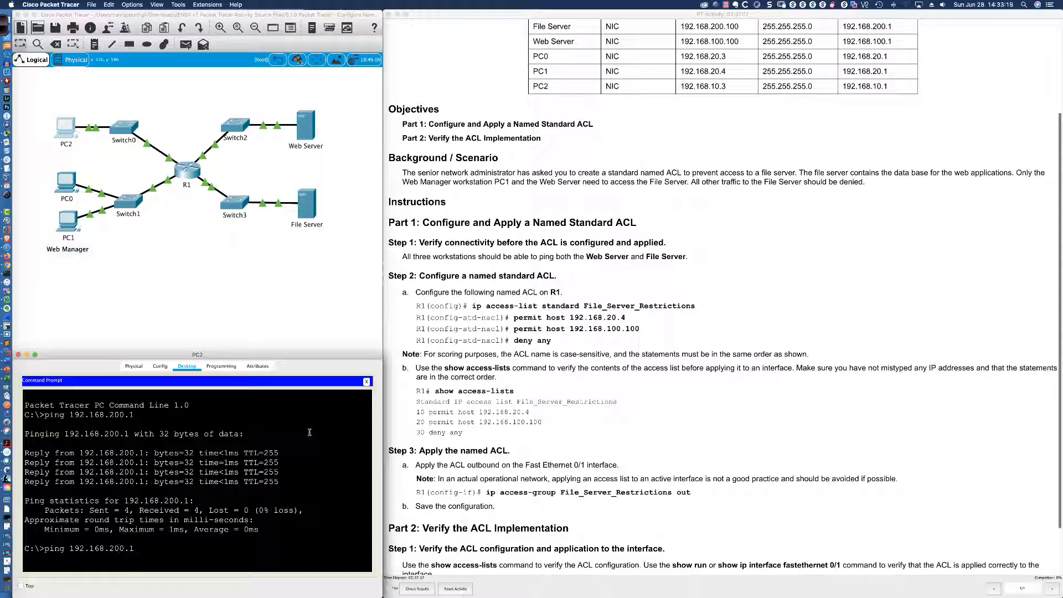
key("BackSpace")
key("BackSpace")
key("BackSpace")
key("BackSpace")
key("BackSpace")
type("100.1")
key("Return")
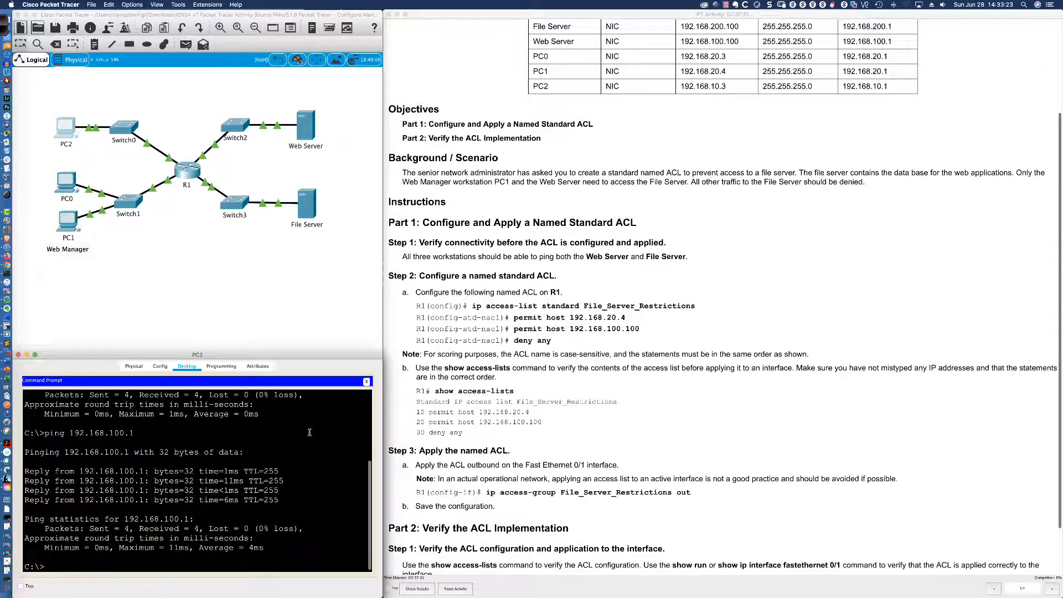
Ping PC0 at 192.168.20.3 and PC1 at 192.168.20.4 from PC2.
key("Up")
key("BackSpace")
key("BackSpace")
key("BackSpace")
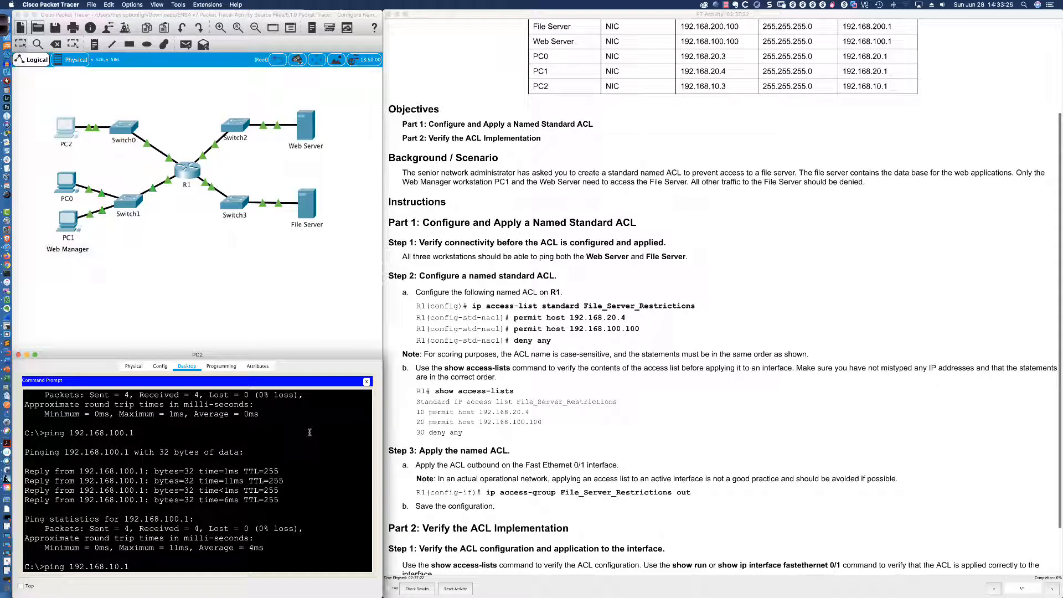
type("20")
key("Return")
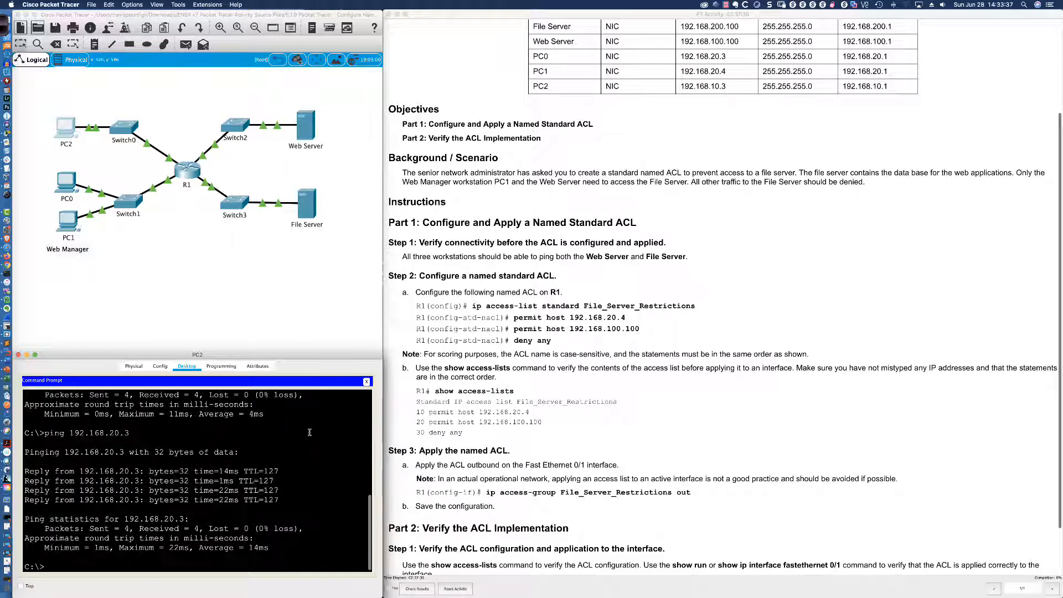
key("Up")
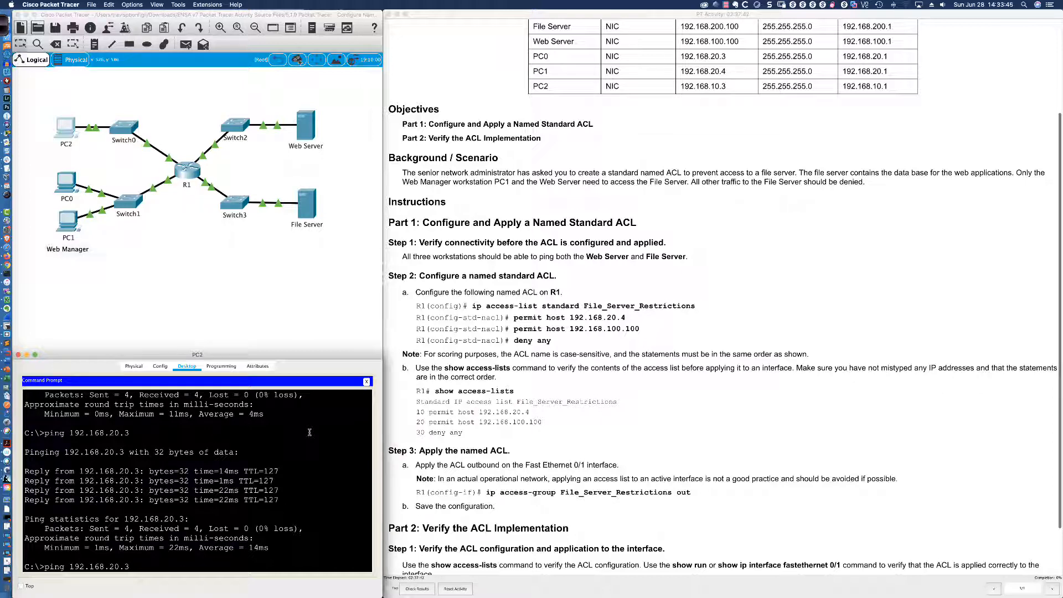
key("Return")
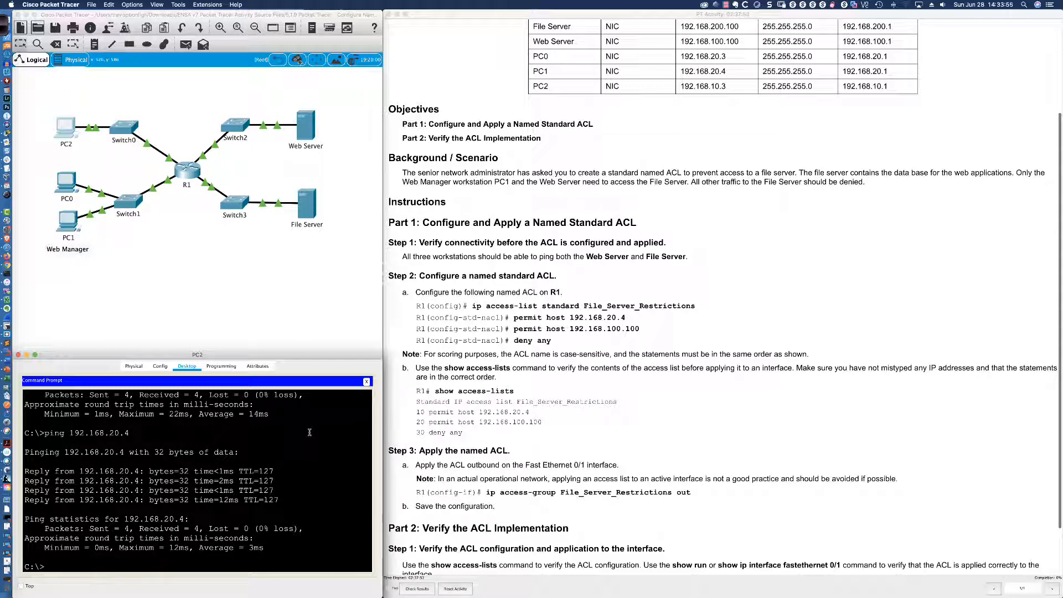
Open router R1's command line interface, with its window moved beneath the topology and widened to the instructions pane.
scroll(435, 266, "down", 3)
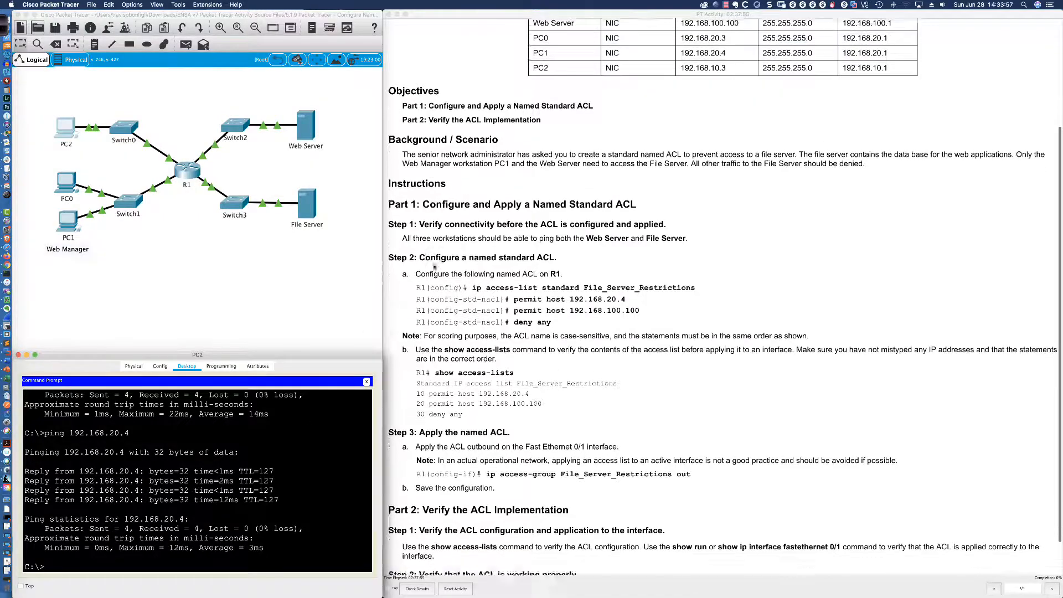
scroll(519, 186, "down", 1)
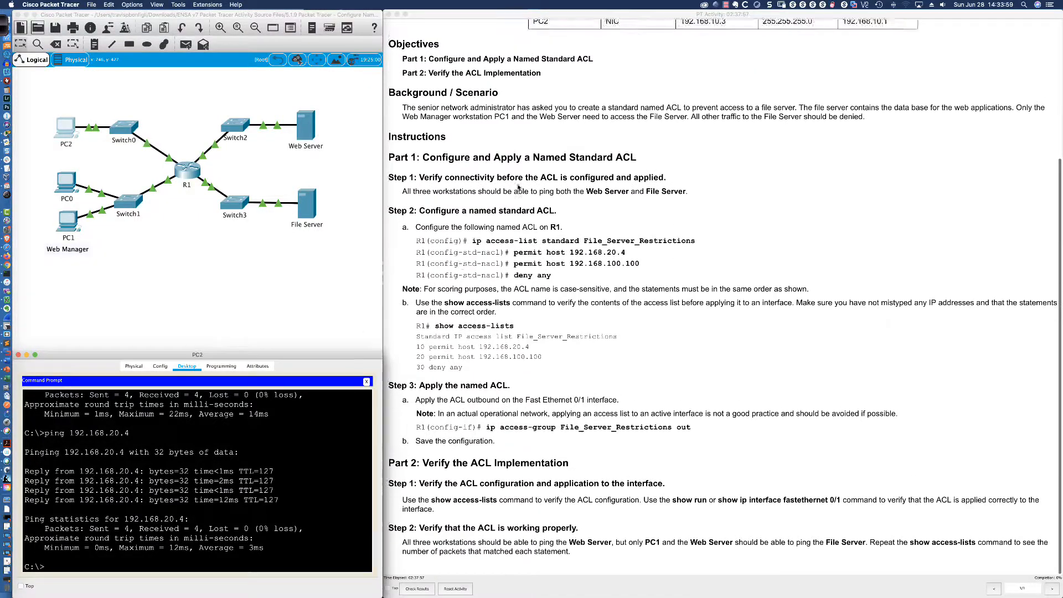
scroll(518, 187, "up", 1)
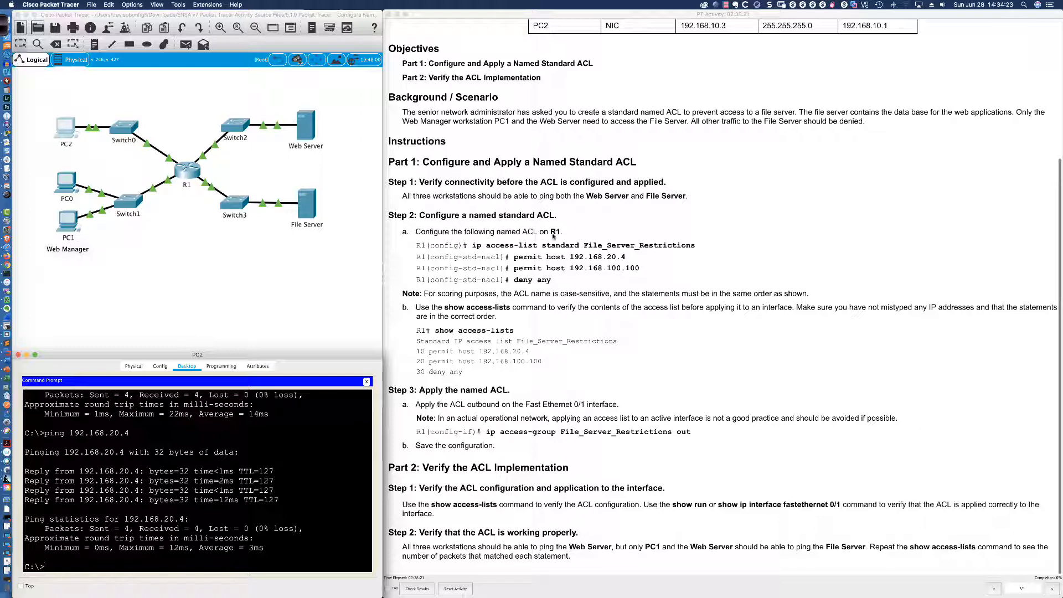
left_click(186, 171)
left_click_drag(455, 185, 61, 363)
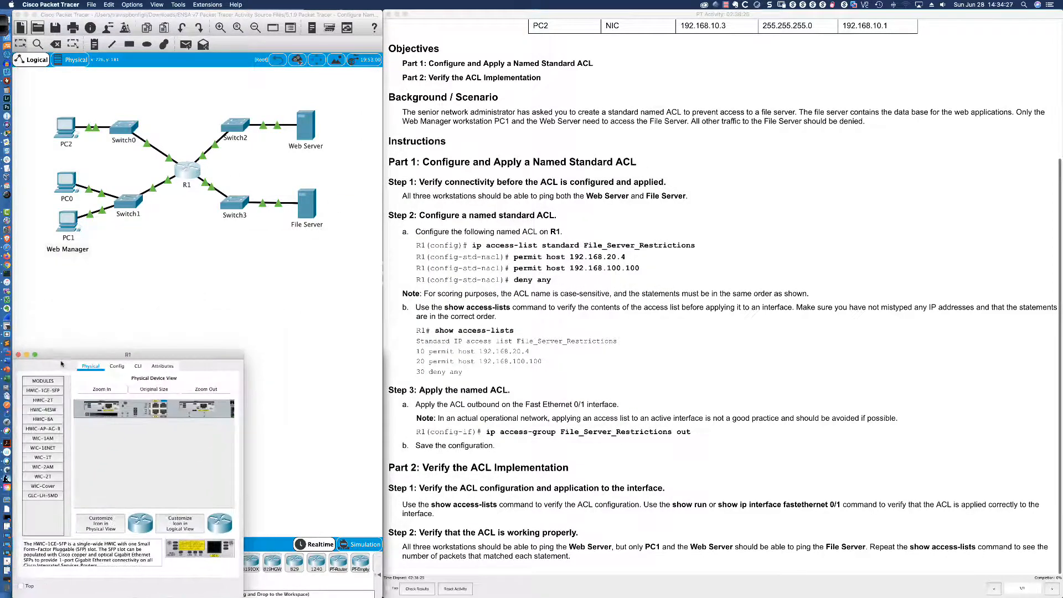
left_click_drag(243, 394, 383, 381)
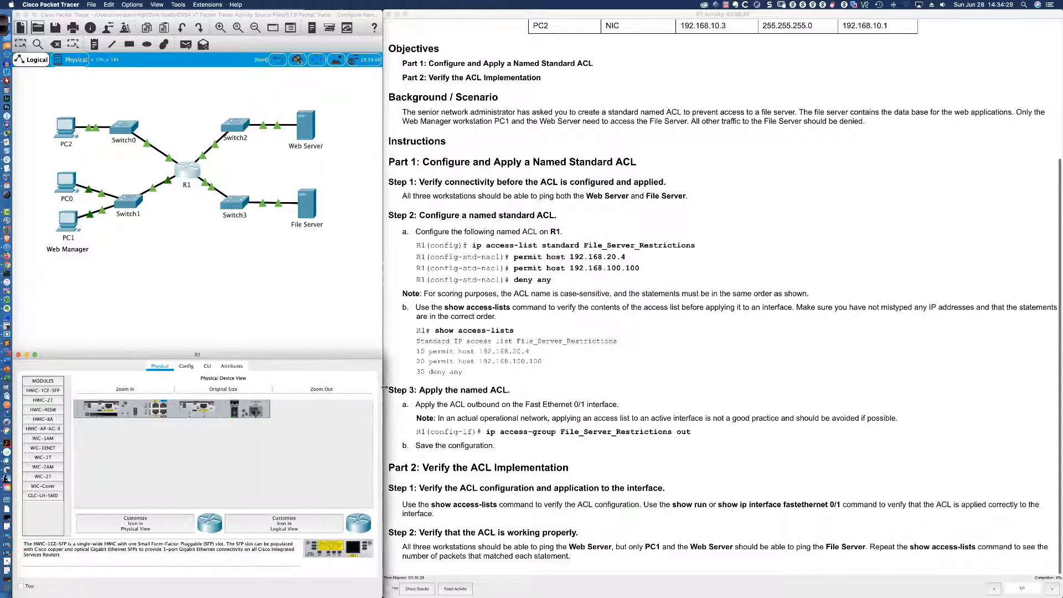
left_click(207, 366)
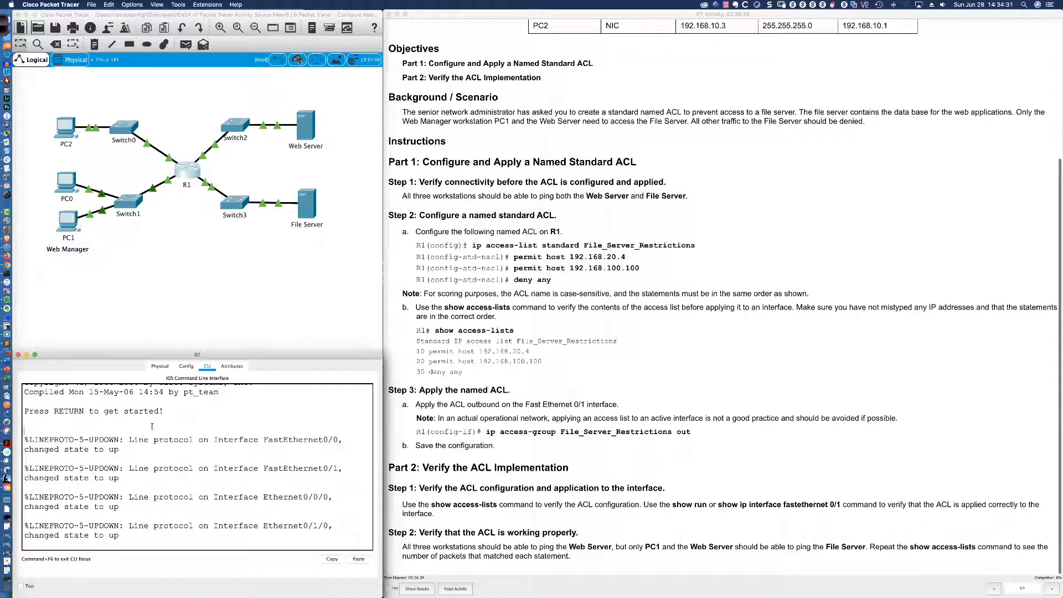
Start R1's console session and enter privileged EXEC mode with the en command.
key("Return")
key("Return")
key("Return")
key("Return")
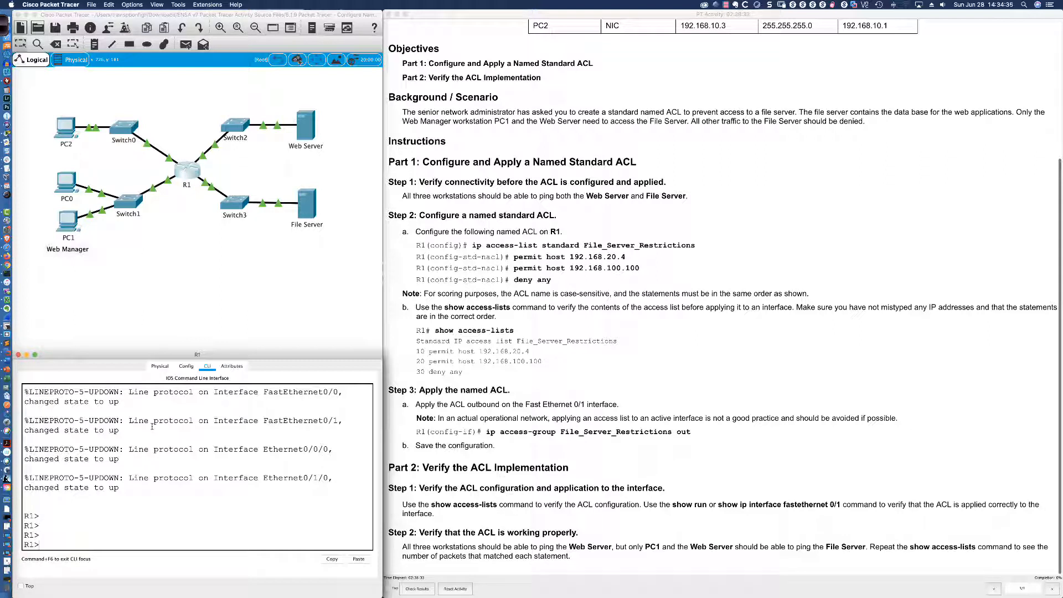
type("en")
key("Return")
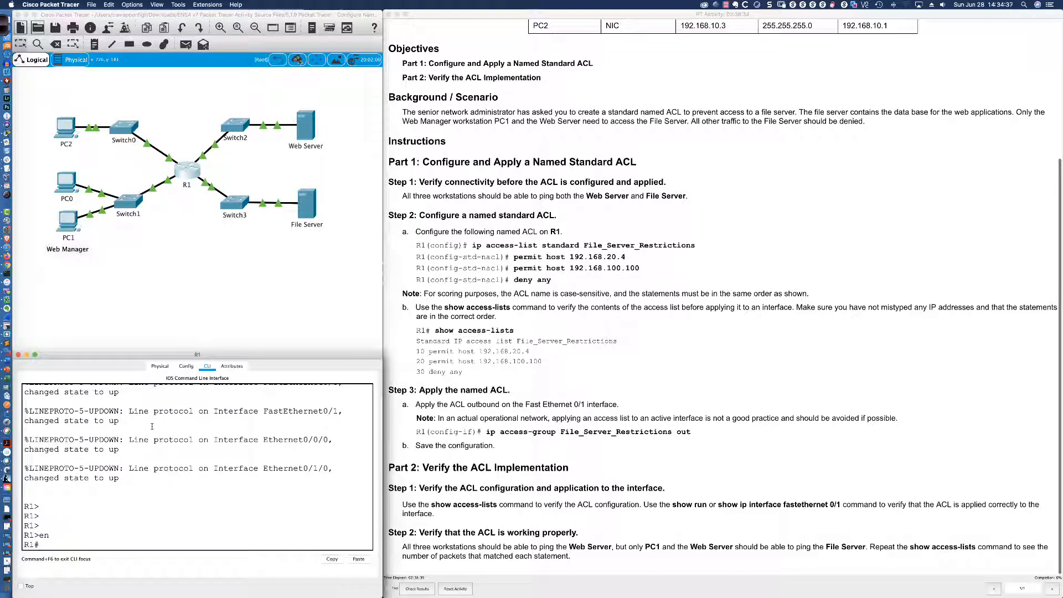
Enter global configuration mode on R1 with conf t and query the available options of the access-list command.
key("Return")
key("Return")
type("c")
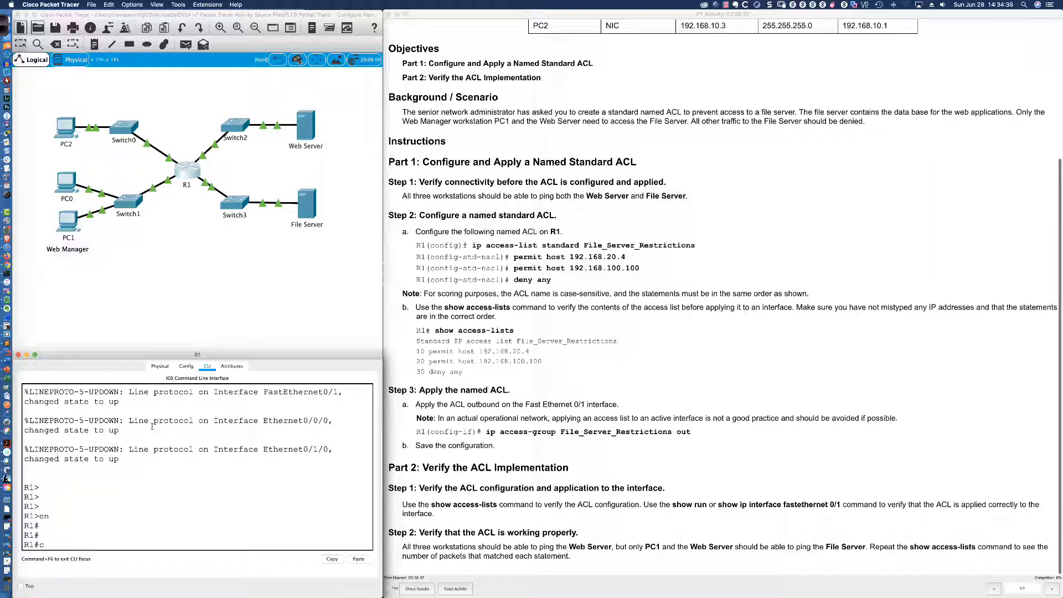
key("BackSpace")
type("conf t")
key("Return")
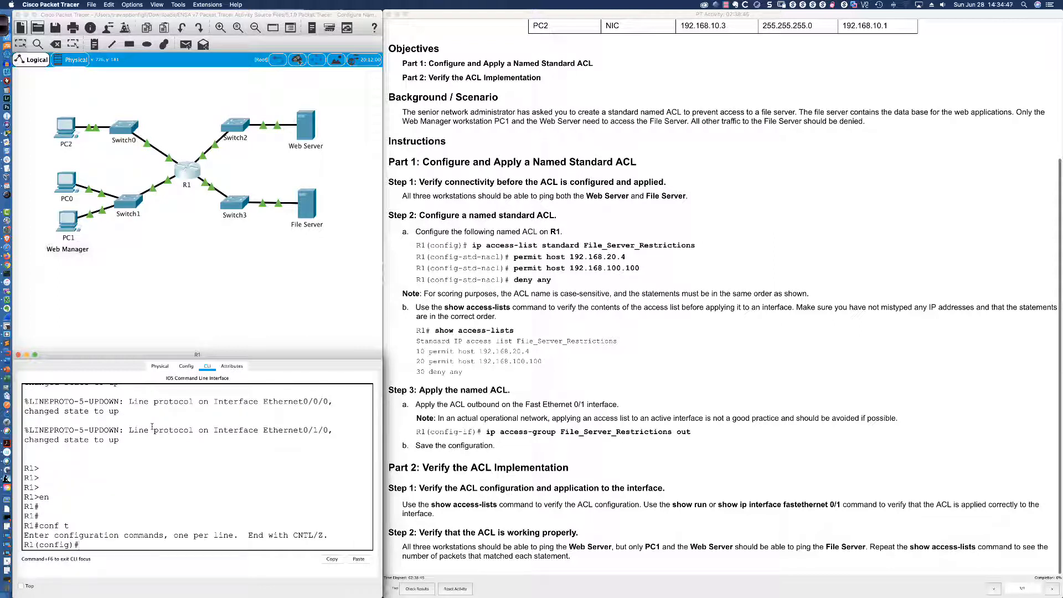
type("access-list ?")
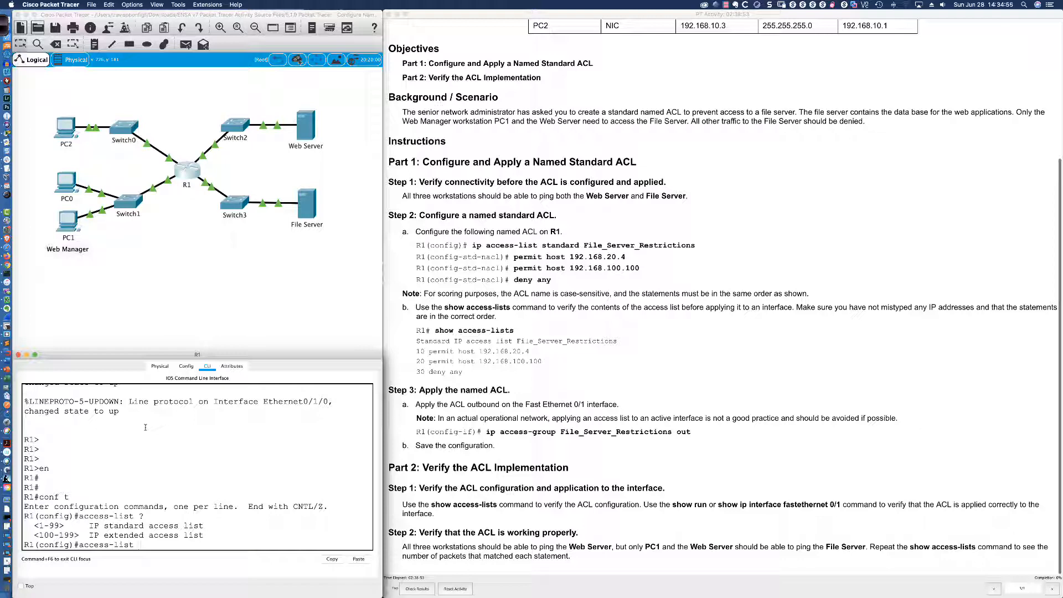
Switch to the SecureCRT session of R8-2811, enter privileged EXEC mode and show the router's software version.
key("super+Tab")
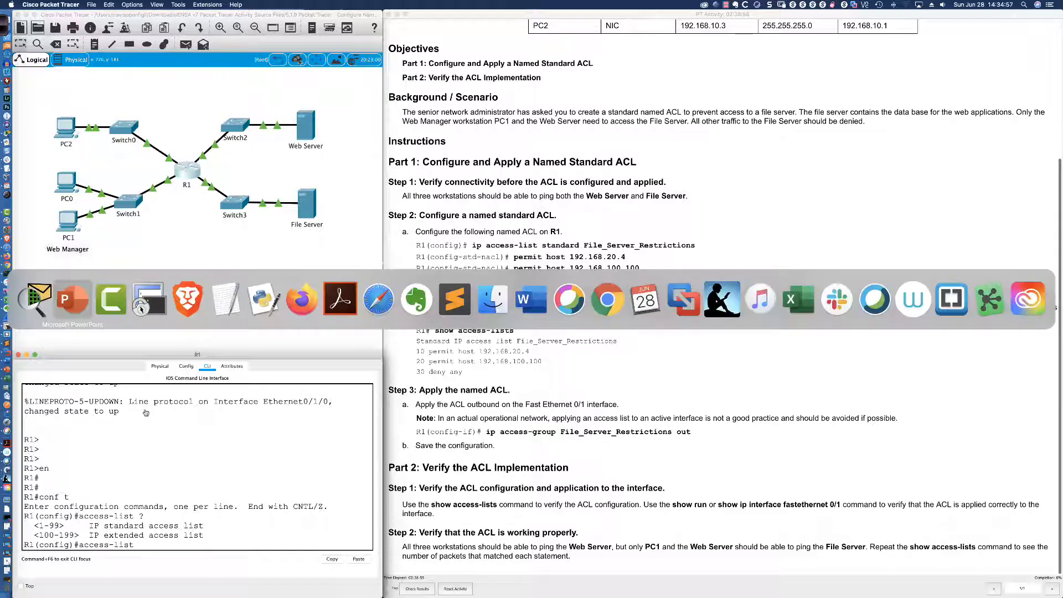
key("super+Tab")
key("super+Tab")
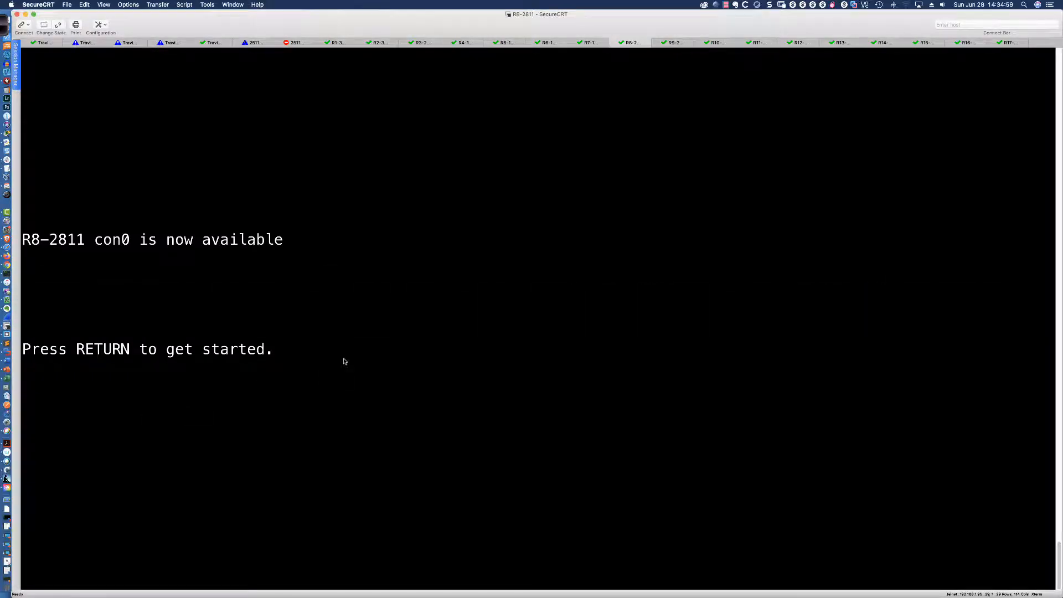
key("Return")
key("Return")
key("Return")
key("Return")
type("e")
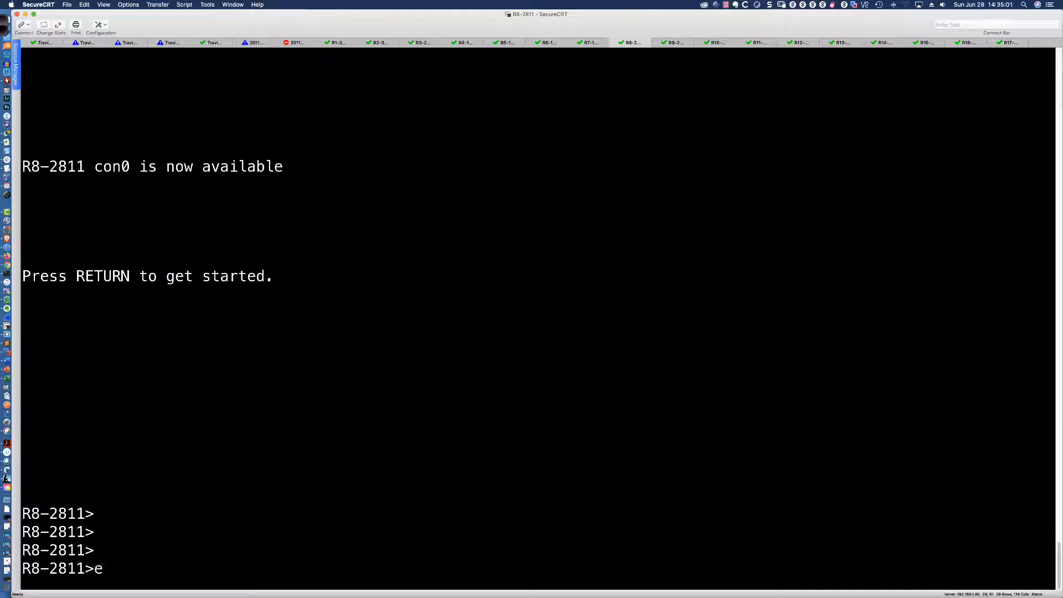
type("n")
key("Return")
type("sh ver")
key("Return")
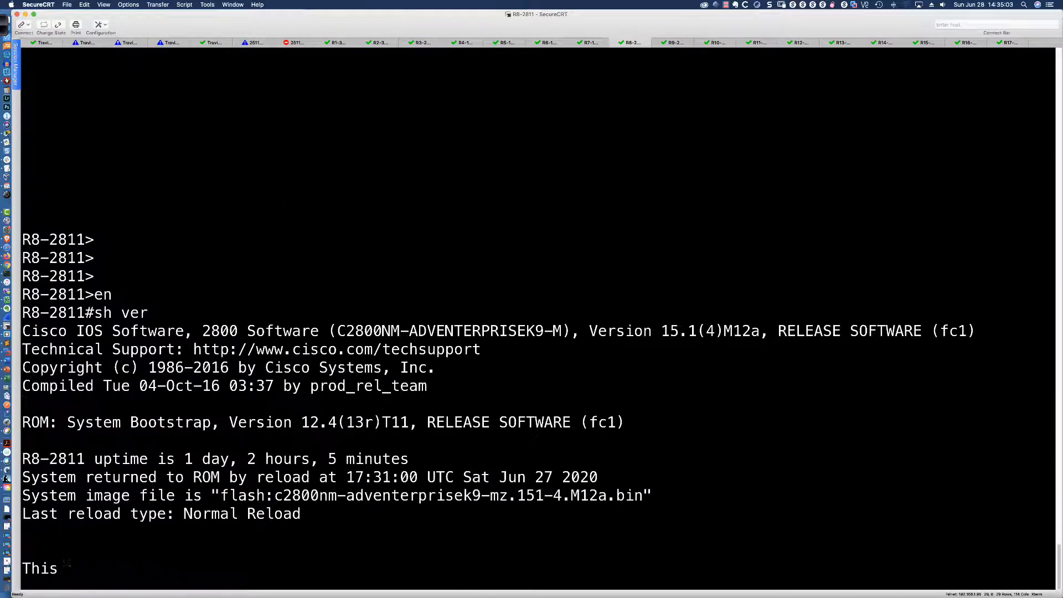
type("q")
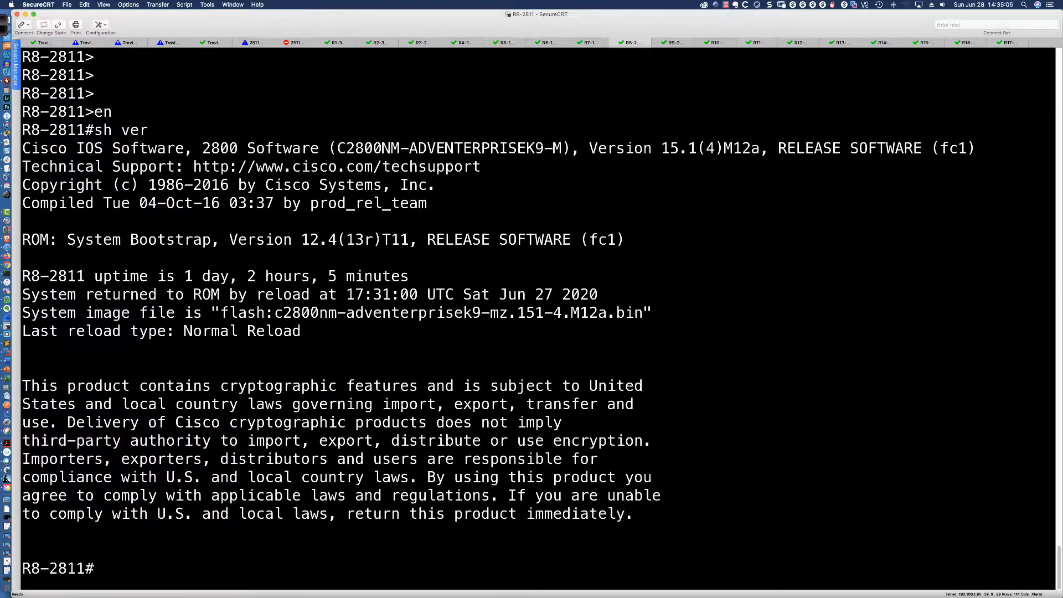
Enter global configuration mode on R8-2811 and query the number ranges offered by the access-list command.
type("conf t")
key("Return")
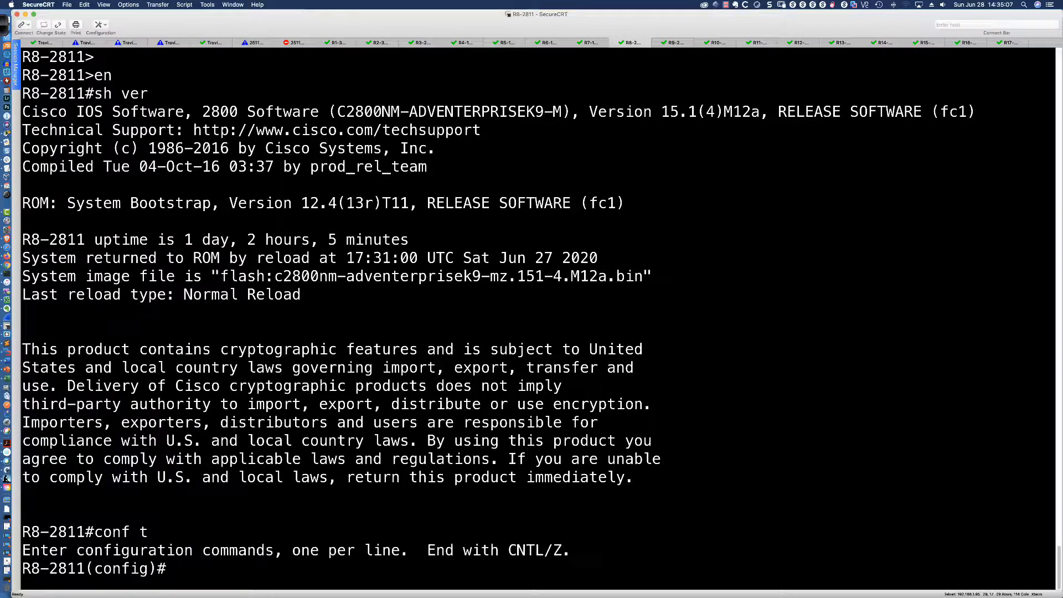
type("access-list")
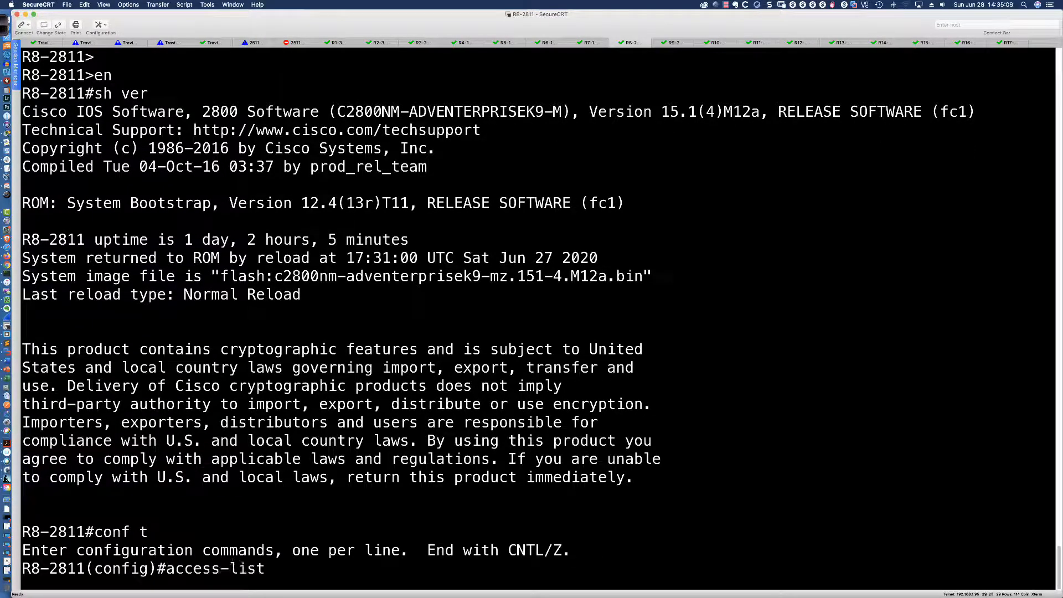
type(" ?")
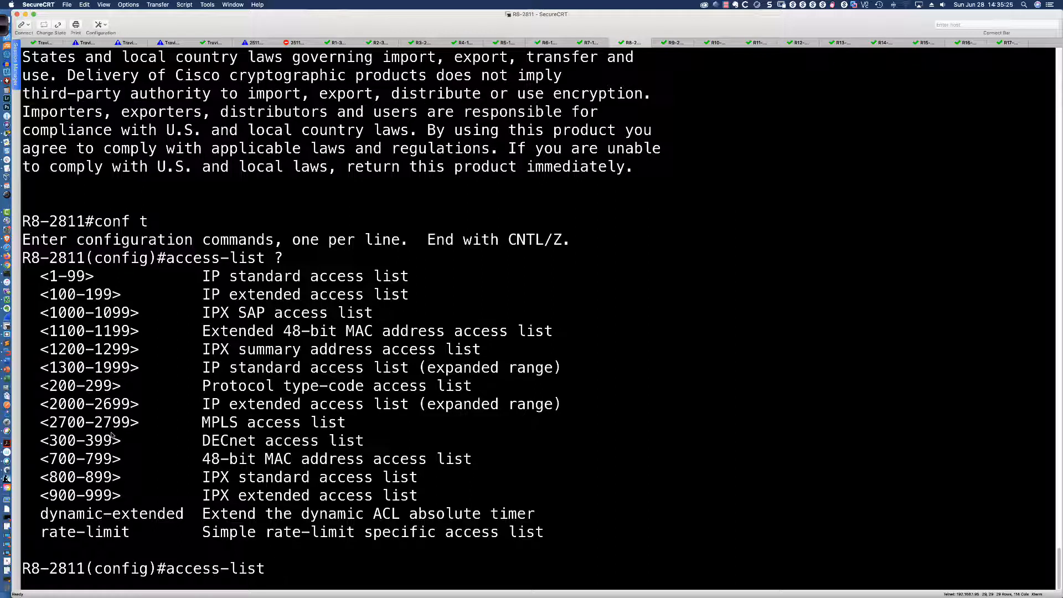
Create numbered standard access list 1 on R8-2811 denying 192.168.10.0 with wildcard mask 0.0.0.255, and highlight its list number.
type("1")
type(" permit")
key("BackSpace")
key("BackSpace")
key("BackSpace")
key("BackSpace")
key("BackSpace")
key("BackSpace")
key("BackSpace")
key("BackSpace")
type("deny 192.168.")
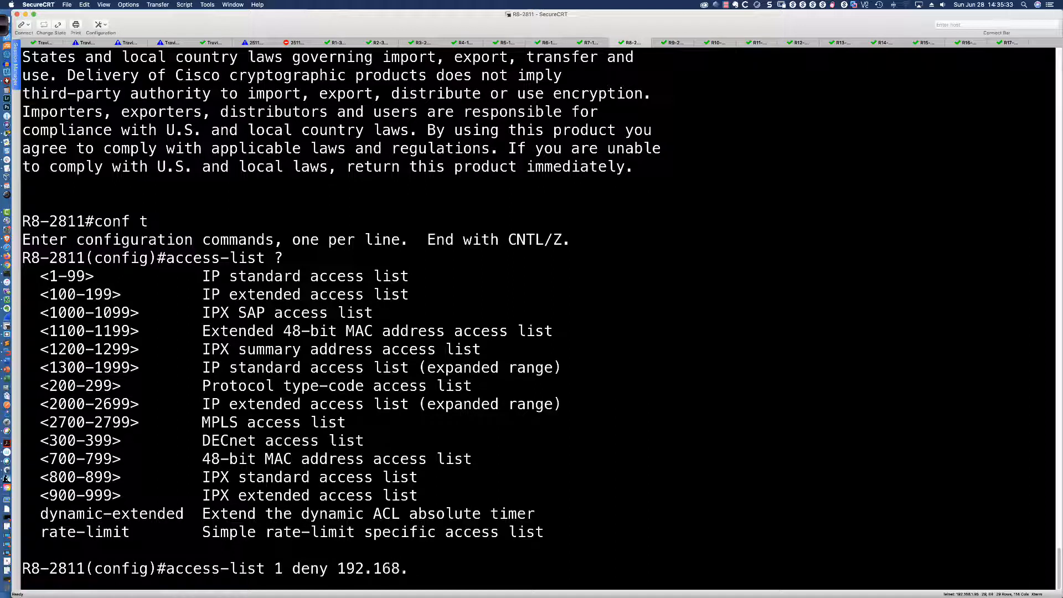
type("10.0 0.0 0.0.0")
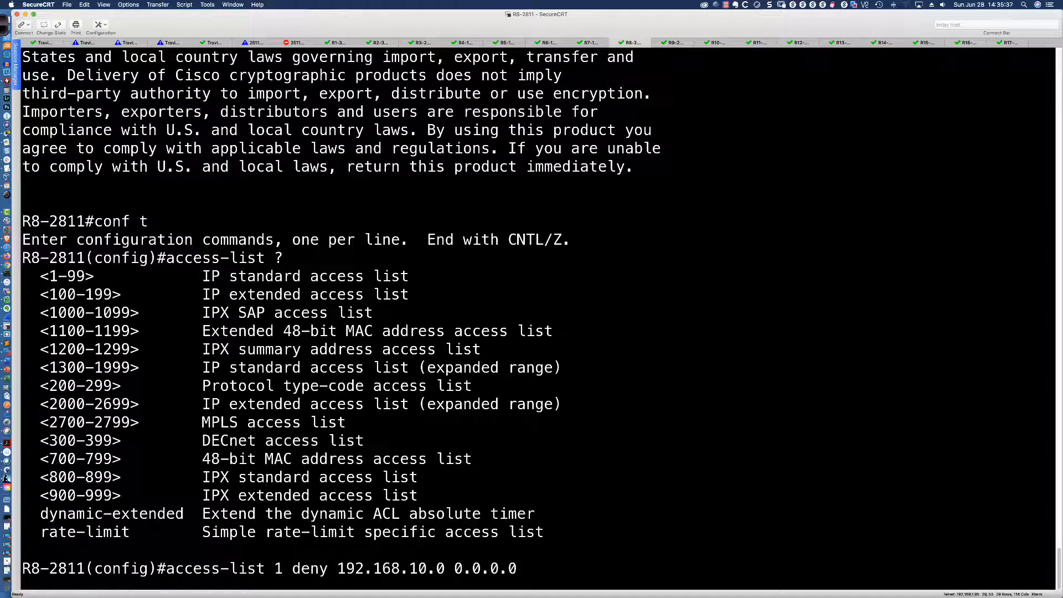
key("BackSpace")
type("255")
key("Return")
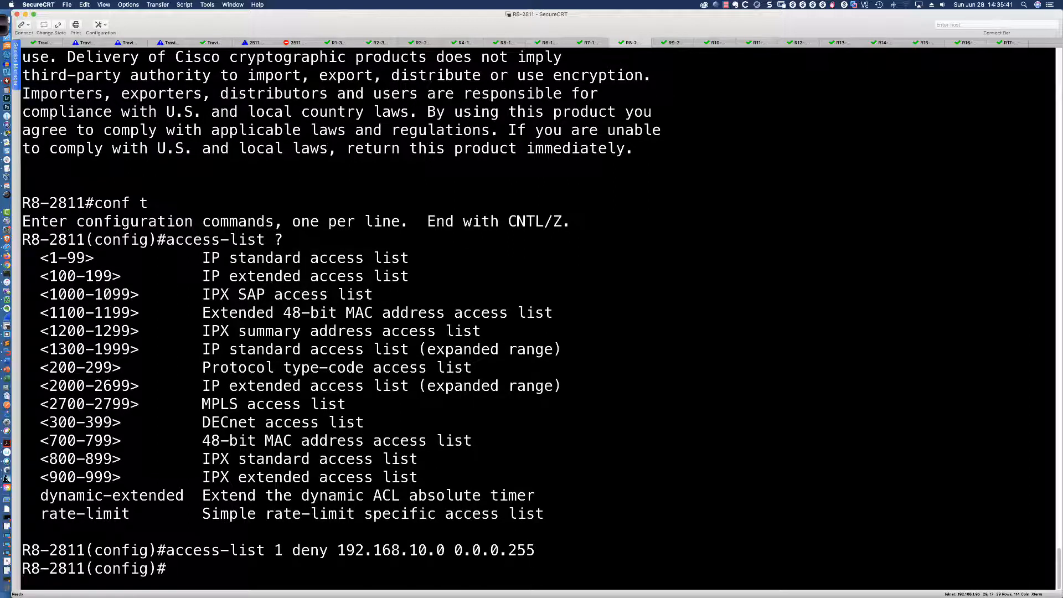
left_click_drag(270, 555, 294, 556)
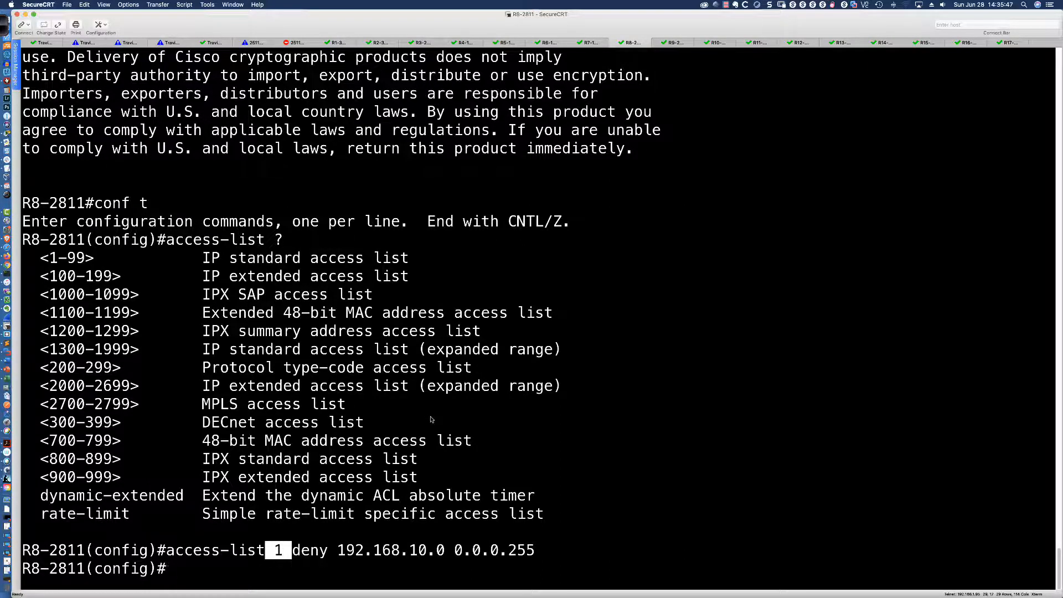
Return to Packet Tracer, discard R1's pending access-list command and query the options of ip access-list.
key("super+Tab")
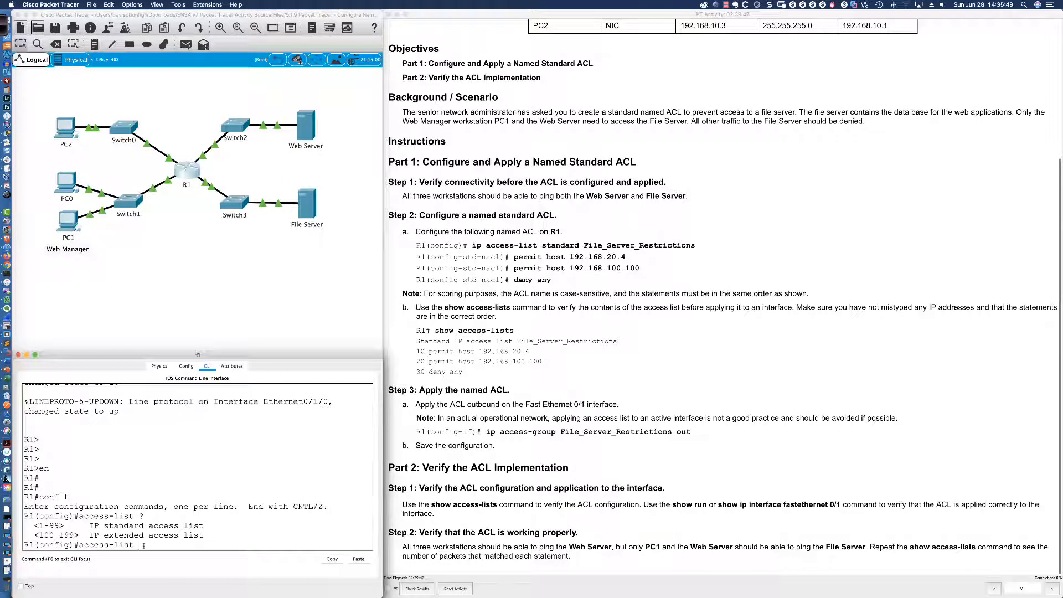
key("BackSpace")
key("BackSpace")
key("BackSpace")
key("BackSpace")
key("BackSpace")
key("BackSpace")
key("BackSpace")
key("BackSpace")
key("BackSpace")
key("BackSpace")
key("BackSpace")
key("BackSpace")
type("ip access-list ?")
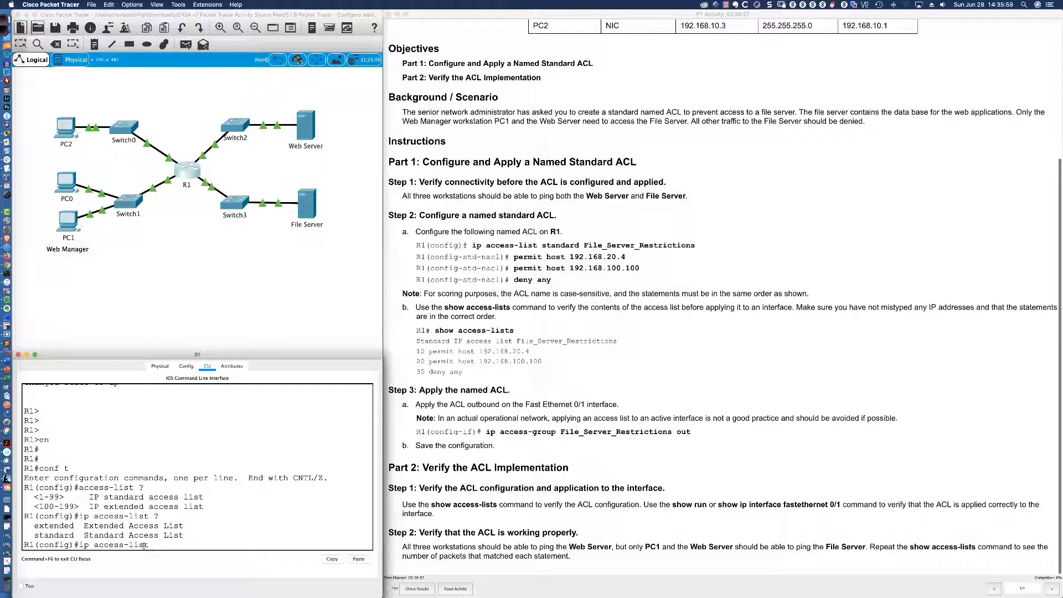
Create the named standard ACL File_Server_Restrictions on R1, querying the identifiers that ip access-list standard accepts along the way.
type("sta")
key("Tab")
type("?")
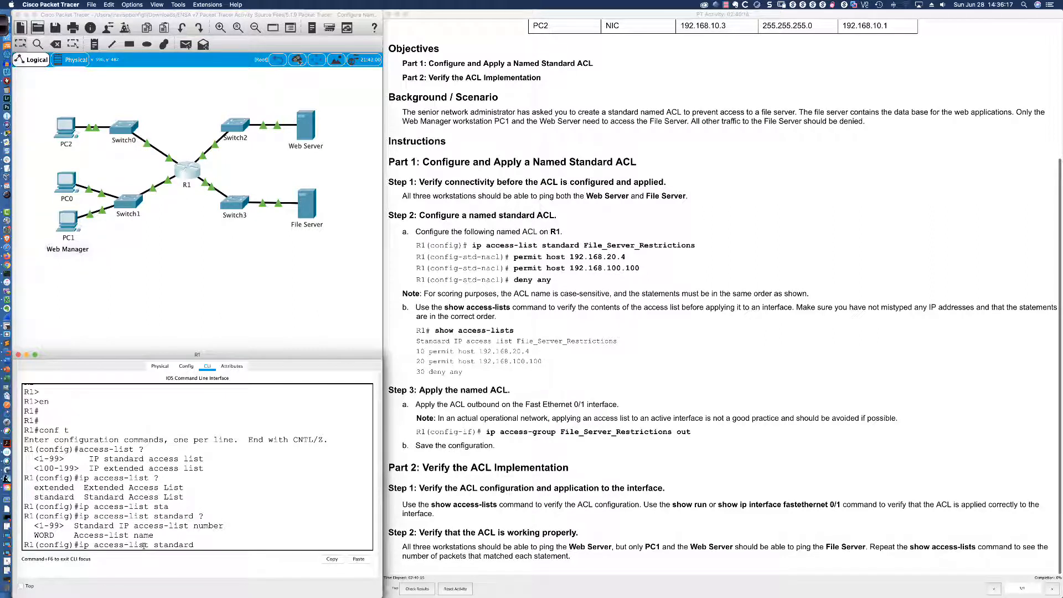
type("File _Server_Restrictions")
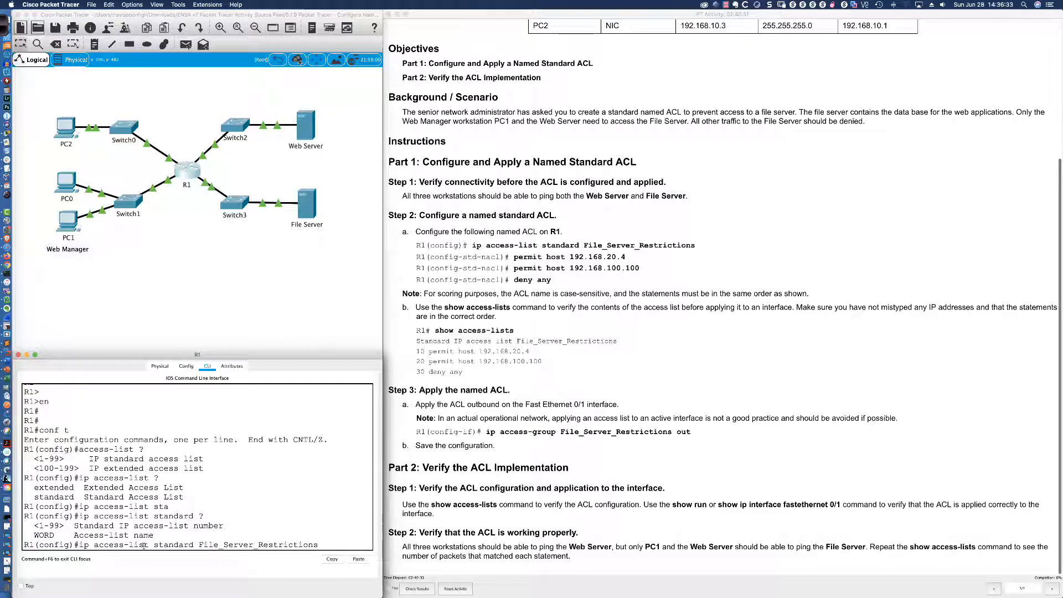
key("Return")
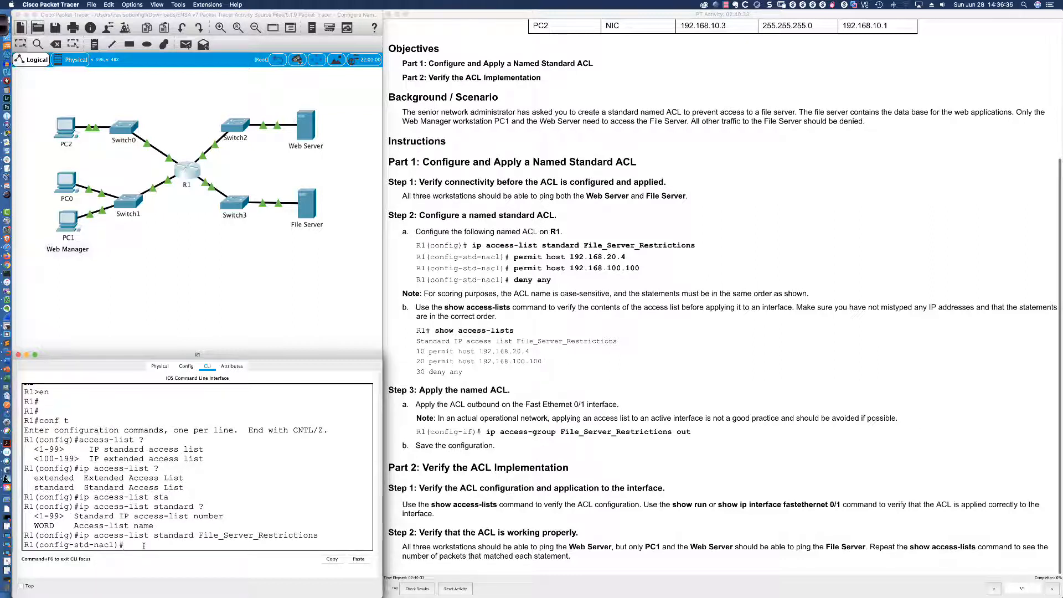
Add the statement permit host 192.168.20.4 to the File_Server_Restrictions ACL.
type("permit")
left_click_drag(74, 545, 115, 545)
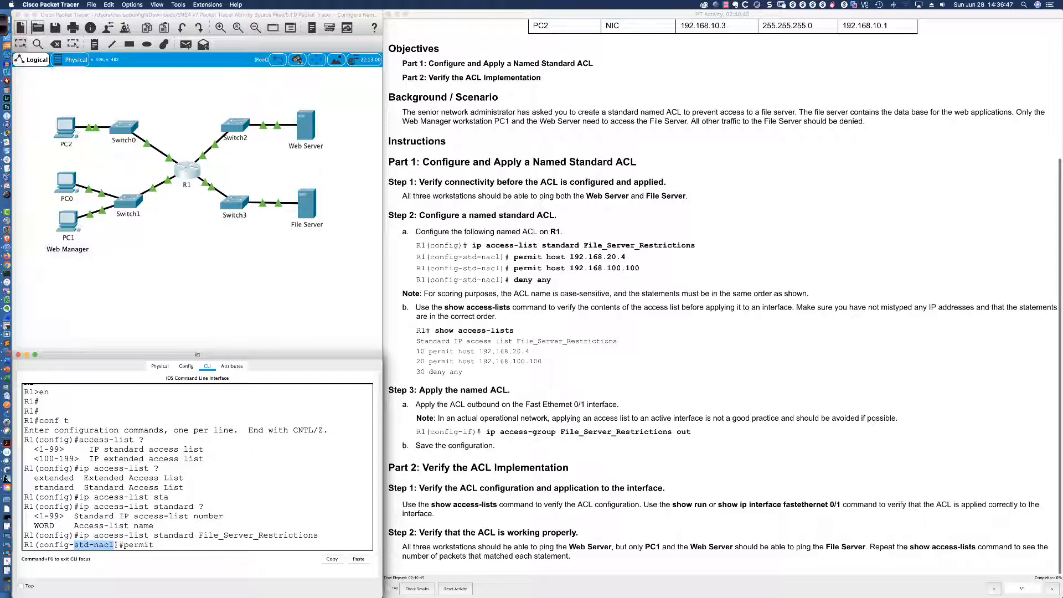
left_click(159, 545)
type("host")
type("192.168")
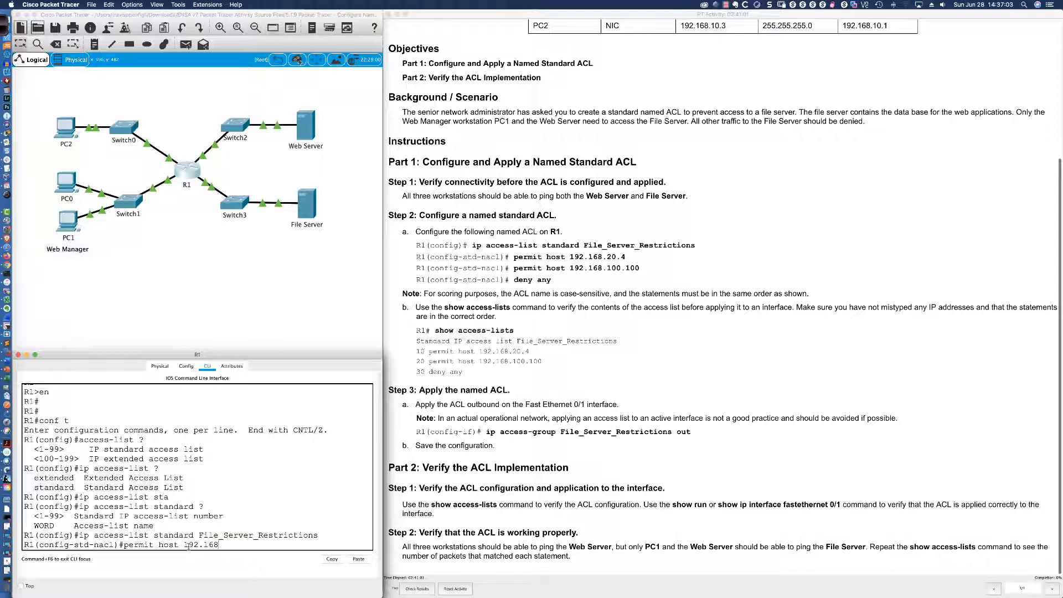
type(".20.4")
scroll(189, 547, "up", 3)
scroll(513, 476, "up", 1)
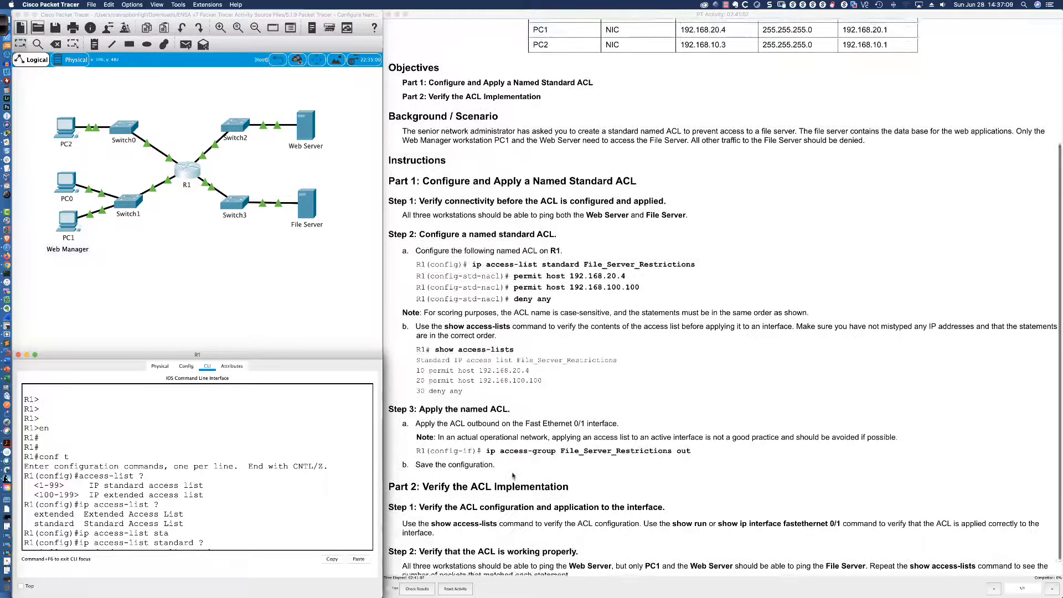
scroll(513, 475, "down", 1)
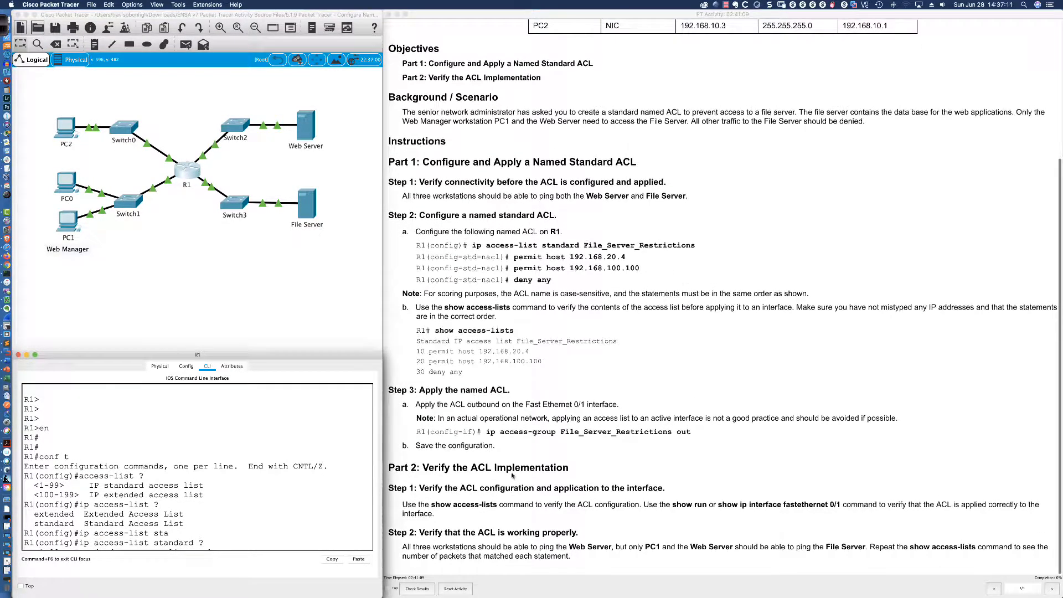
scroll(272, 531, "down", 3)
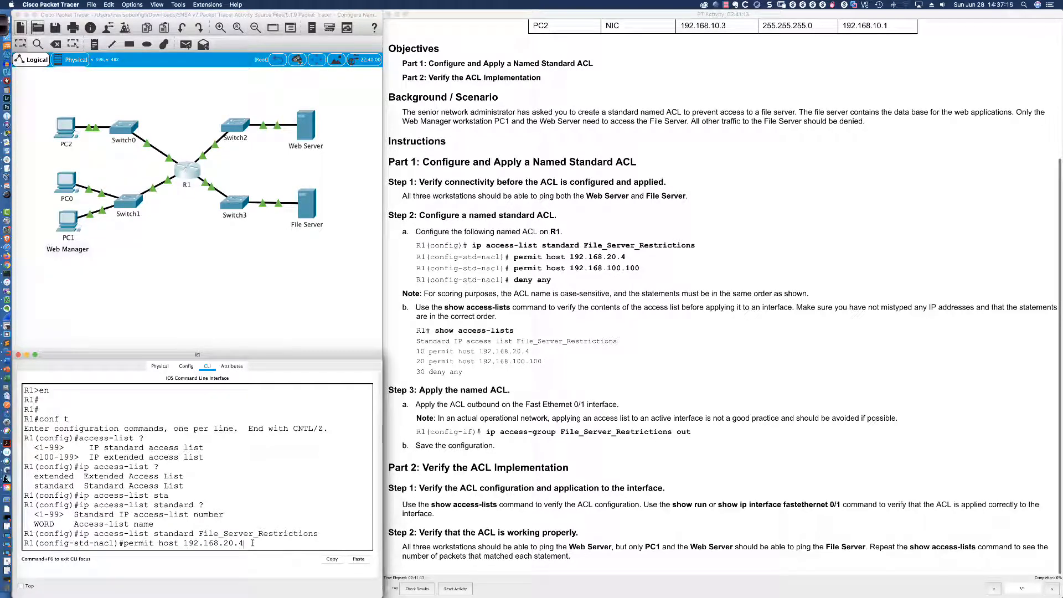
key("Return")
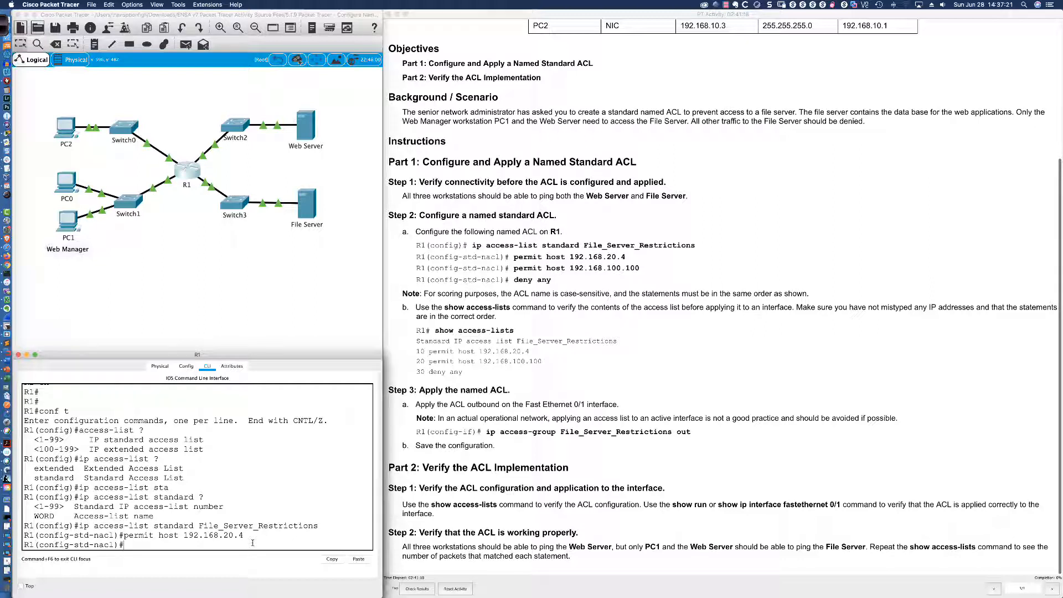
Write out permit 192.168.100.100 0.0.0.0 without submitting it, and compare its wildcard mask with the host keyword in the preceding statement.
type("permit host")
key("BackSpace")
key("BackSpace")
key("BackSpace")
type("192.168.100.100 0.0.0.0")
left_click_drag(239, 545, 275, 545)
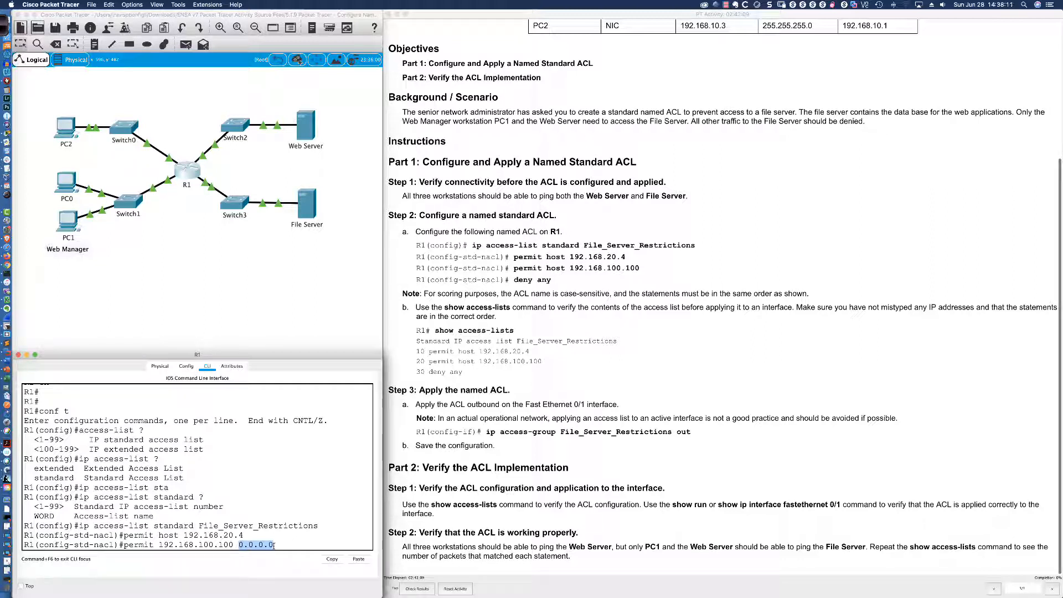
left_click(274, 546)
double_click(174, 535)
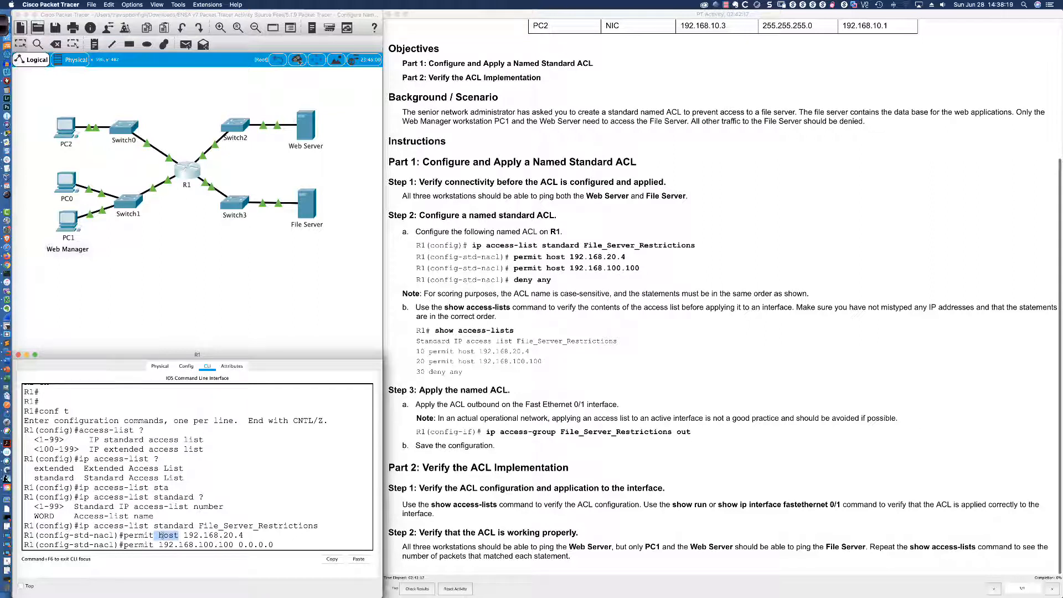
left_click(172, 536)
Rewrite the pending statement in host form and add permit host 192.168.100.100 to the ACL, checking the address against the addressing table.
key("BackSpace")
key("BackSpace")
key("BackSpace")
key("BackSpace")
key("BackSpace")
key("BackSpace")
key("BackSpace")
key("BackSpace")
type("host")
type("0.0.0.0")
key("BackSpace")
key("BackSpace")
key("BackSpace")
key("BackSpace")
key("BackSpace")
key("BackSpace")
key("BackSpace")
key("BackSpace")
scroll(514, 438, "up", 2)
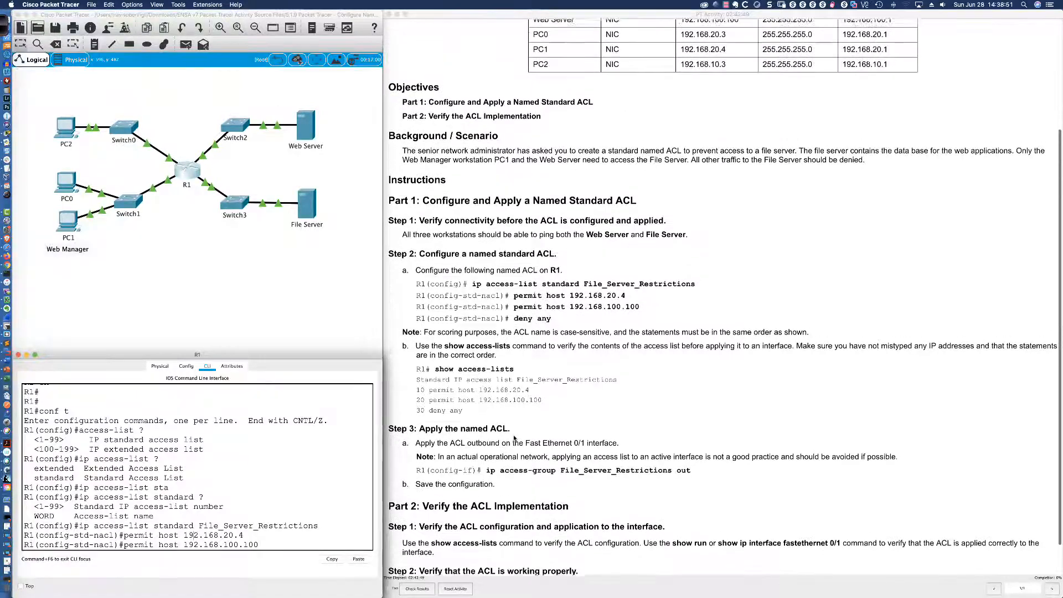
scroll(514, 438, "down", 1)
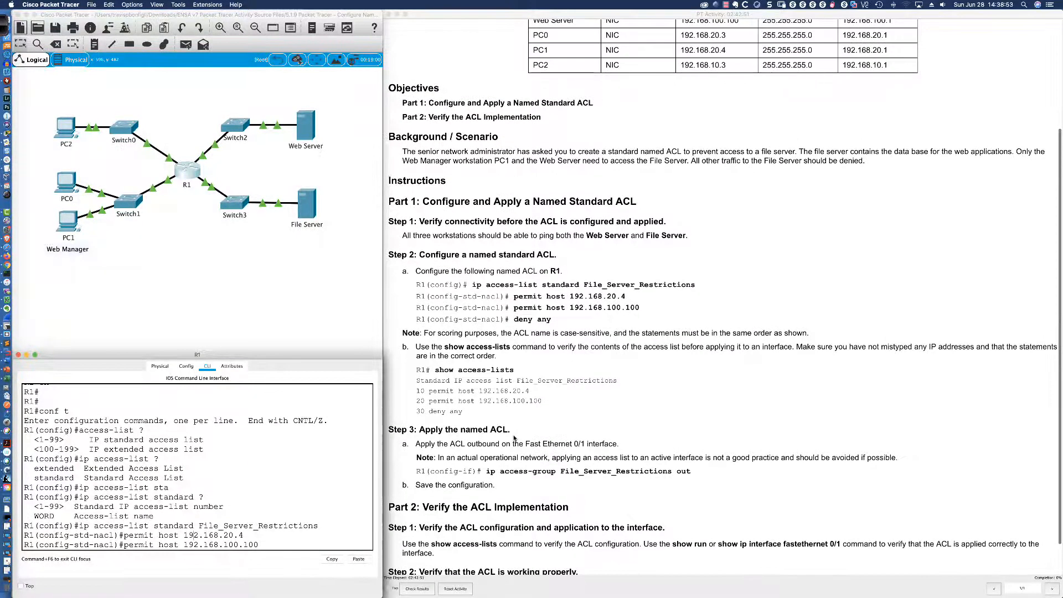
scroll(514, 438, "up", 1)
scroll(514, 438, "down", 1)
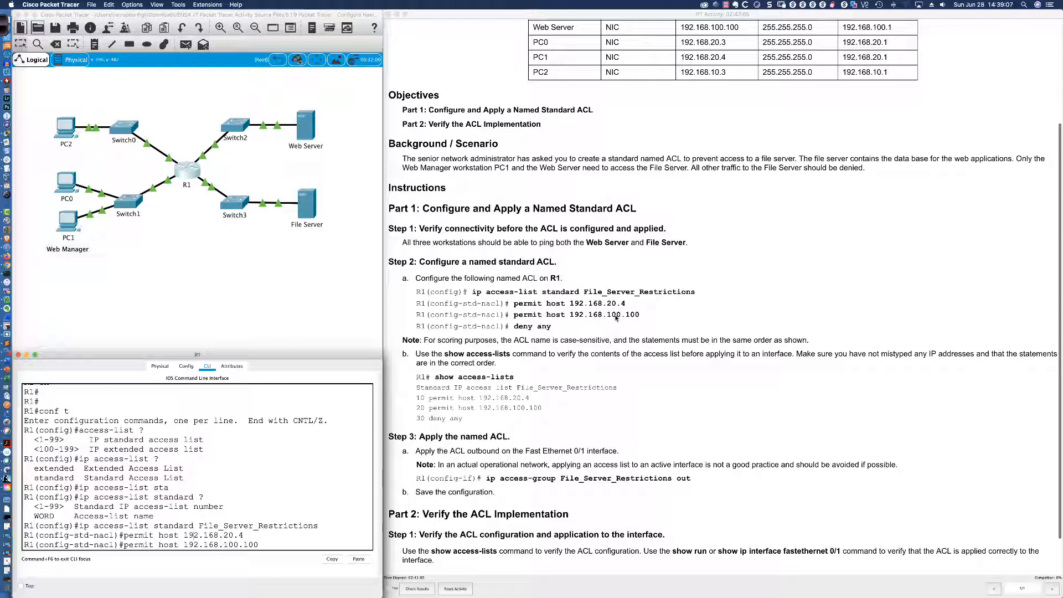
left_click(300, 508)
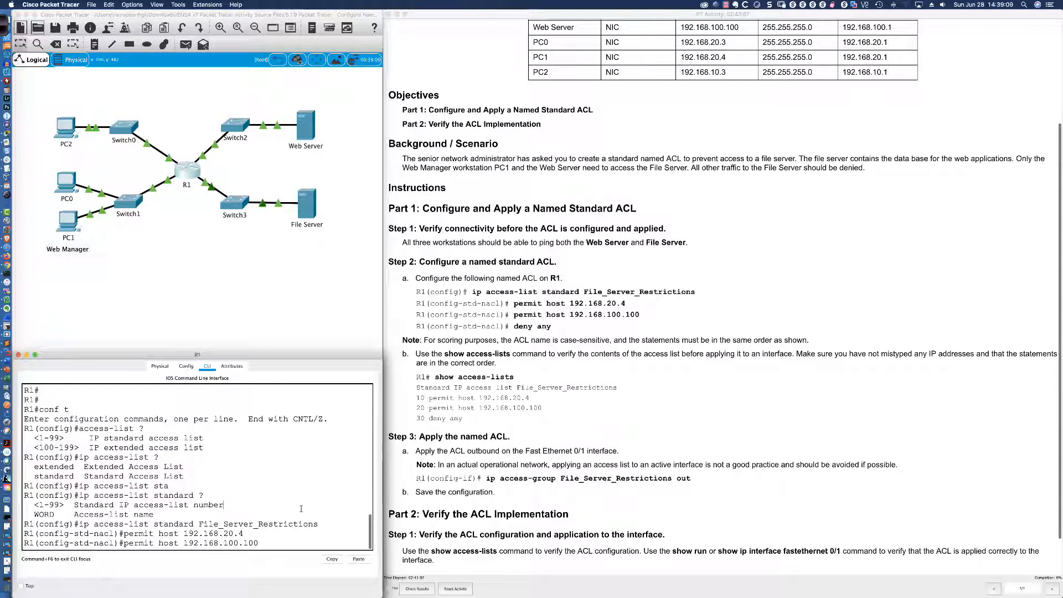
key("Return")
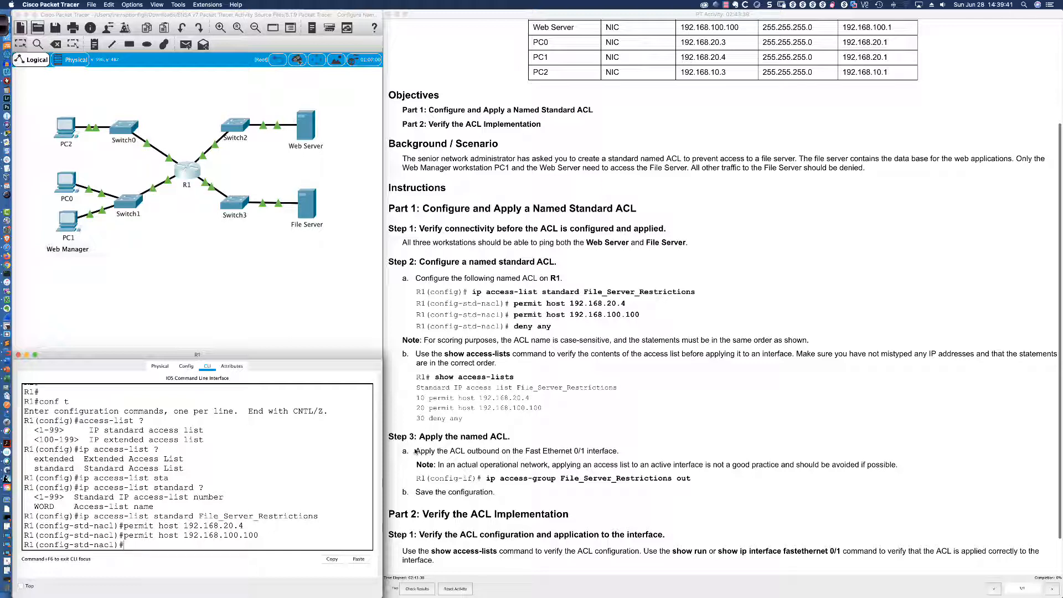
Highlight the Step 3 instruction about applying the ACL outbound on Fast Ethernet 0/1, and return focus to R1's command line.
left_click_drag(415, 451, 620, 452)
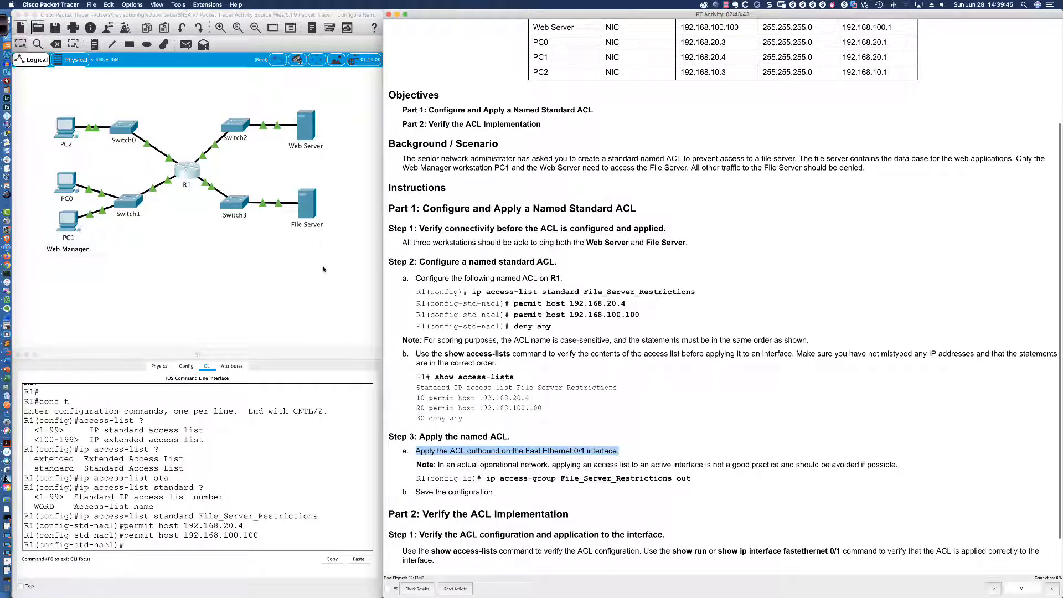
left_click(234, 445)
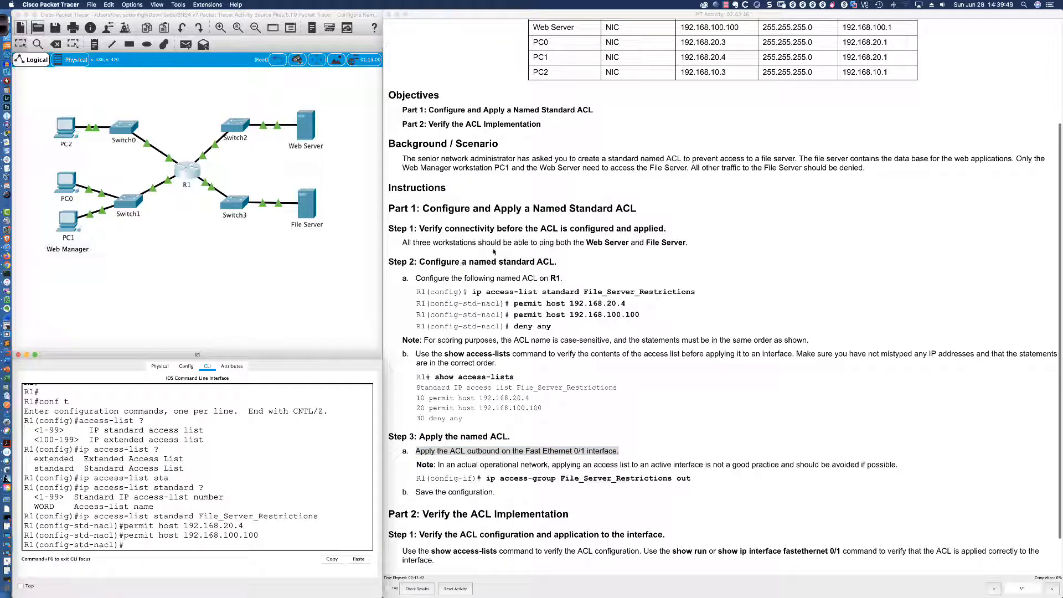
Compare R1's E0/1/0 entry in the addressing table with the Fast Ethernet 0/1 interface named in Step 3.
scroll(649, 81, "up", 2)
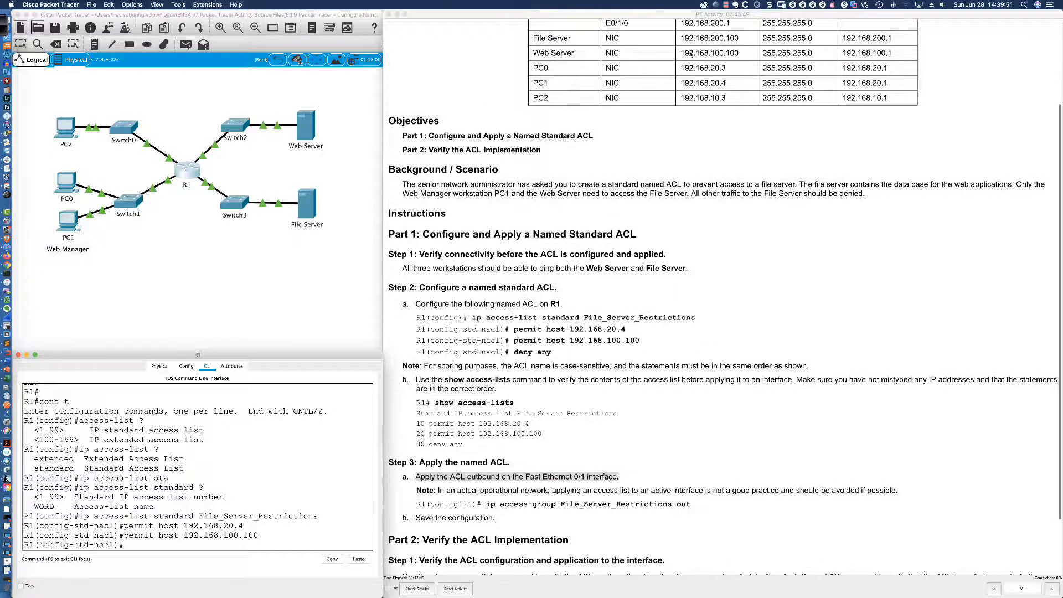
scroll(703, 123, "up", 5)
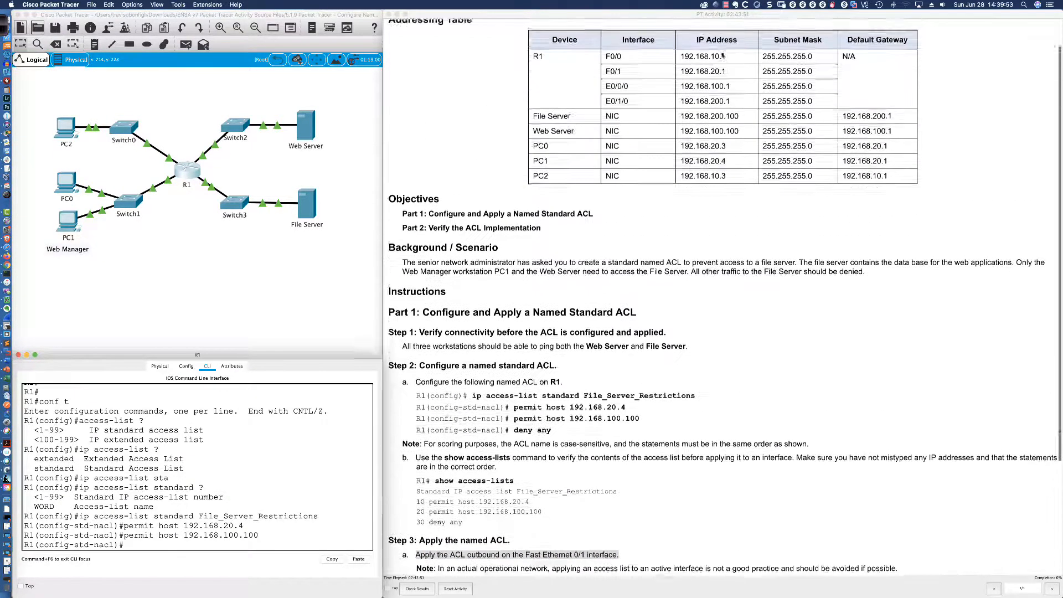
scroll(703, 123, "down", 1)
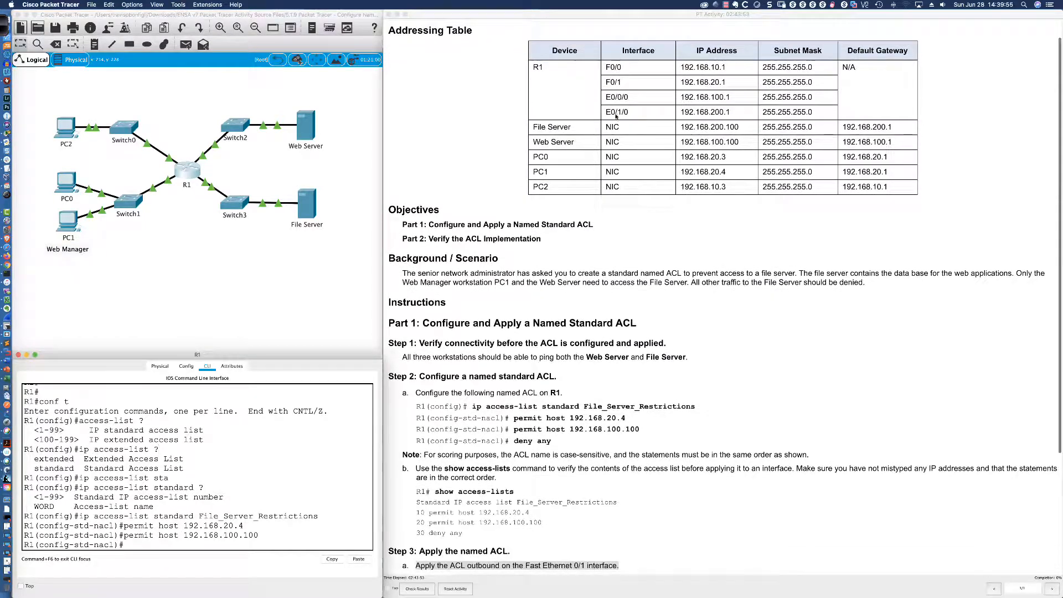
left_click_drag(605, 113, 629, 115)
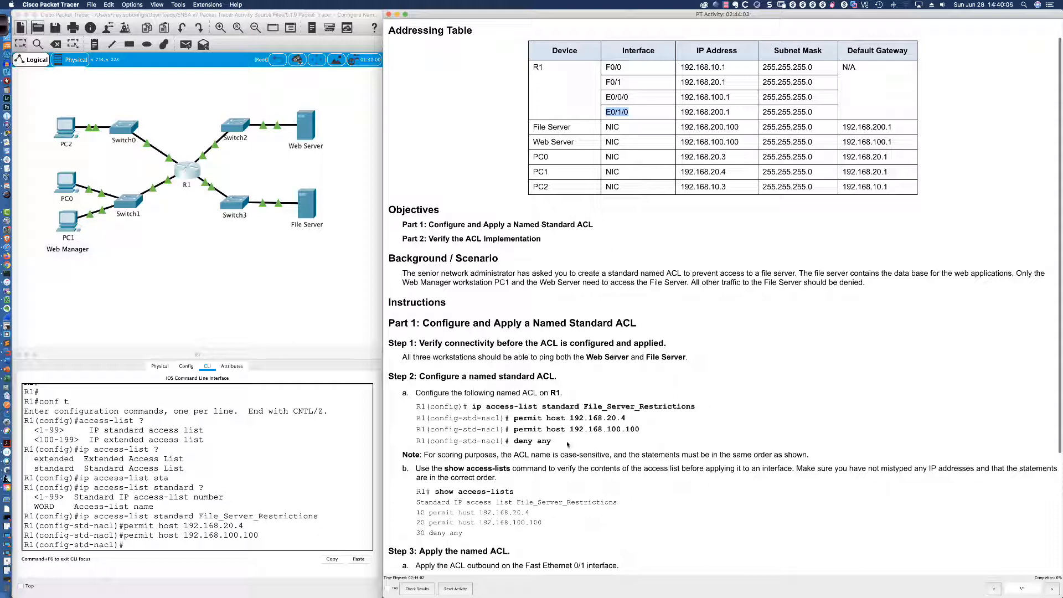
scroll(519, 471, "down", 2)
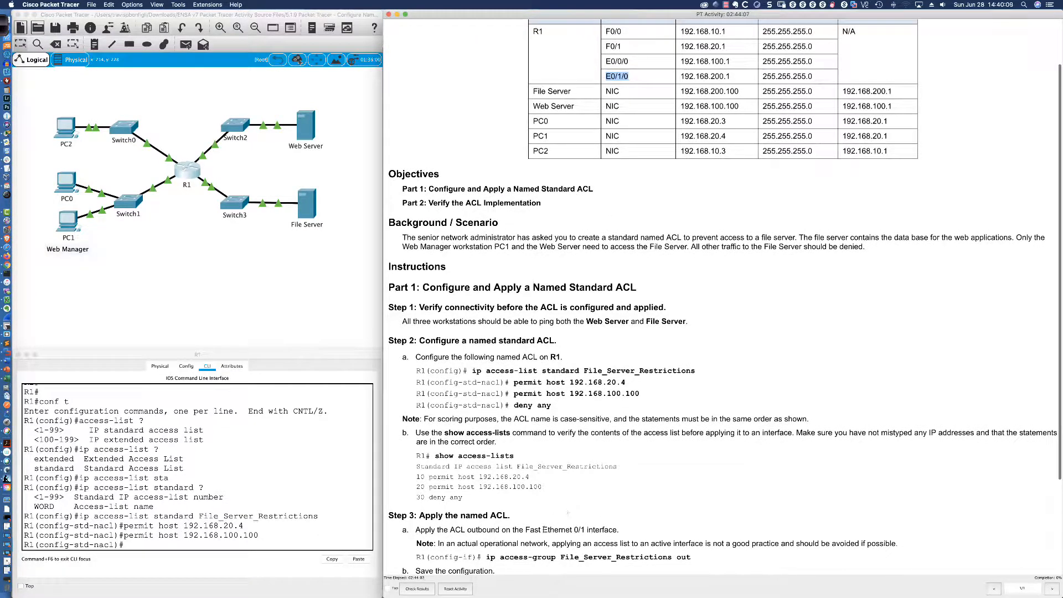
left_click_drag(525, 530, 585, 530)
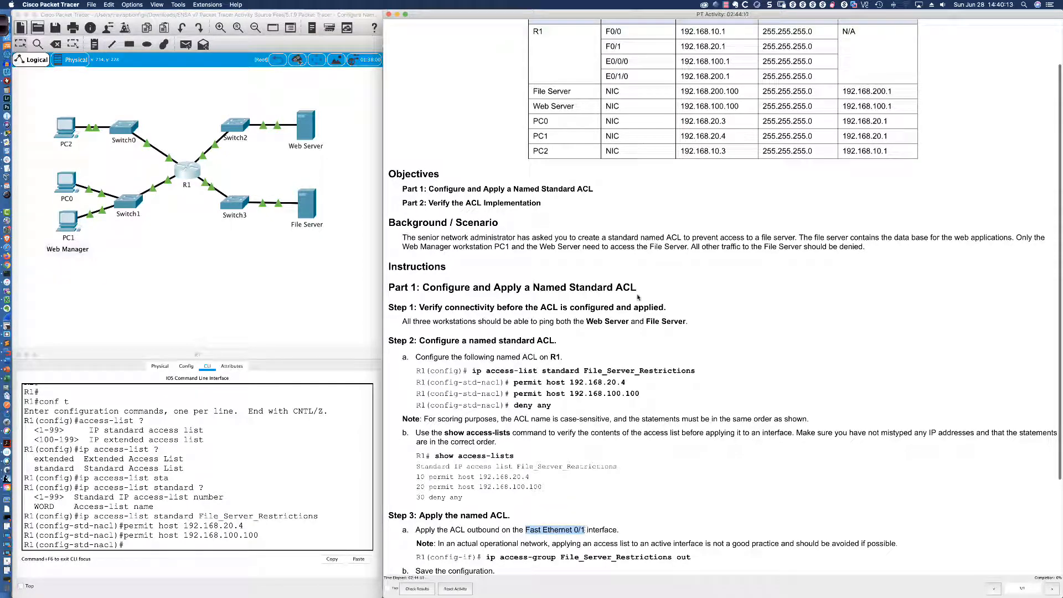
scroll(636, 180, "up", 2)
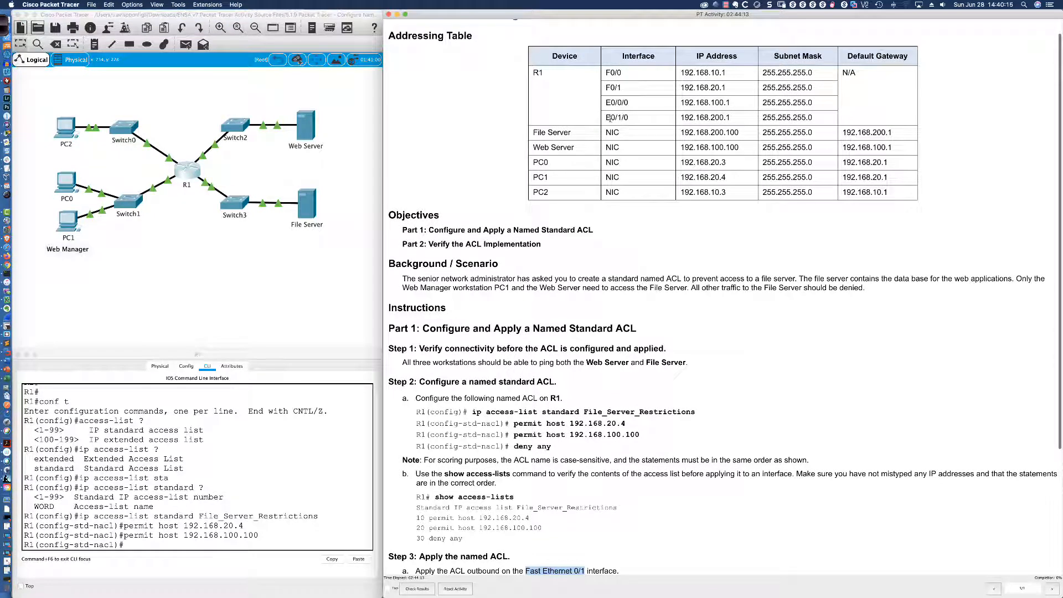
Display R1's interface summary with do sh ip int bri and widen the R1 window so each row fits on one line.
left_click(351, 431)
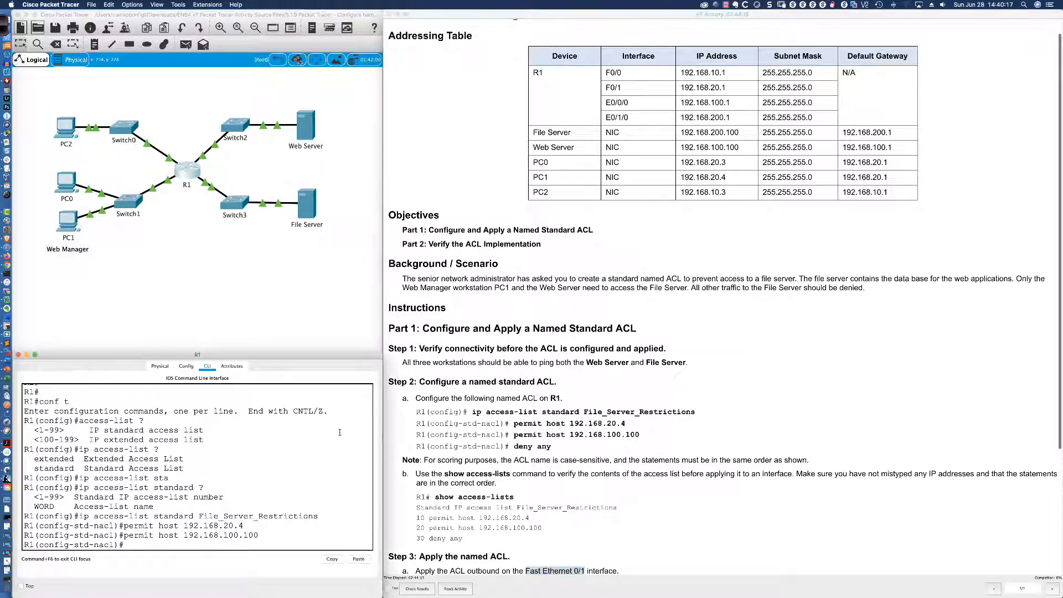
type("do sh ip int br")
type("i")
key("Return")
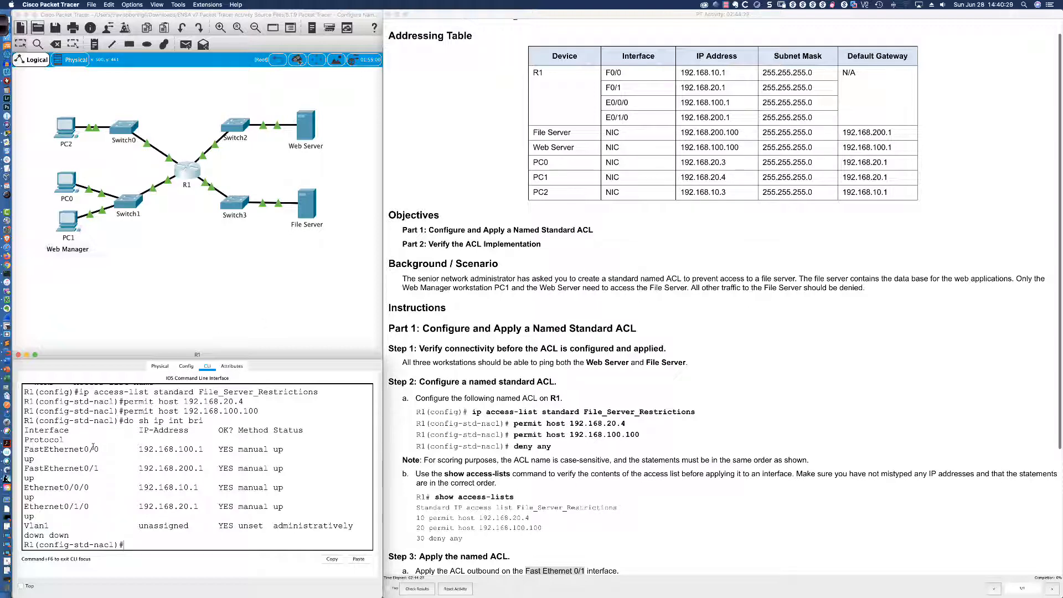
left_click_drag(383, 430, 433, 431)
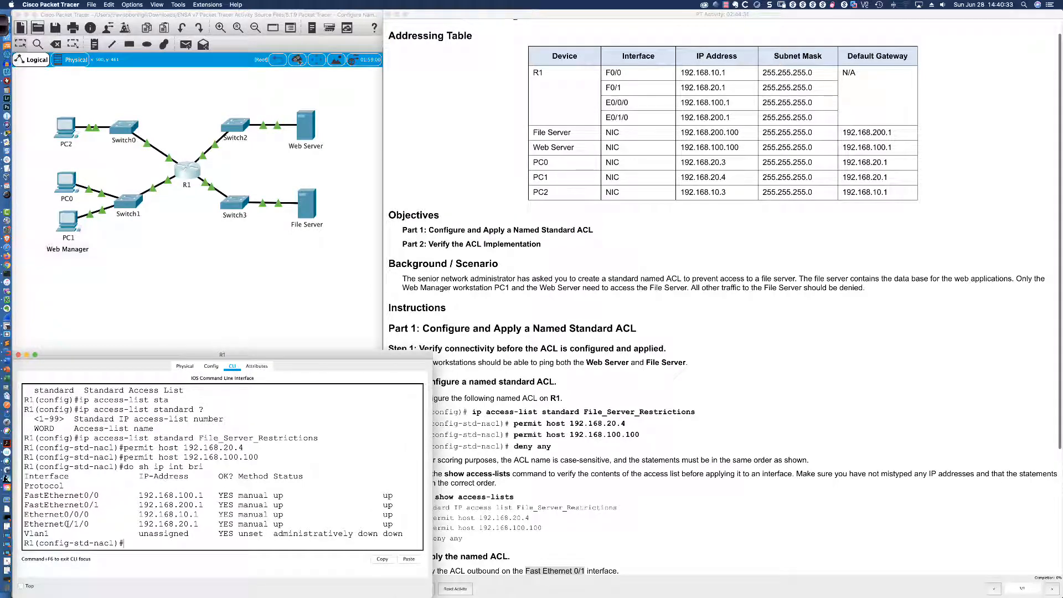
Examine the interface summary, comparing the Ethernet0/0/0 and Ethernet0/1/0 entries with FastEthernet0/1 and its IP address.
left_click_drag(90, 524, 26, 515)
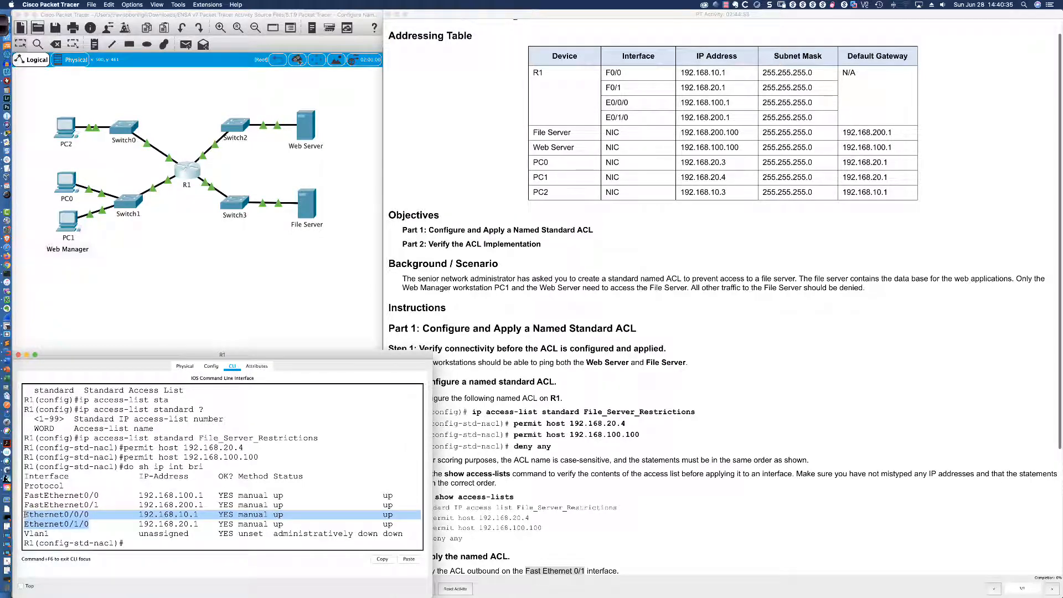
left_click(83, 524)
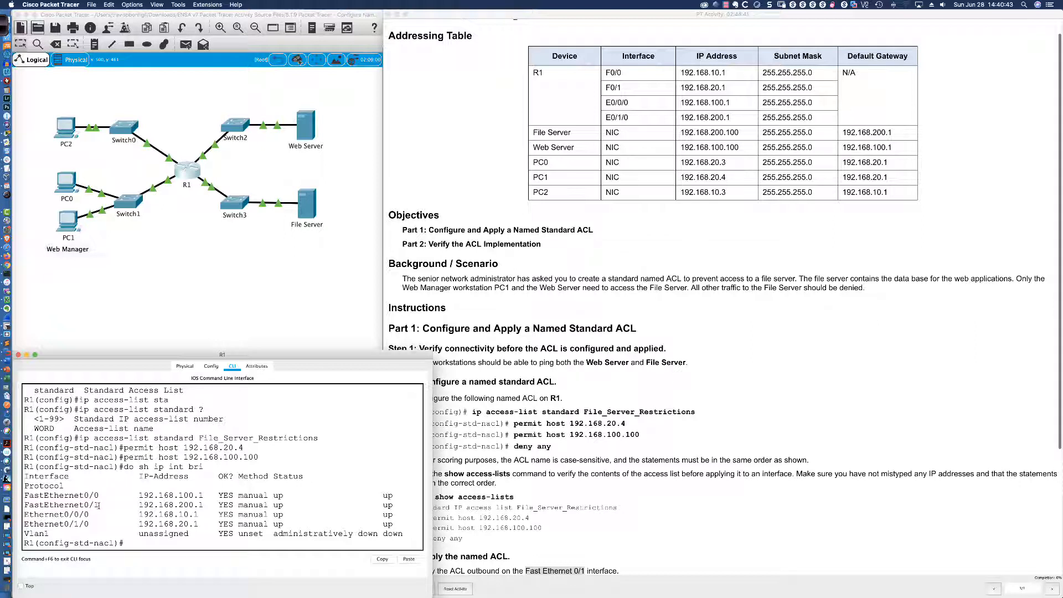
left_click_drag(139, 506, 202, 505)
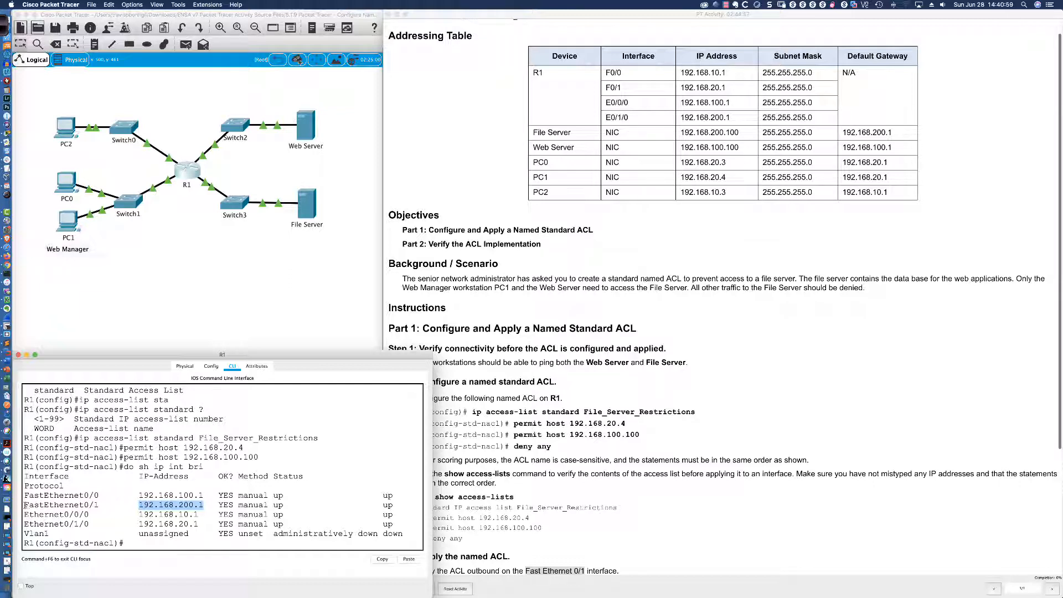
left_click_drag(24, 505, 208, 524)
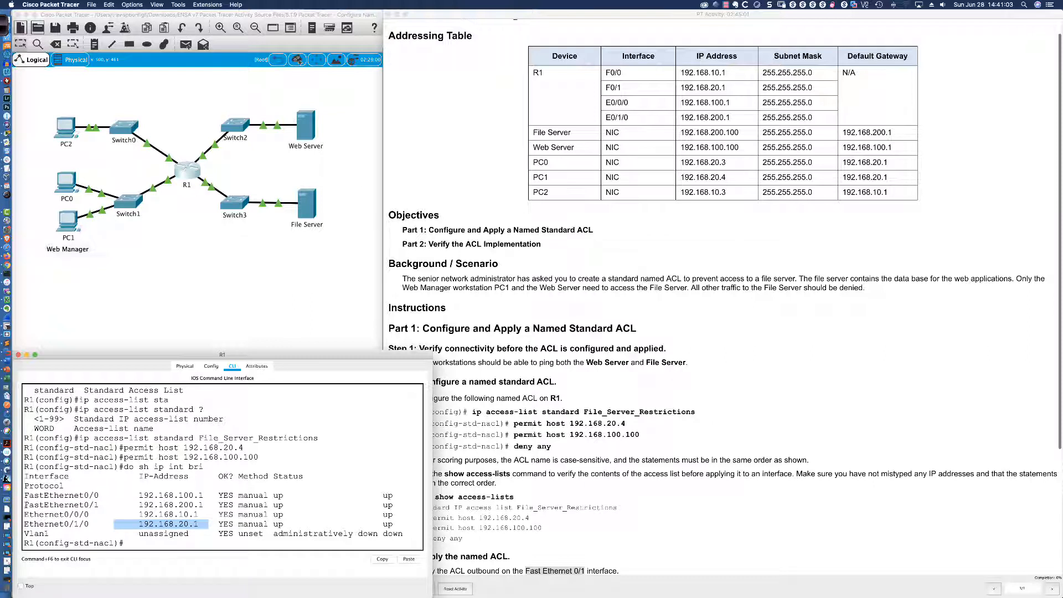
left_click_drag(25, 505, 206, 505)
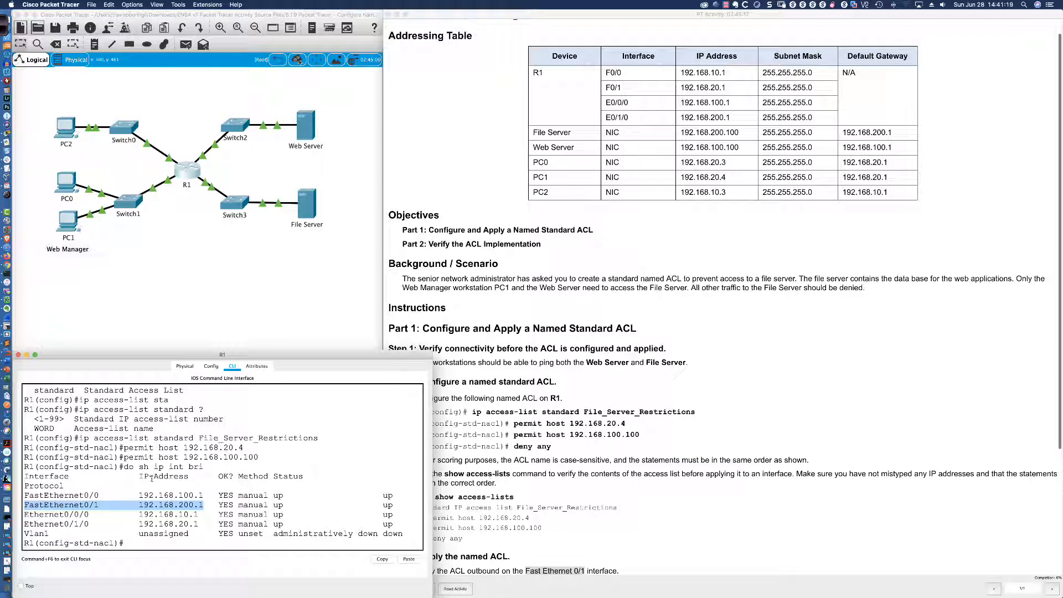
left_click(158, 505)
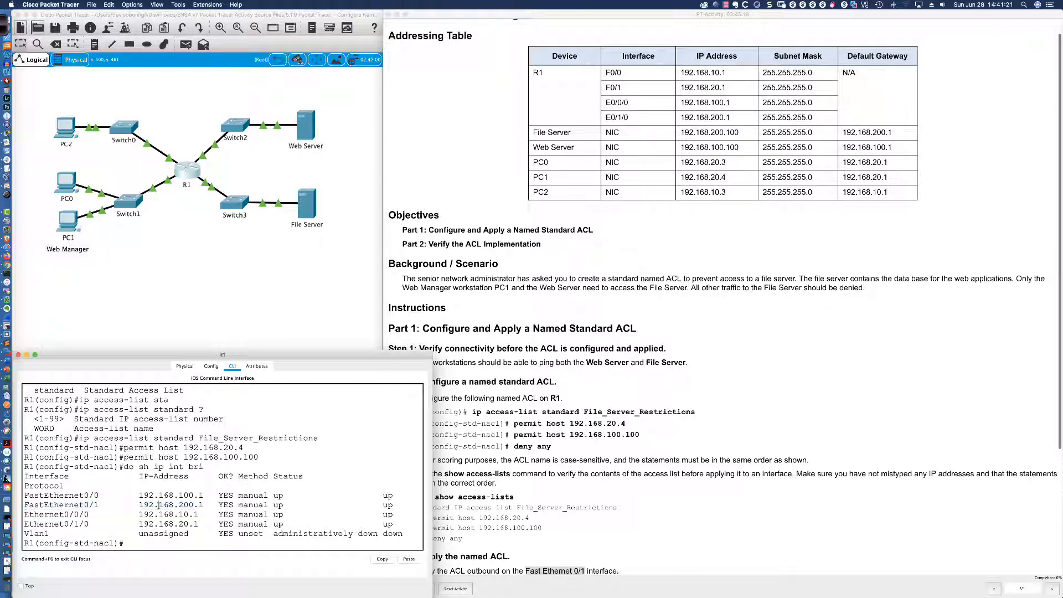
Enter interface configuration for f0/1 on R1 and shut the interface down.
key("Return")
key("Return")
key("Return")
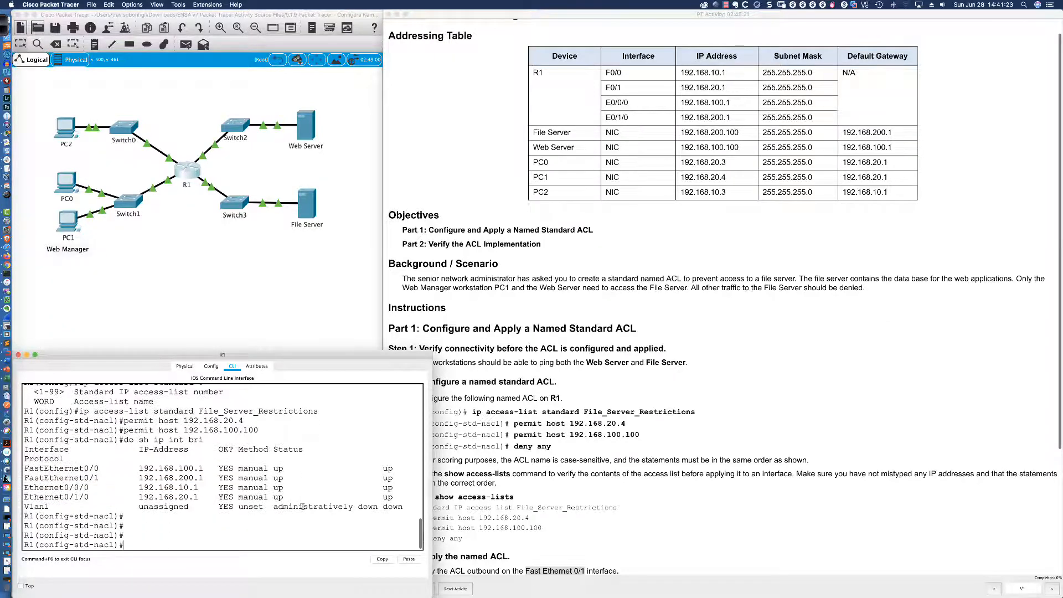
type("int f0/1")
key("Return")
type("shu")
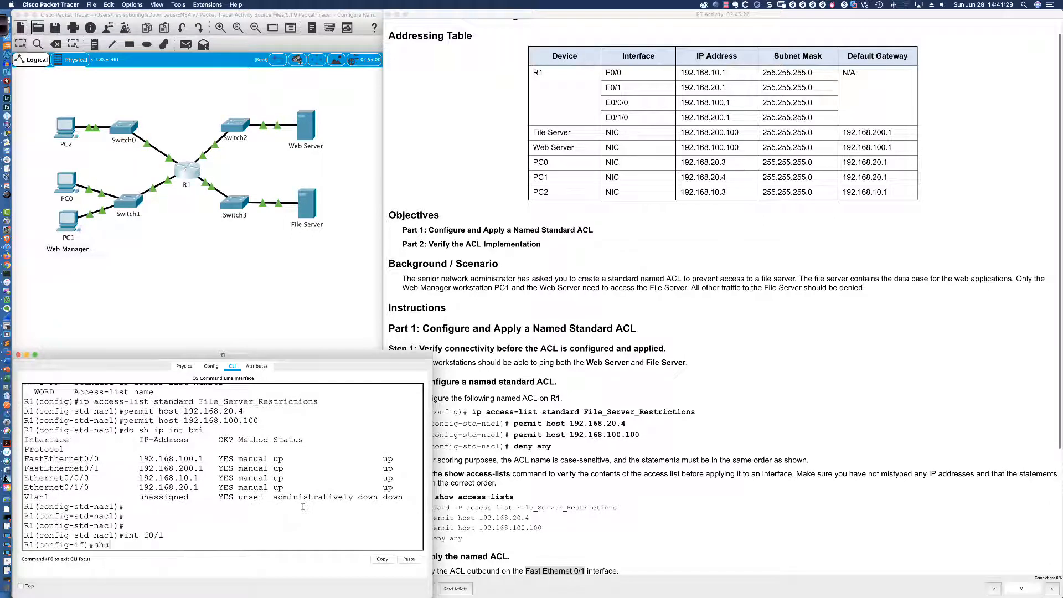
type("t")
key("Return")
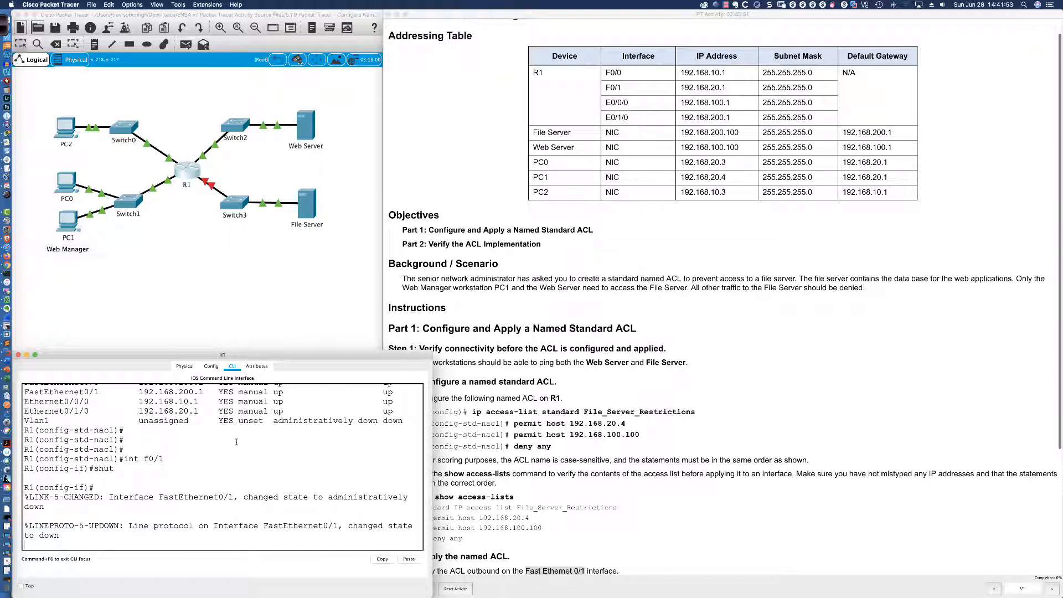
Check the FastEthernet0/1 row in the earlier interface summary and return to R1's interface configuration prompt.
scroll(236, 441, "up", 2)
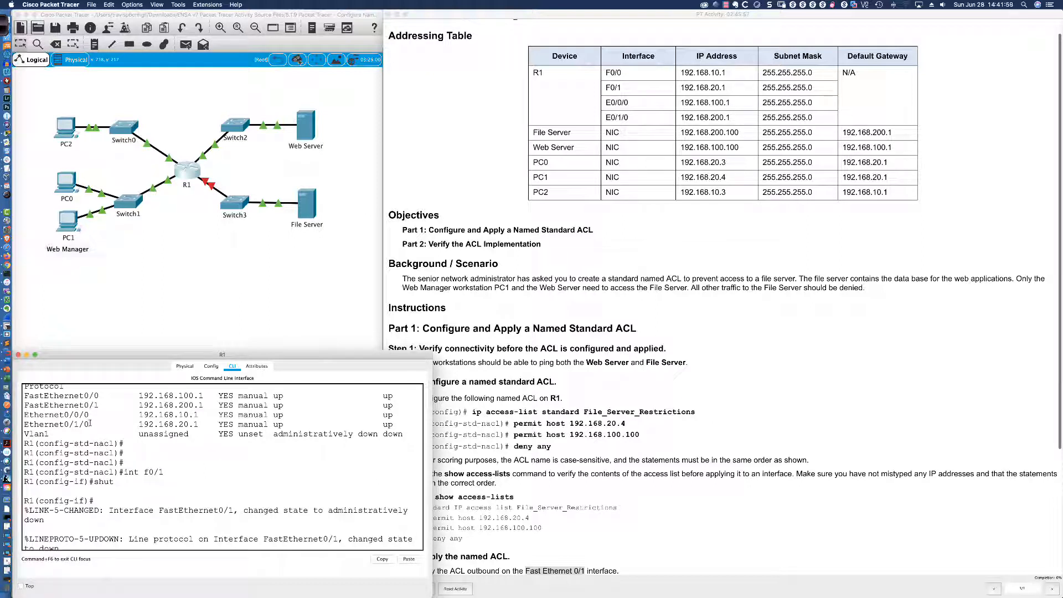
left_click_drag(204, 405, 75, 405)
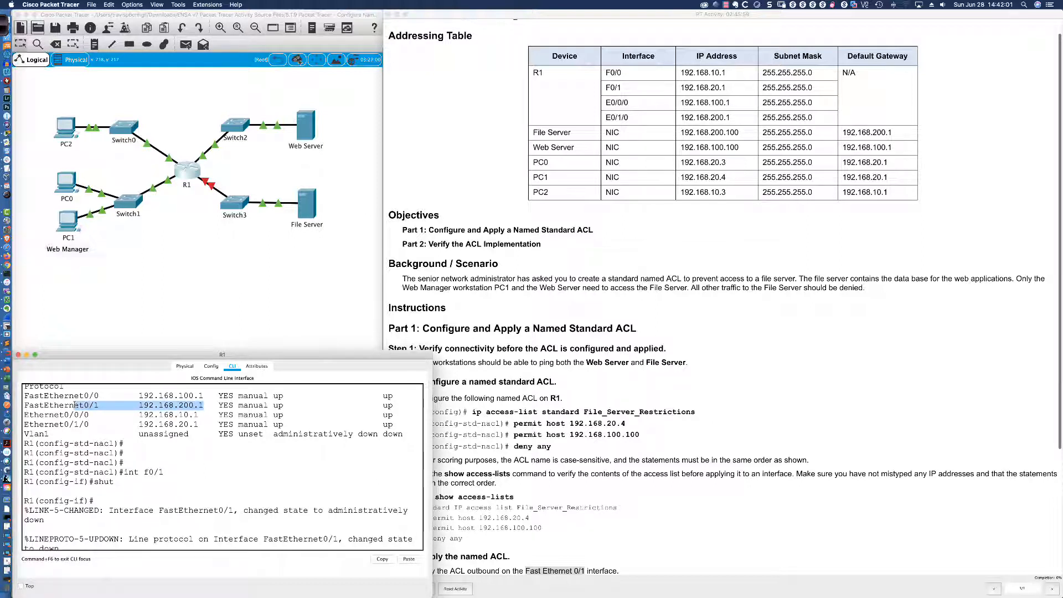
scroll(206, 455, "down", 2)
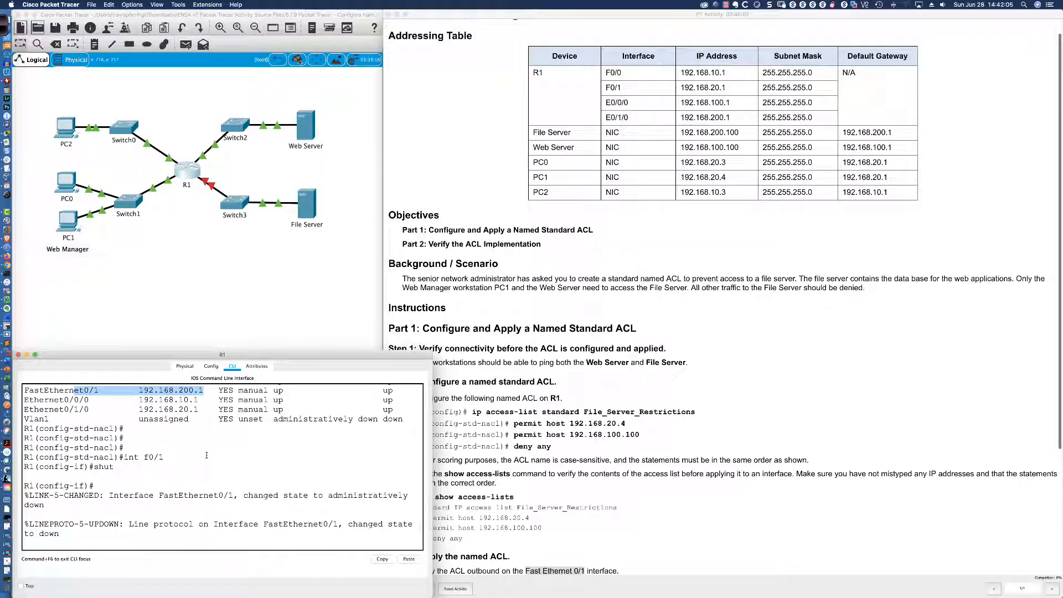
left_click(180, 453)
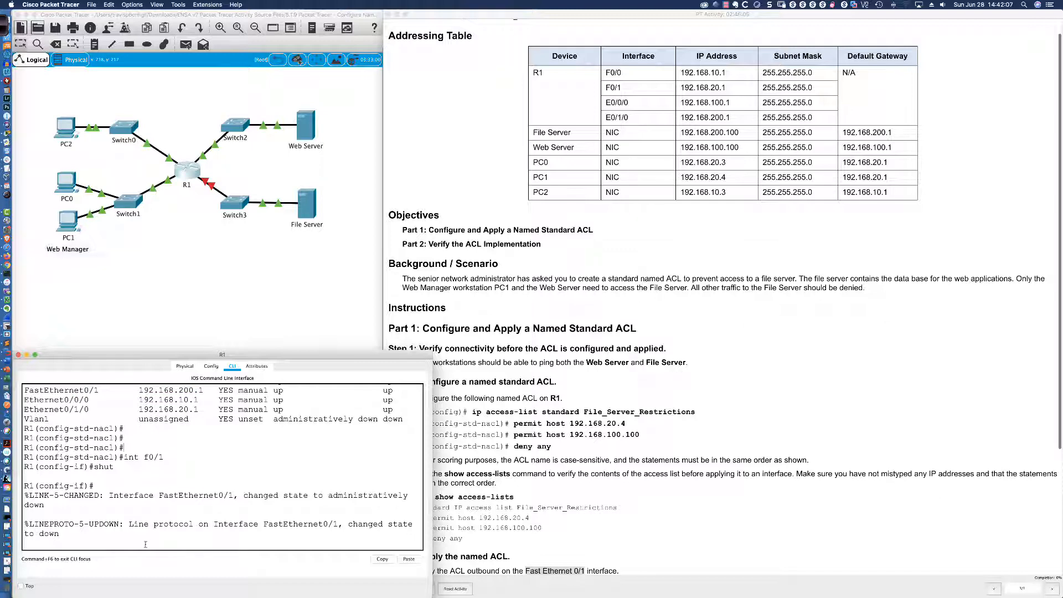
key("Return")
key("Return")
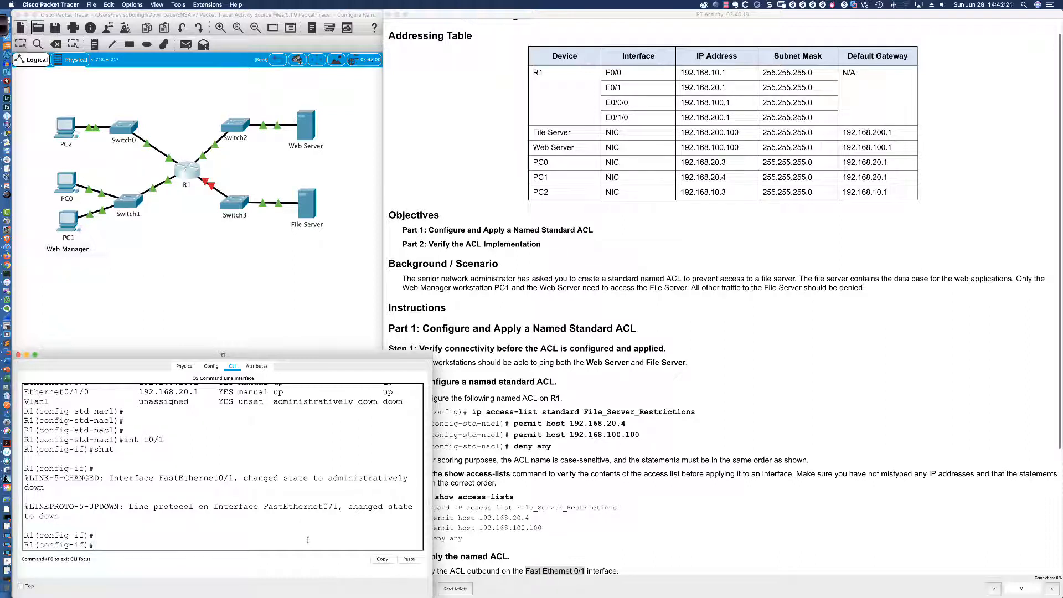
Reissue shut on f0/1 and bring the interface back up with no shut.
type("shut")
key("Return")
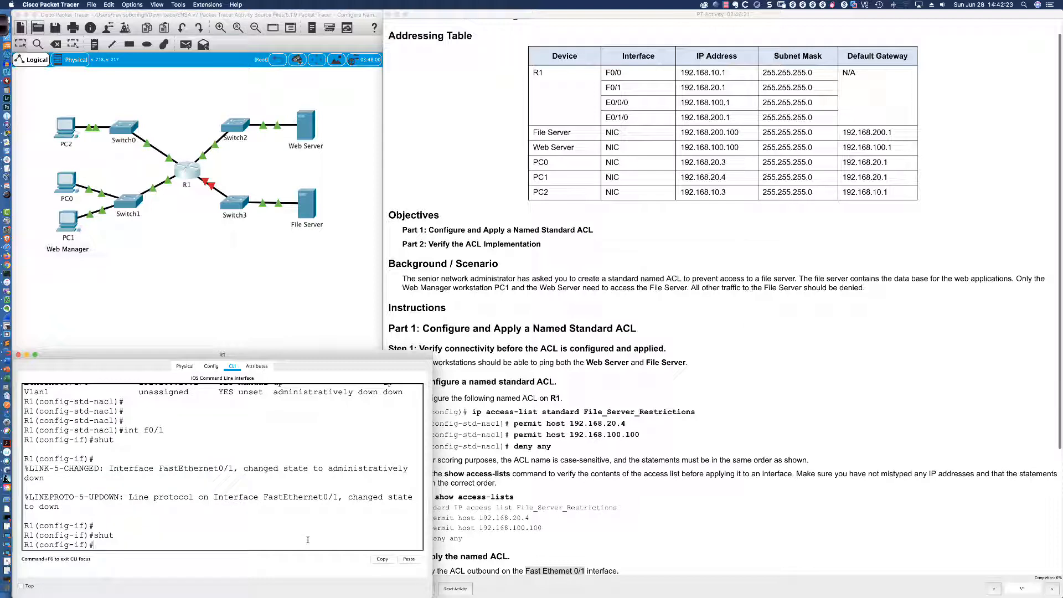
type("no shut")
key("Return")
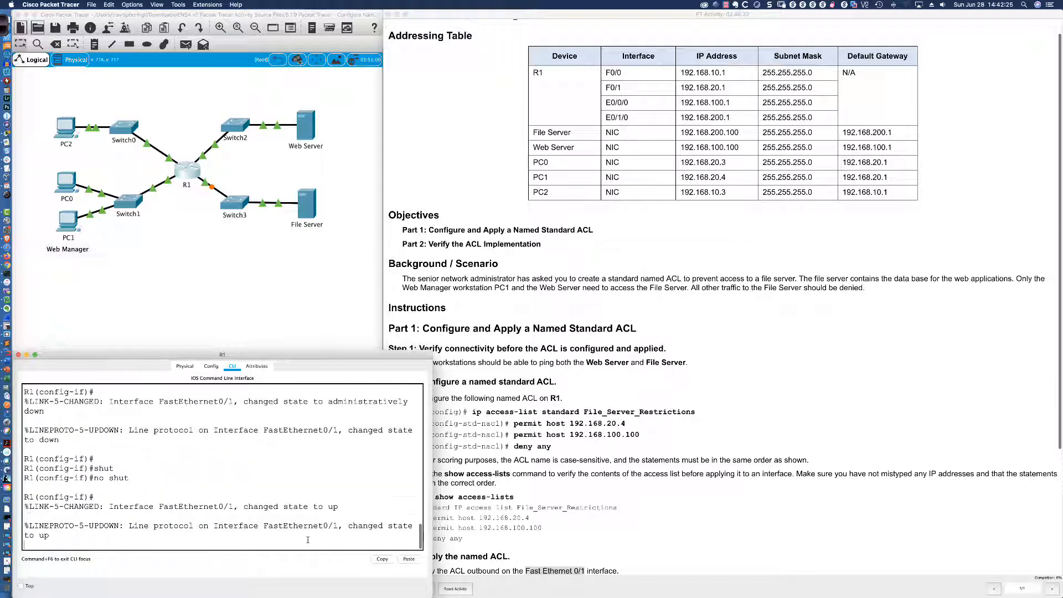
key("Return")
key("Return")
key("Return")
key("Return")
key("Return")
key("Return")
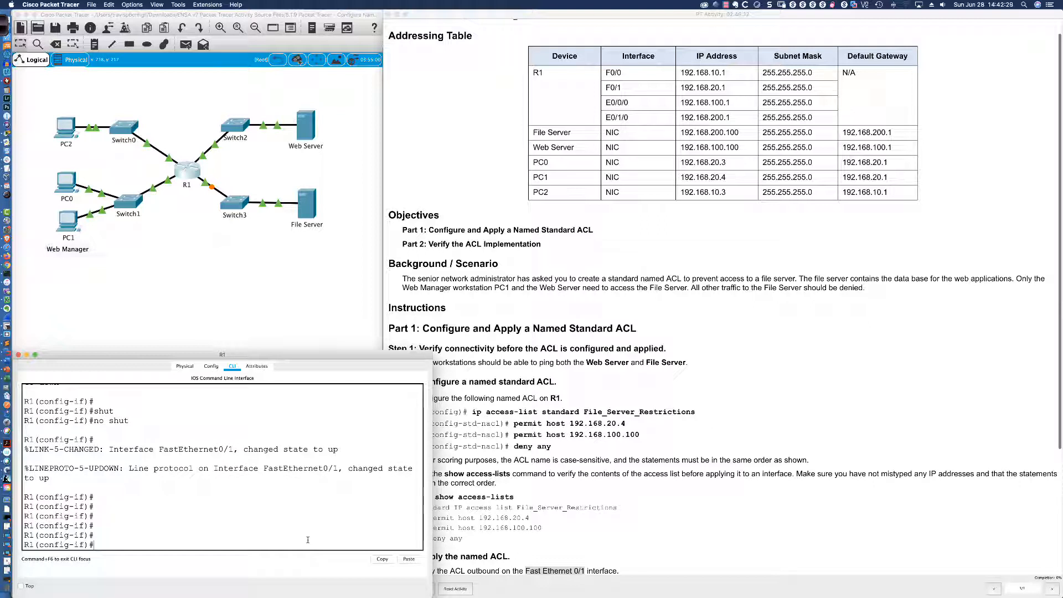
key("Return")
key("Return")
key("Return")
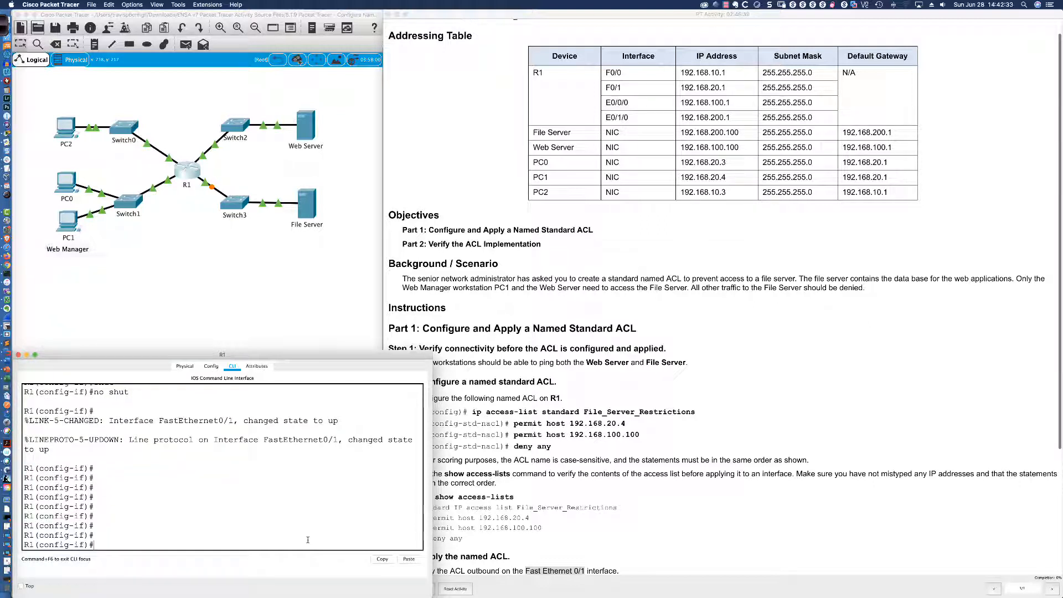
Narrow the R1 window to uncover the Step 3 instructions and clear space at the interface configuration prompt.
scroll(725, 309, "down", 5)
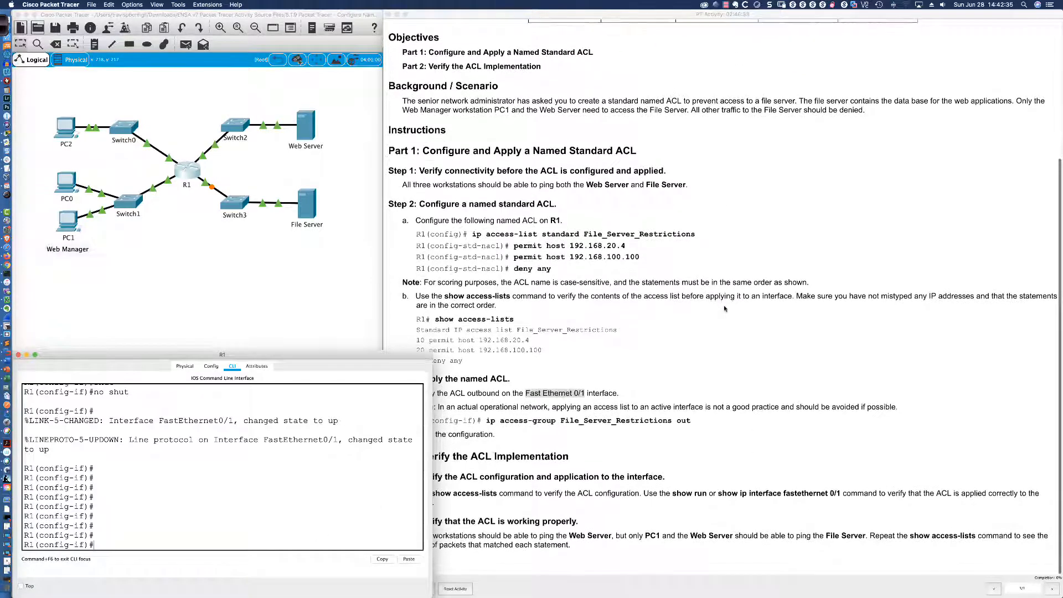
scroll(724, 309, "up", 1)
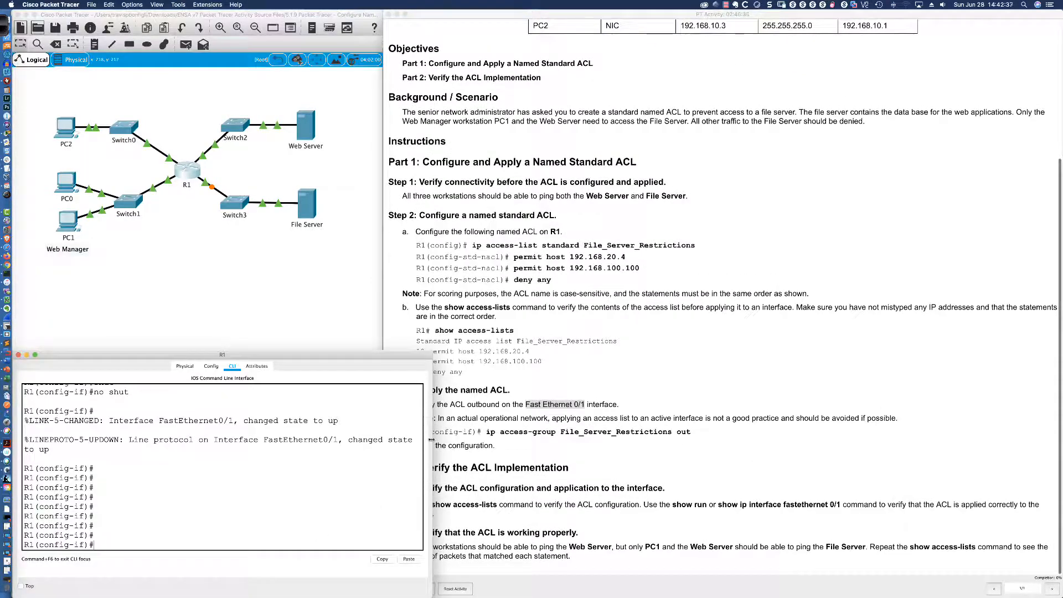
left_click_drag(431, 439, 387, 441)
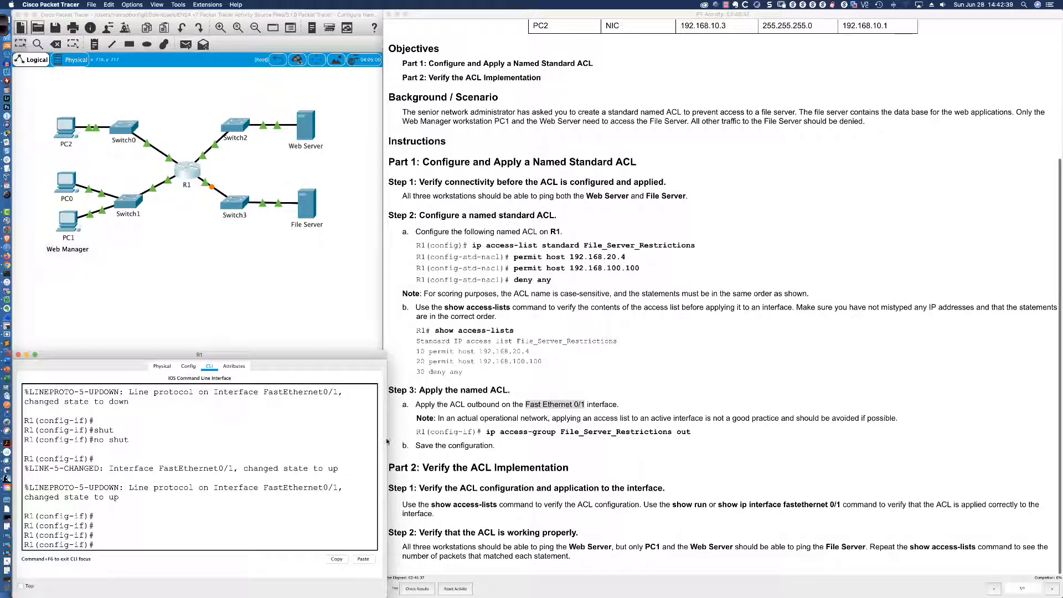
key("Return")
key("Return")
key("Return")
key("Return")
key("Return")
key("Return")
key("Return")
key("Return")
key("Return")
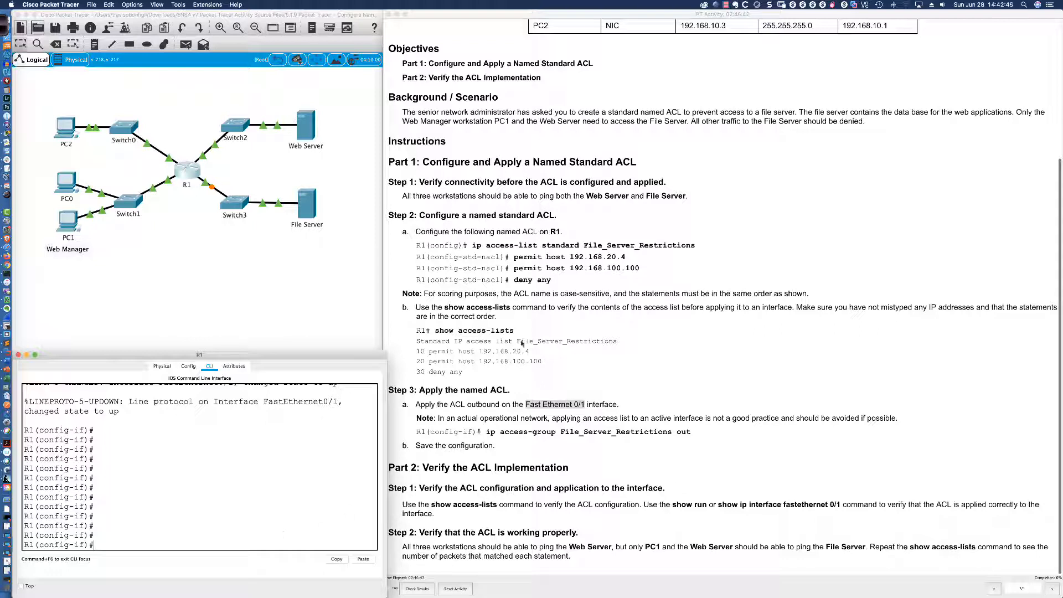
Highlight the deny any statement in the Step 2 instructions and return focus to R1's interface configuration prompt.
left_click_drag(552, 280, 415, 280)
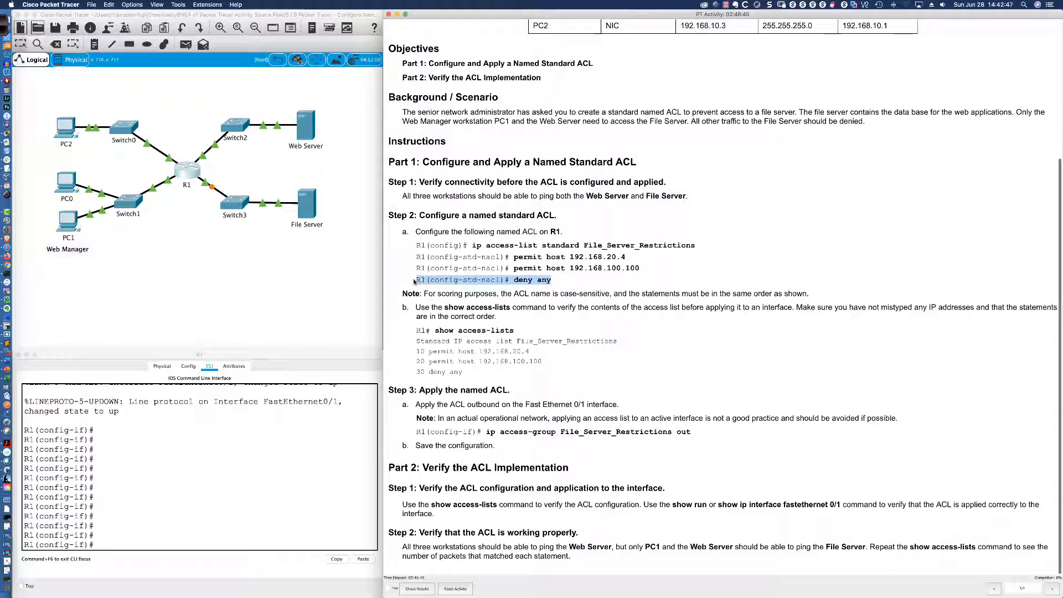
left_click(126, 543)
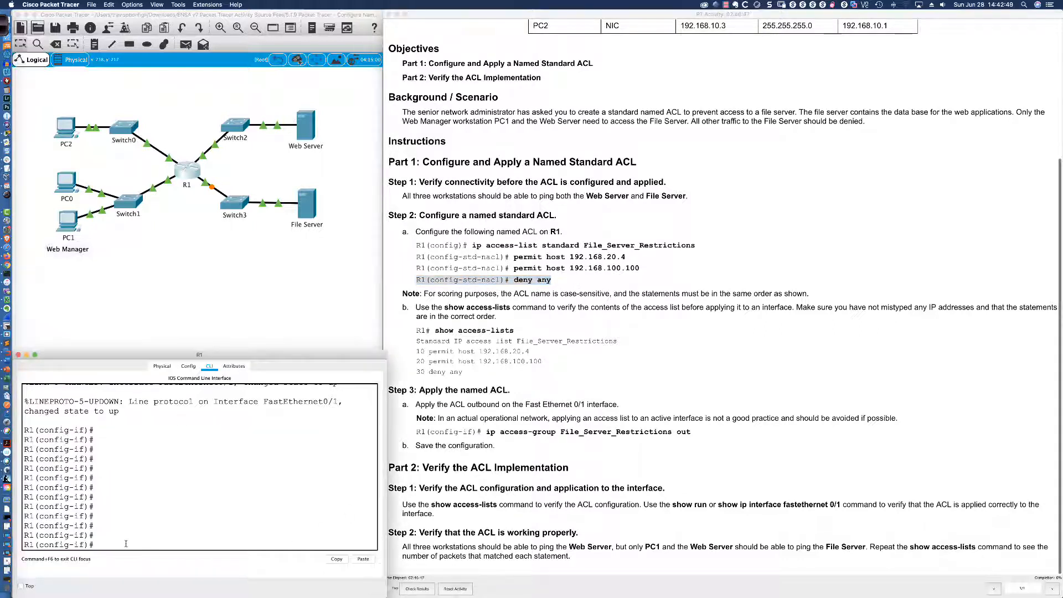
key("Return")
key("Return")
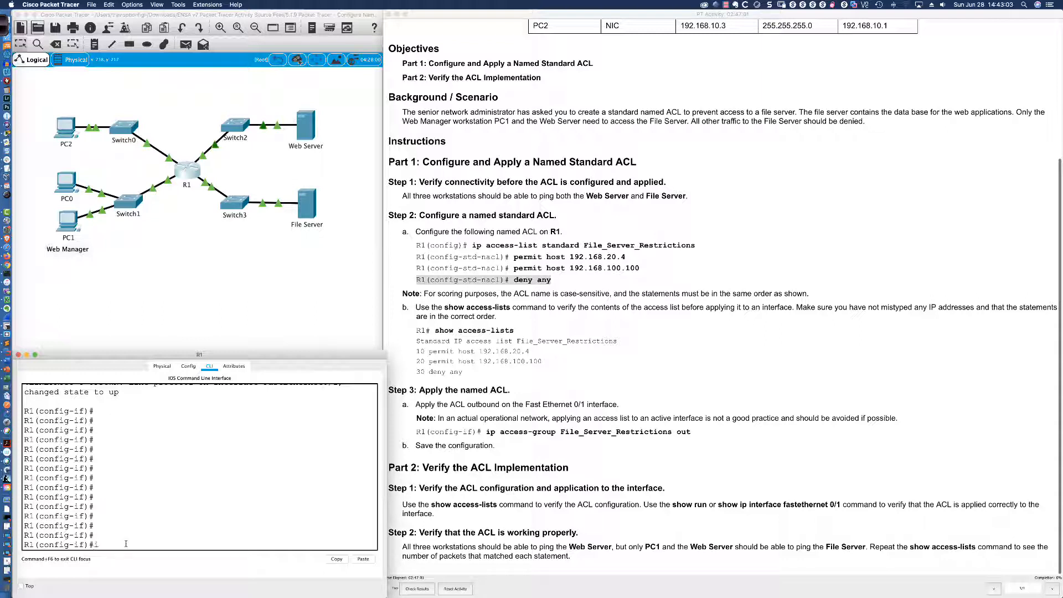
Apply File_Server_Restrictions outbound on R1's Fast Ethernet 0/1 interface with ip access-group.
type("ip acces")
key("Tab")
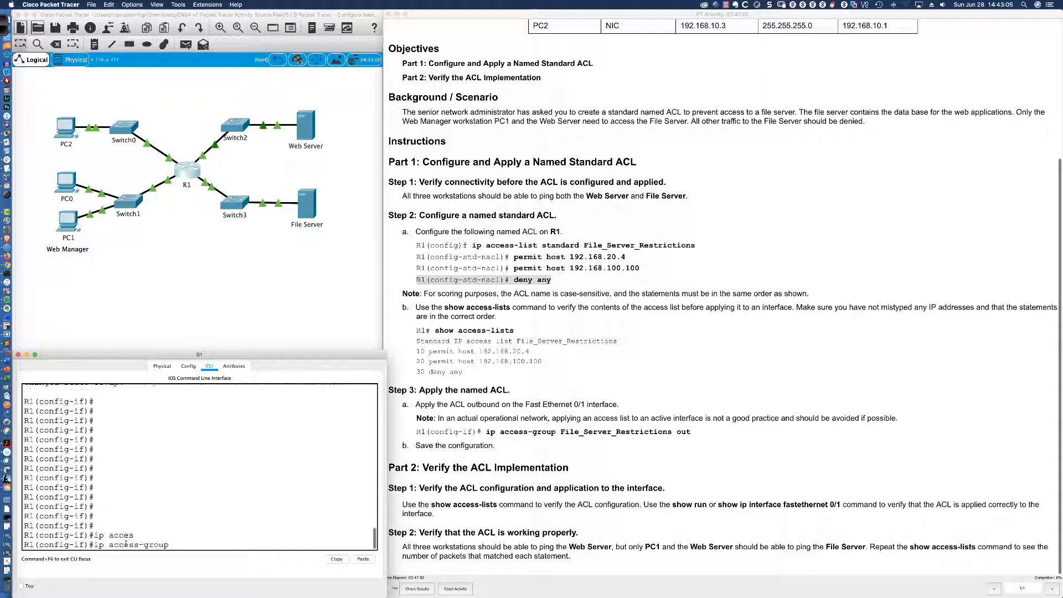
type("File")
key("Tab")
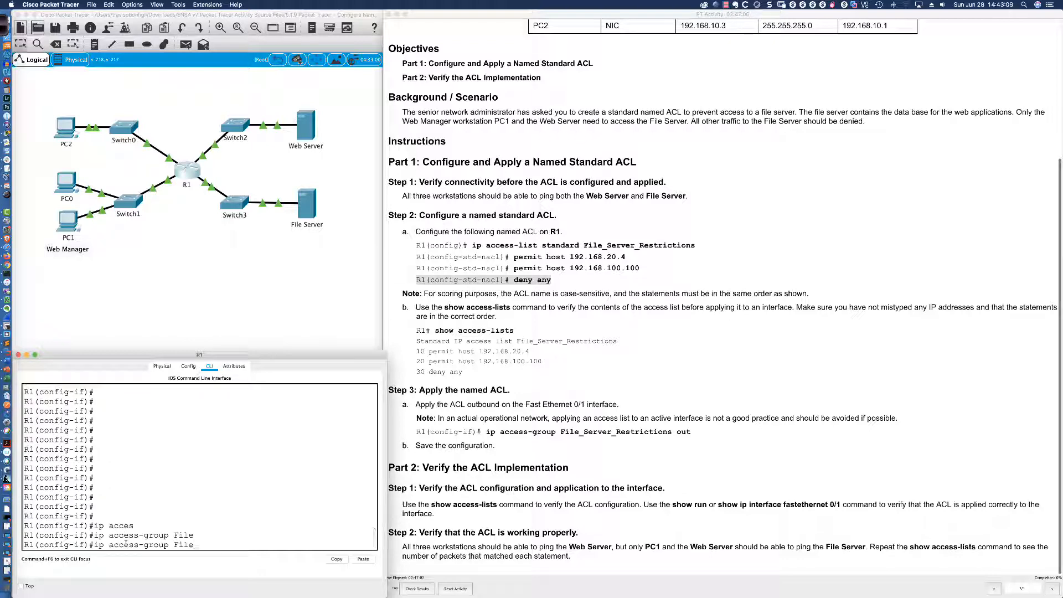
type("_Server_Restrictions out")
key("Return")
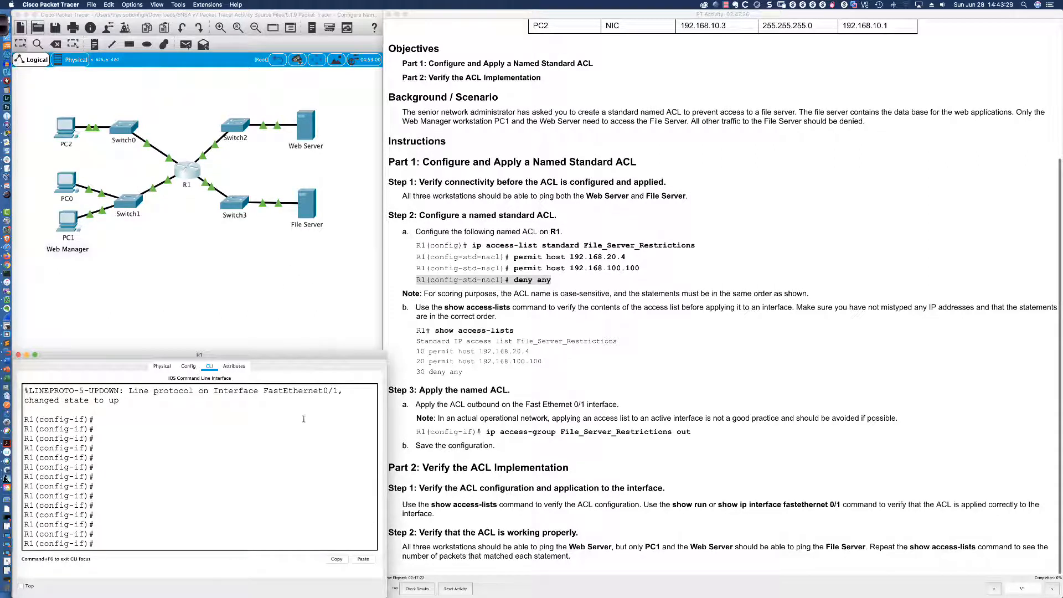
scroll(304, 425, "up", 5)
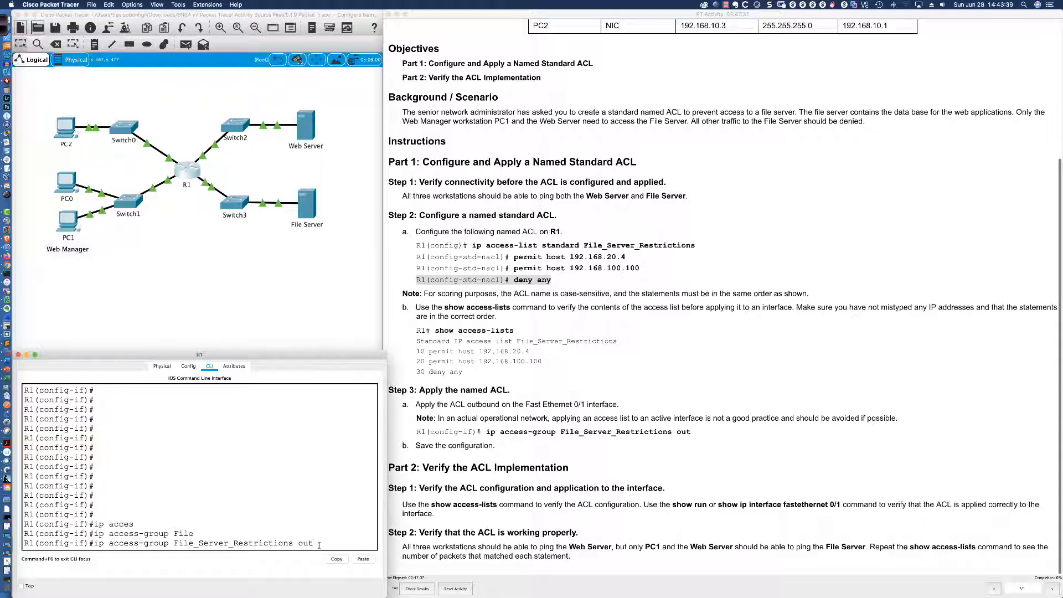
key("Return")
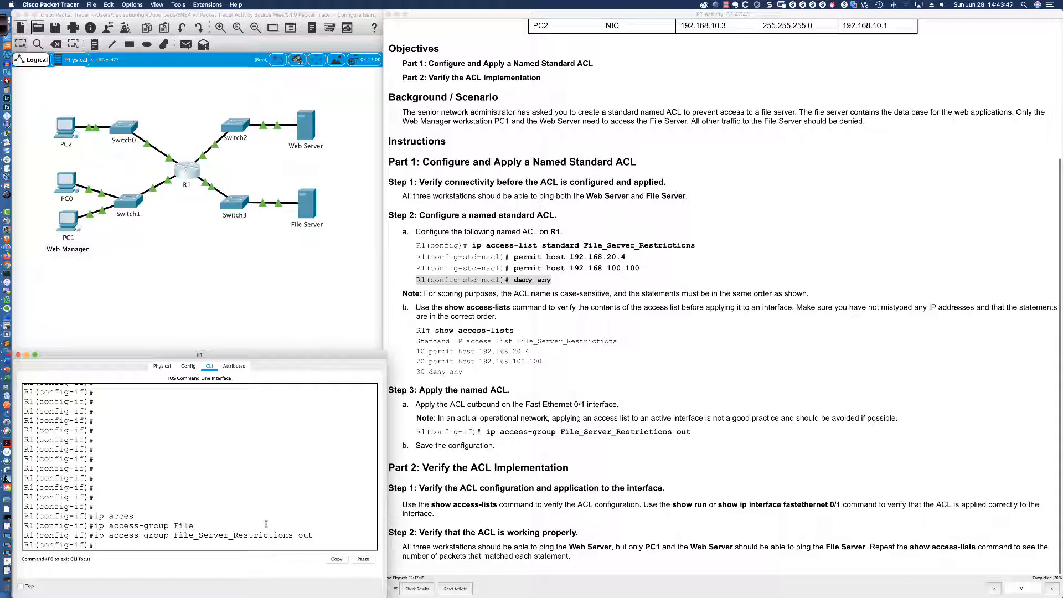
Display R1's access lists from interface configuration mode and query further options of that show command.
type("do sh access-list")
key("Return")
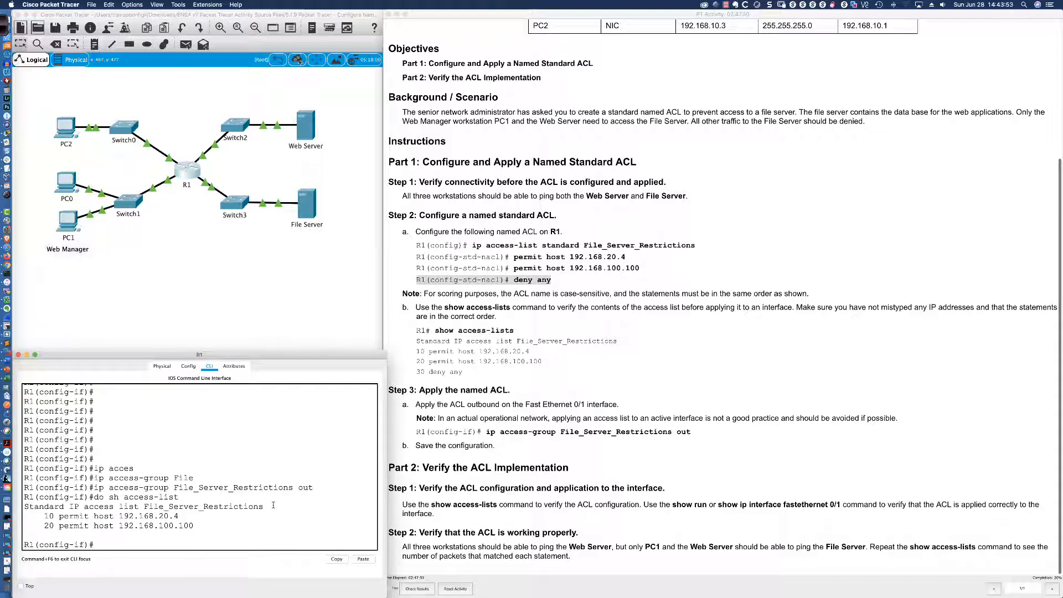
key("Up")
type("?")
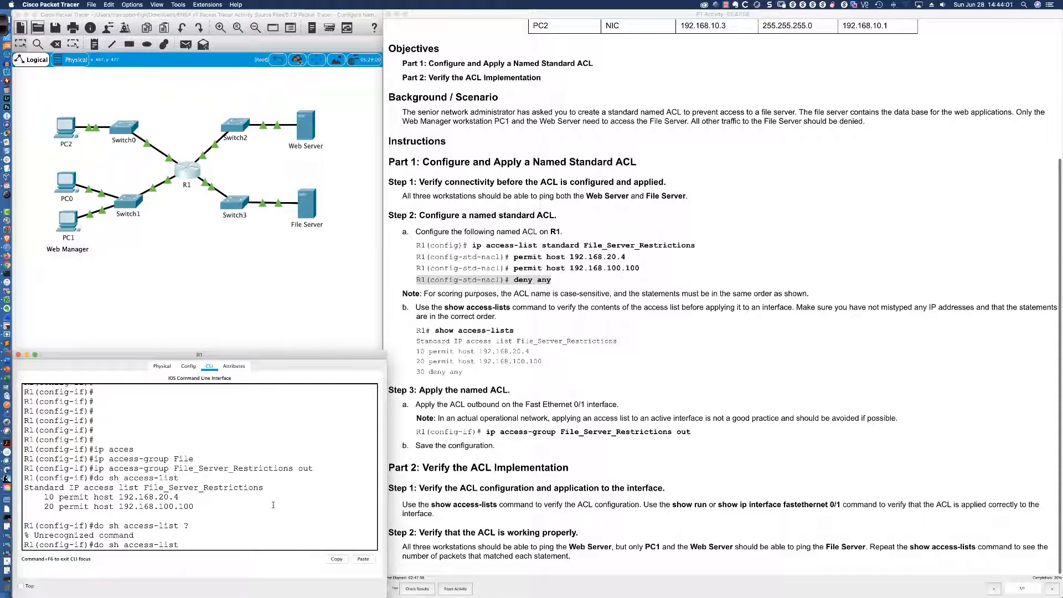
Clear the leftover show command and end interface configuration to return to R1's privileged EXEC prompt.
key("BackSpace")
key("BackSpace")
key("BackSpace")
key("BackSpace")
key("BackSpace")
key("BackSpace")
key("BackSpace")
key("BackSpace")
key("BackSpace")
key("BackSpace")
key("BackSpace")
key("BackSpace")
key("BackSpace")
key("BackSpace")
key("BackSpace")
key("BackSpace")
key("BackSpace")
type("end")
key("Return")
key("Return")
key("Return")
key("Return")
key("Return")
List the options of sh access-list, and display all access lists as well as File_Server_Restrictions by name.
type("sh a")
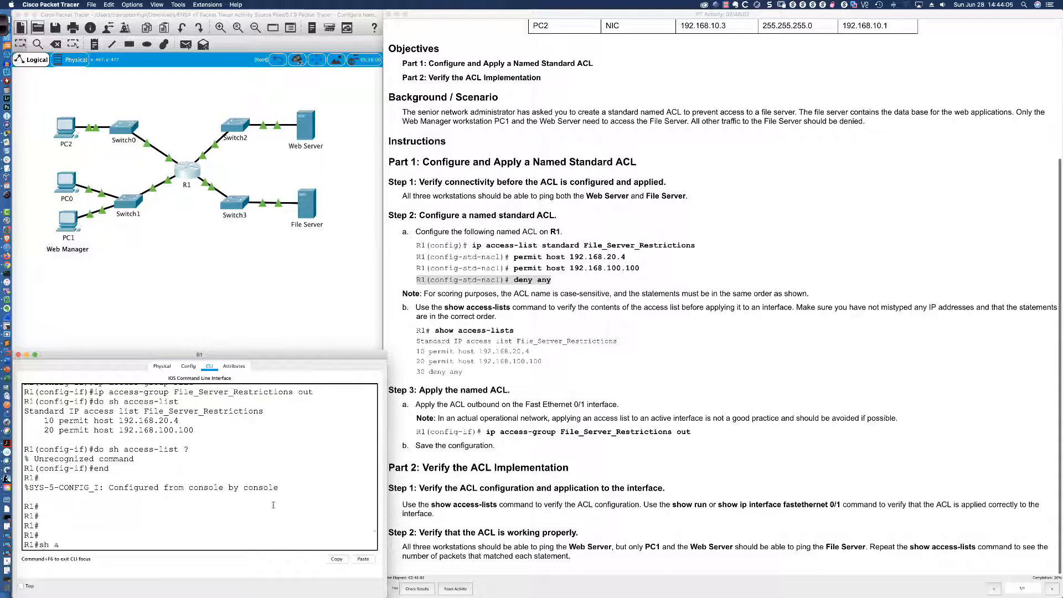
type("ccess-list ?")
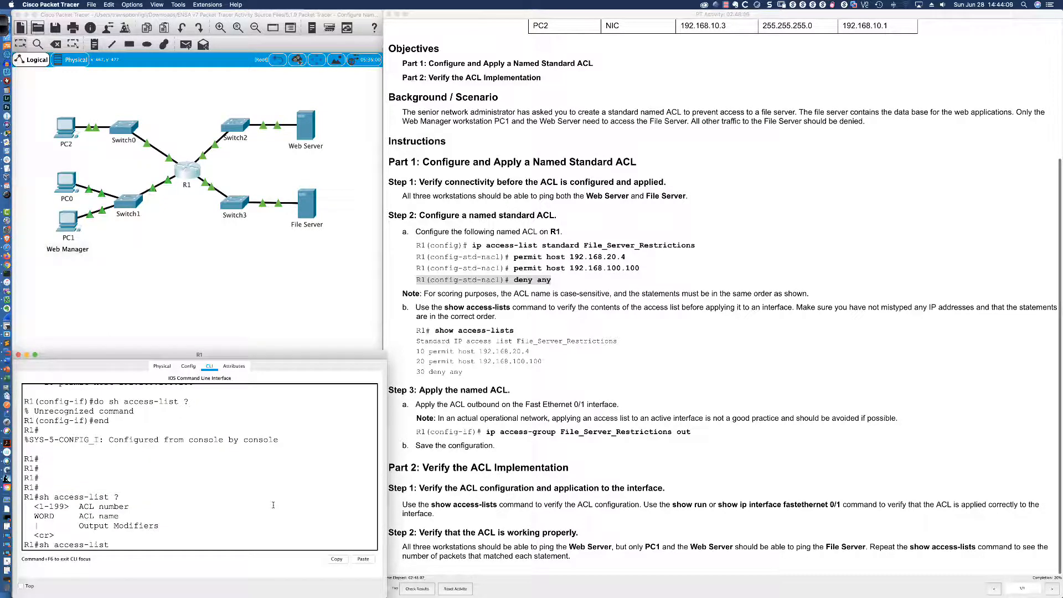
key("Return")
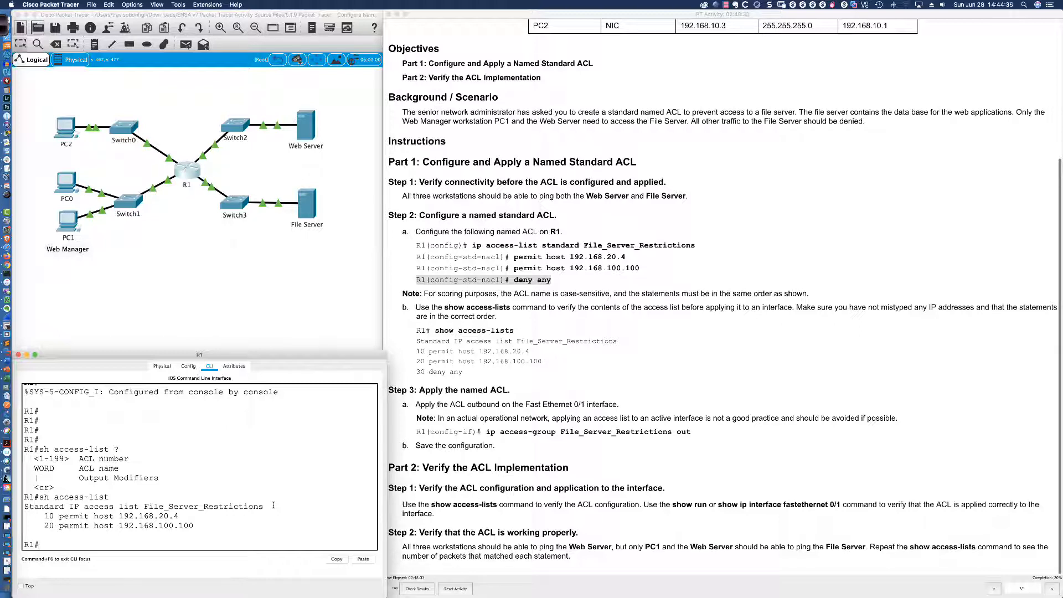
key("Up")
type("File_Server_Restrictions")
key("Return")
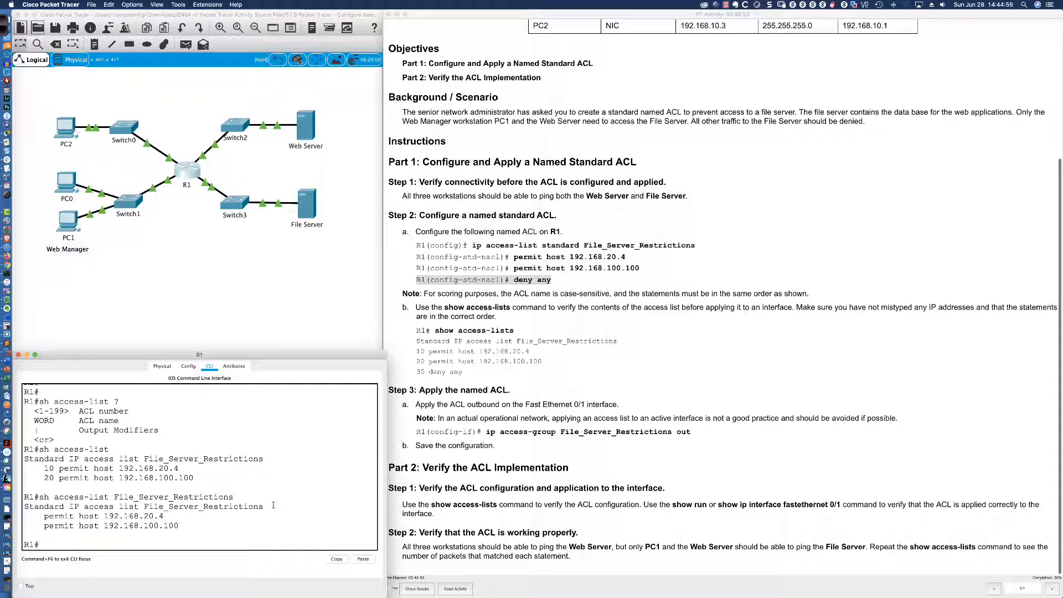
Show the IP details of interface fa0/1, filtered to the lines that include "access list".
type("shi")
key("BackSpace")
type("ip interface fa0/1 | inc access list")
key("Return")
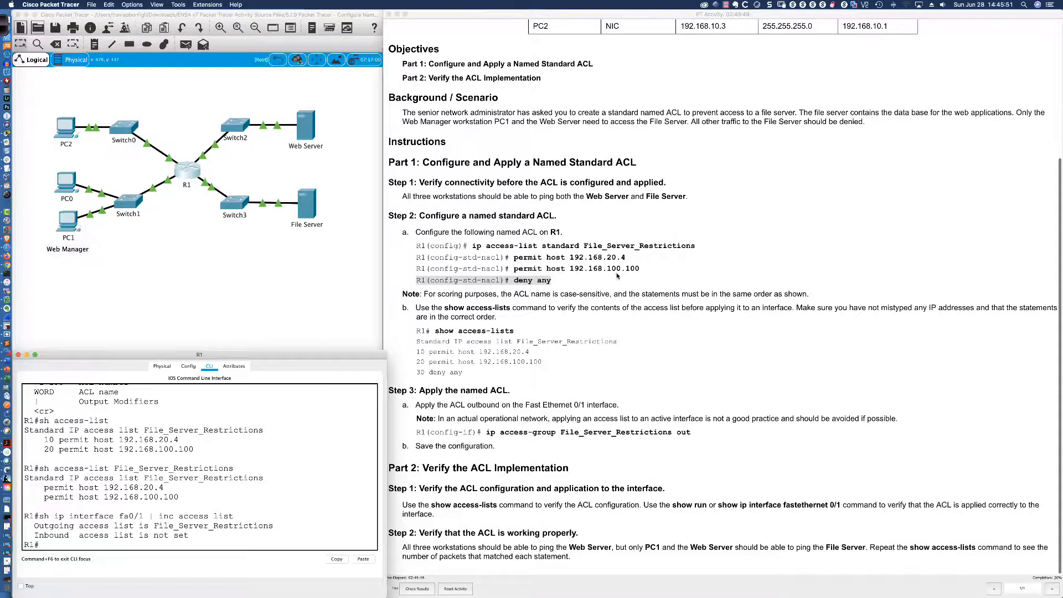
Look up the addressing table and ping the File Server at 192.168.200.100 from PC0.
scroll(651, 246, "up", 3)
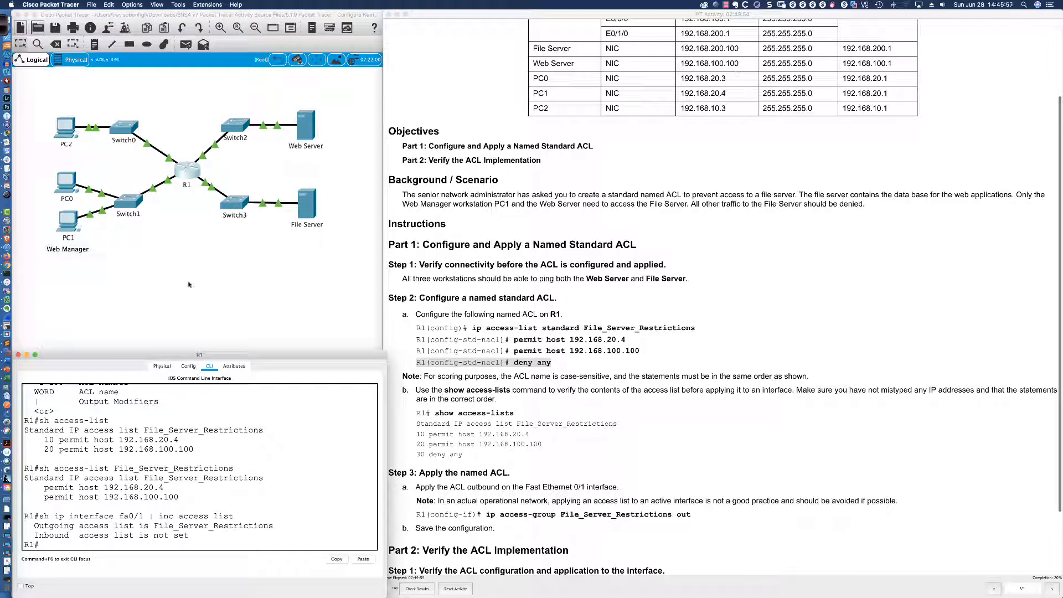
left_click(67, 183)
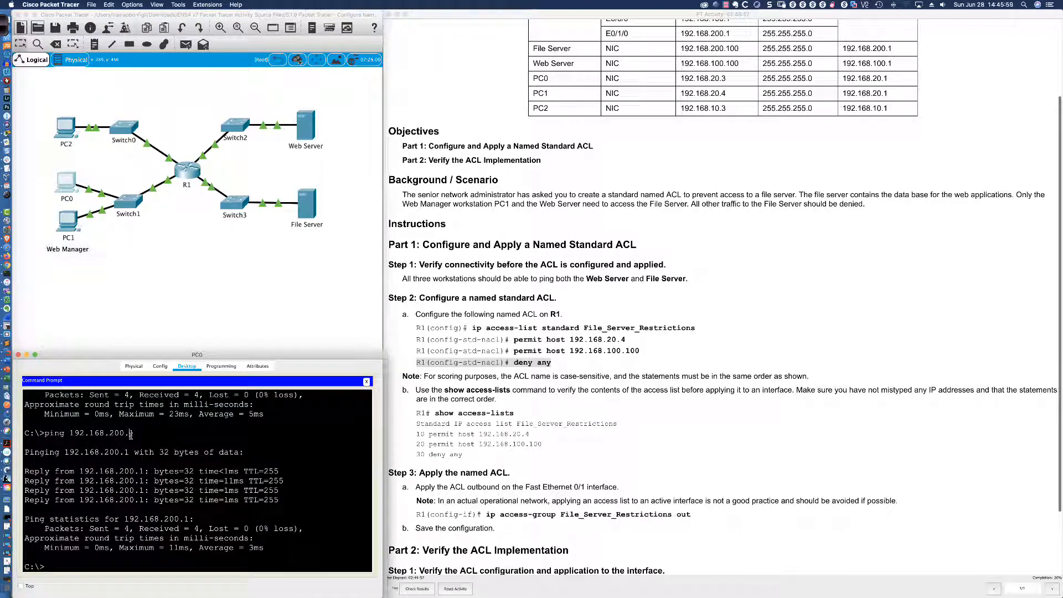
key("Up")
type("00")
key("Return")
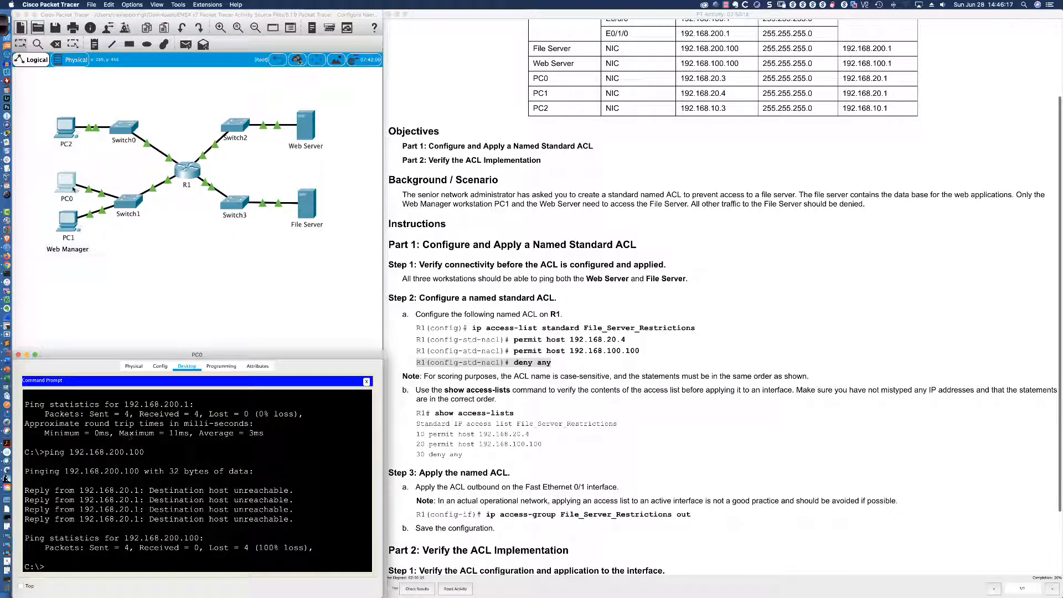
From PC2, ping the router's gateway address 192.168.200.1 and the File Server at 192.168.200.100.
left_click(64, 127)
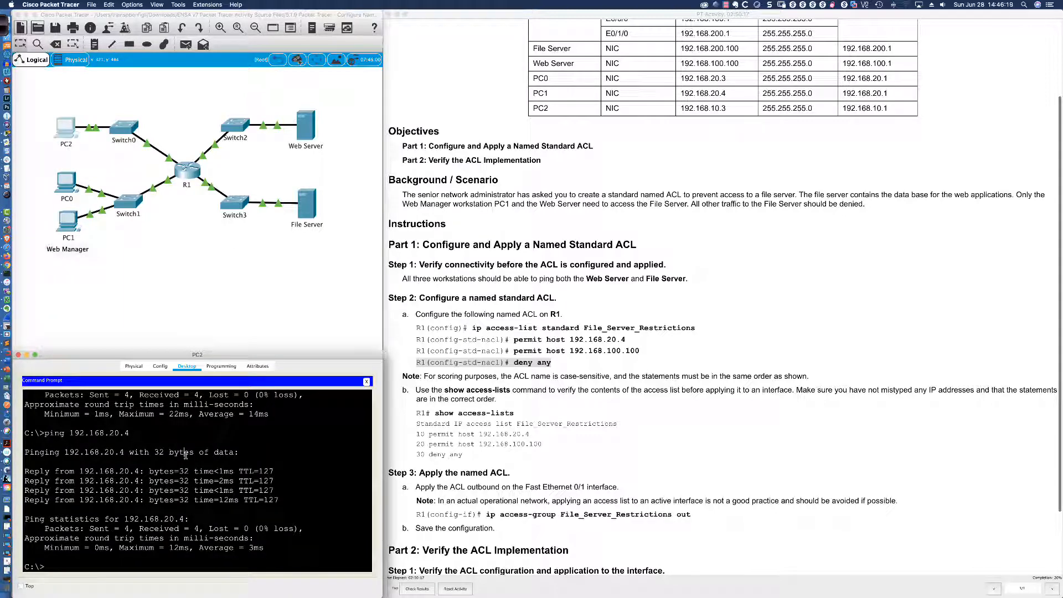
type("ping 192.168.100.1")
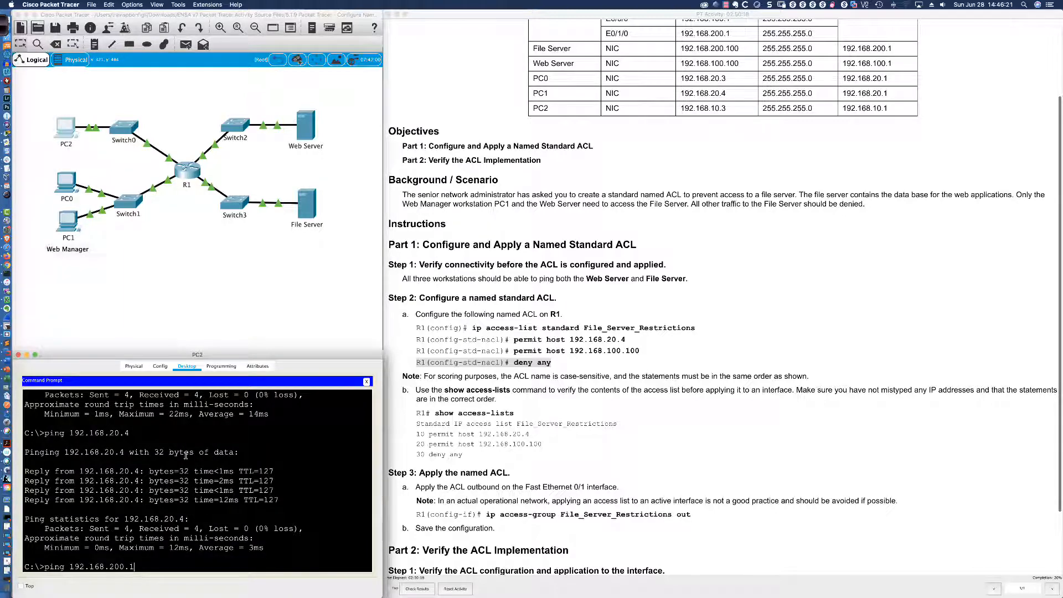
key("Return")
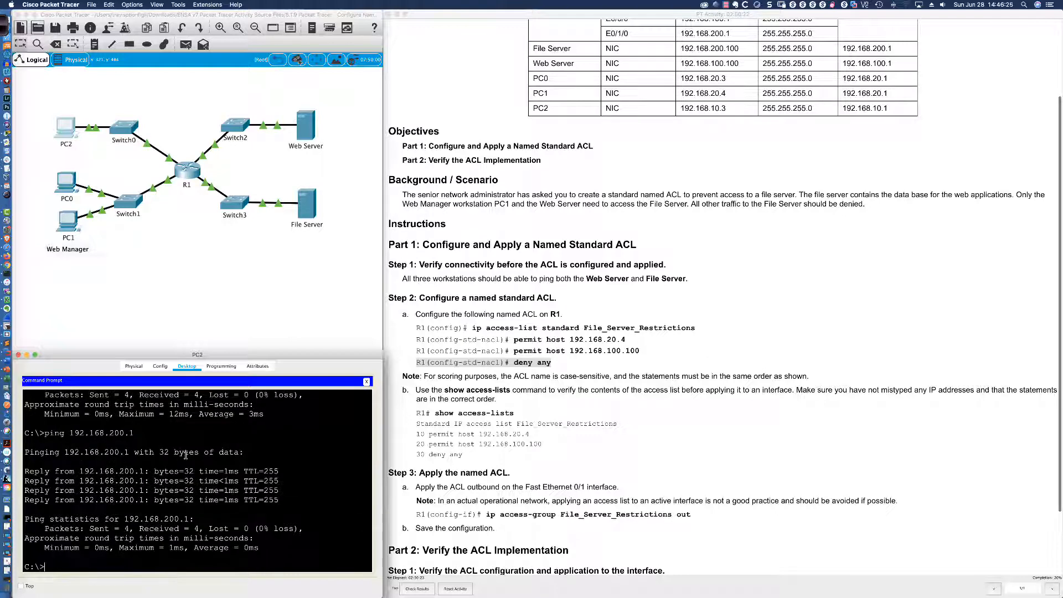
key("Up")
type("00")
key("Return")
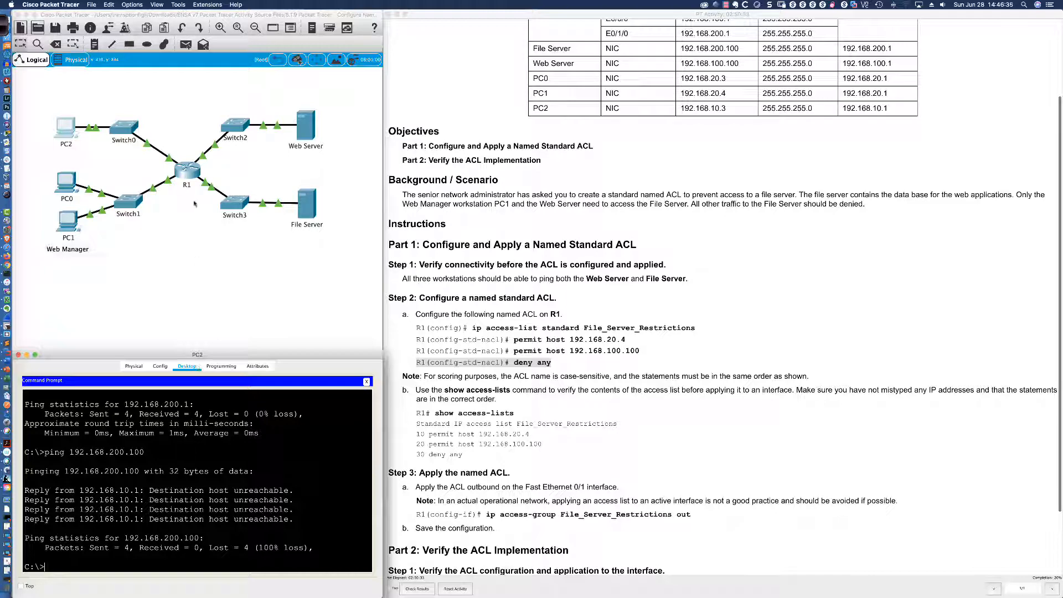
Return to R1's command line and redisplay the File_Server_Restrictions access list by name.
left_click(188, 171)
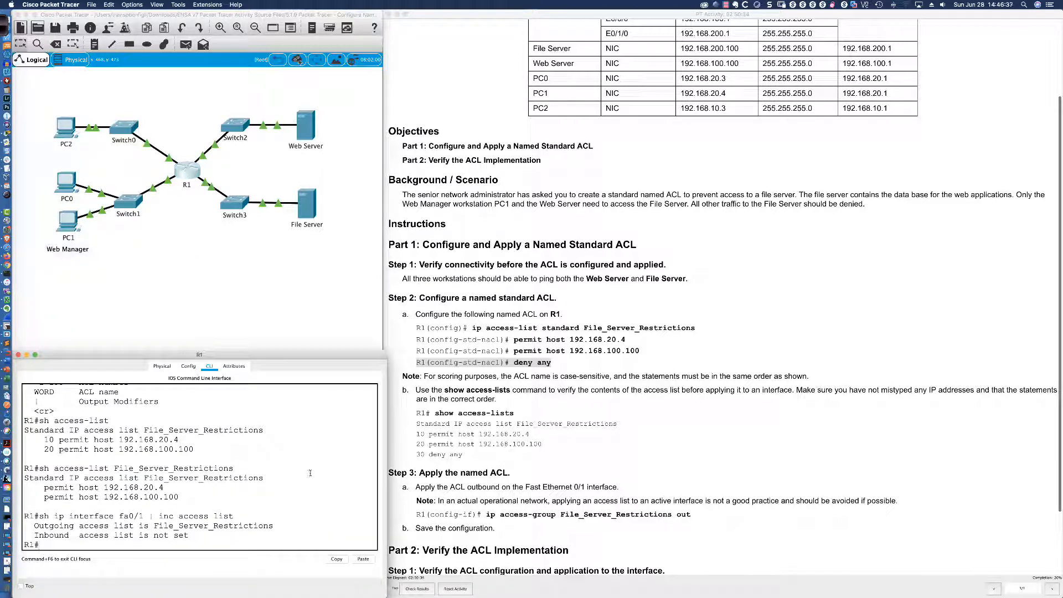
key("Up")
key("Up")
key("Return")
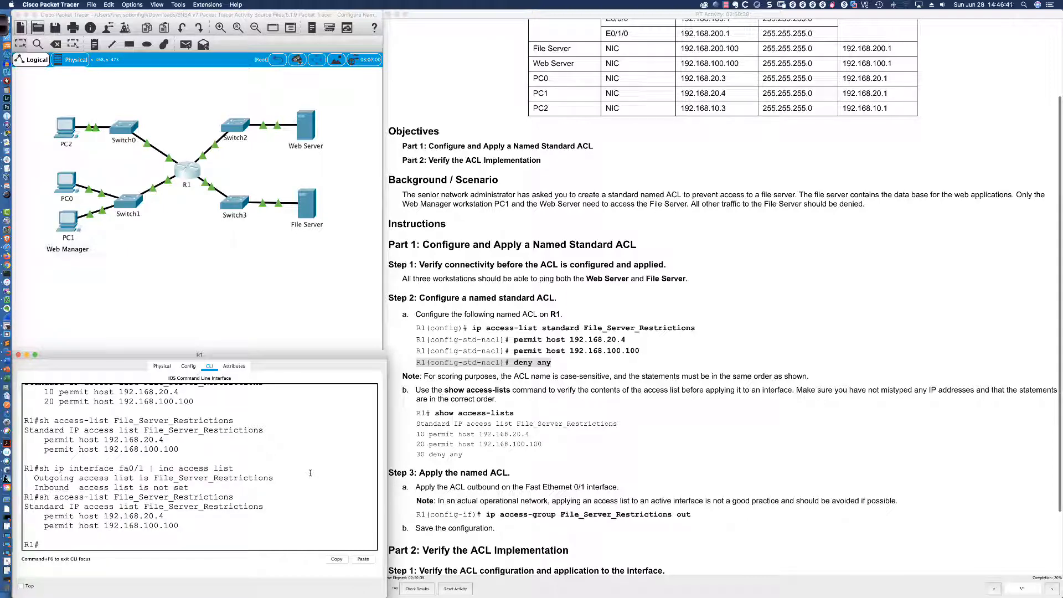
Display all access lists on R1 with sh access-list and examine the permit entries against the instructions.
type("do sh access")
key("BackSpace")
key("BackSpace")
key("BackSpace")
key("BackSpace")
key("BackSpace")
key("BackSpace")
key("BackSpace")
key("BackSpace")
key("BackSpace")
key("BackSpace")
key("BackSpace")
type("sh access-list")
key("Return")
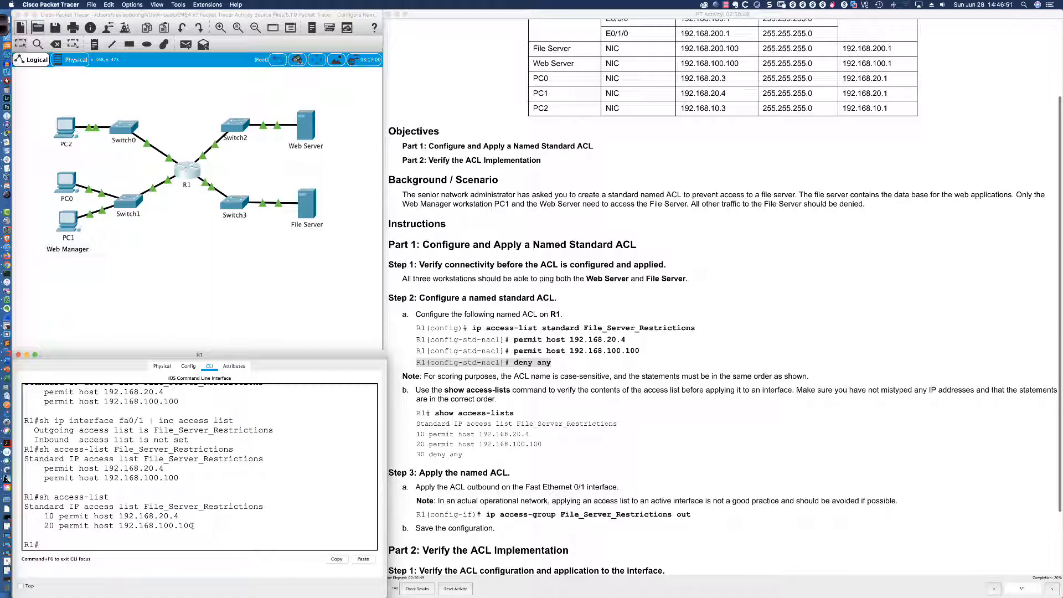
left_click(217, 527)
scroll(490, 483, "down", 3)
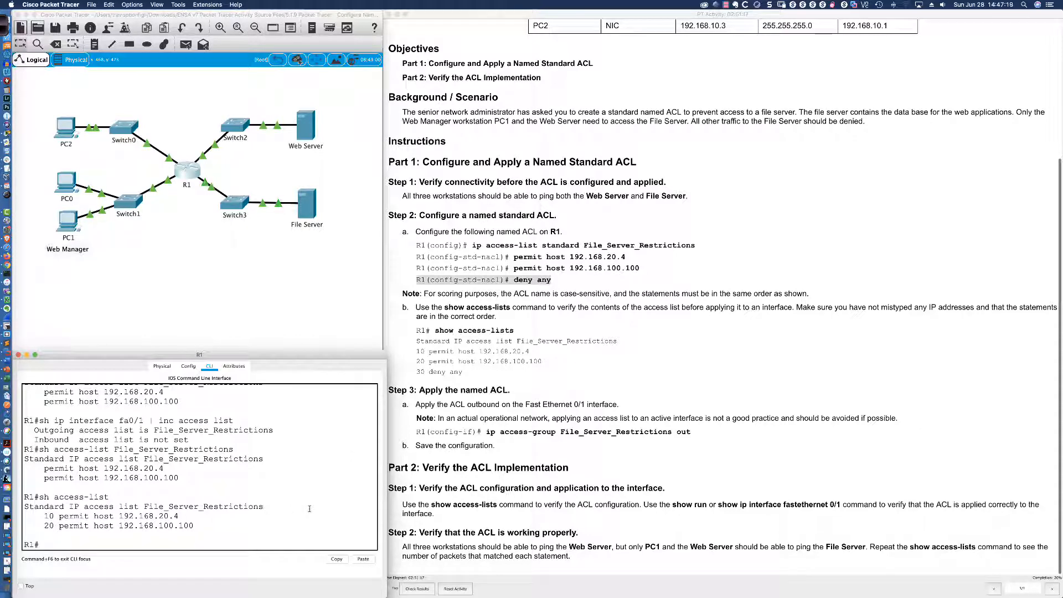
Enter global configuration mode on R1 and open the standard named ACL File_Server_Restrictions for editing.
key("Return")
key("Return")
key("Return")
type("conf t")
key("Return")
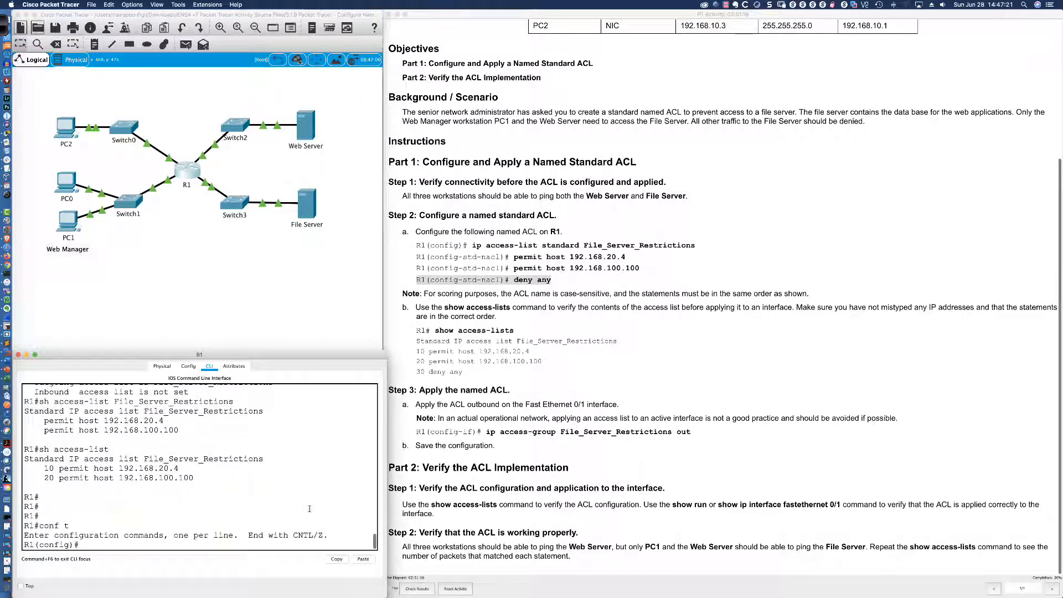
type("ip access-list sta")
key("Tab")
type("File")
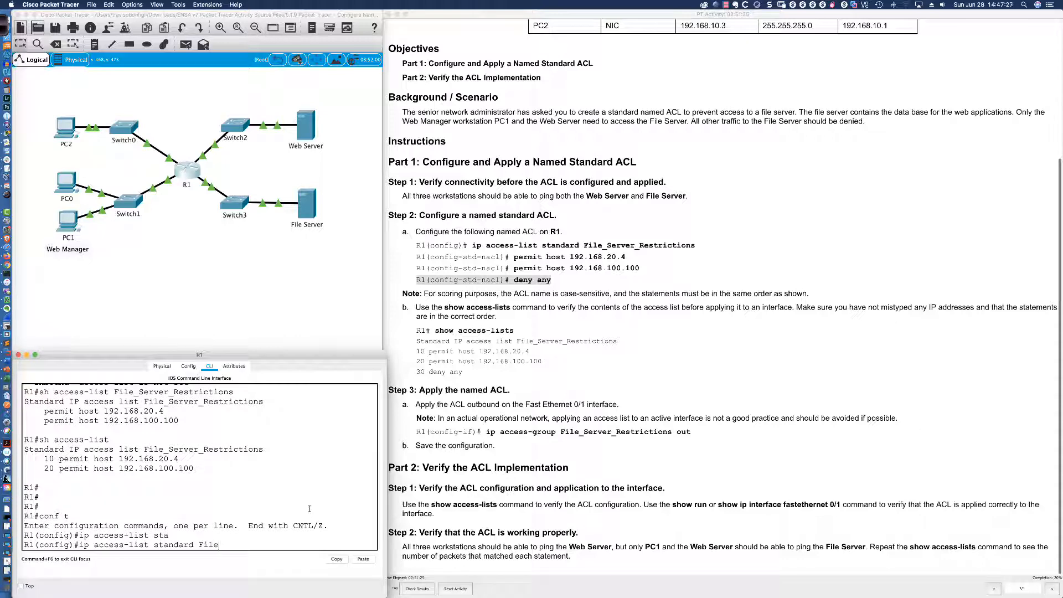
type("_Server_Restrictions")
key("Return")
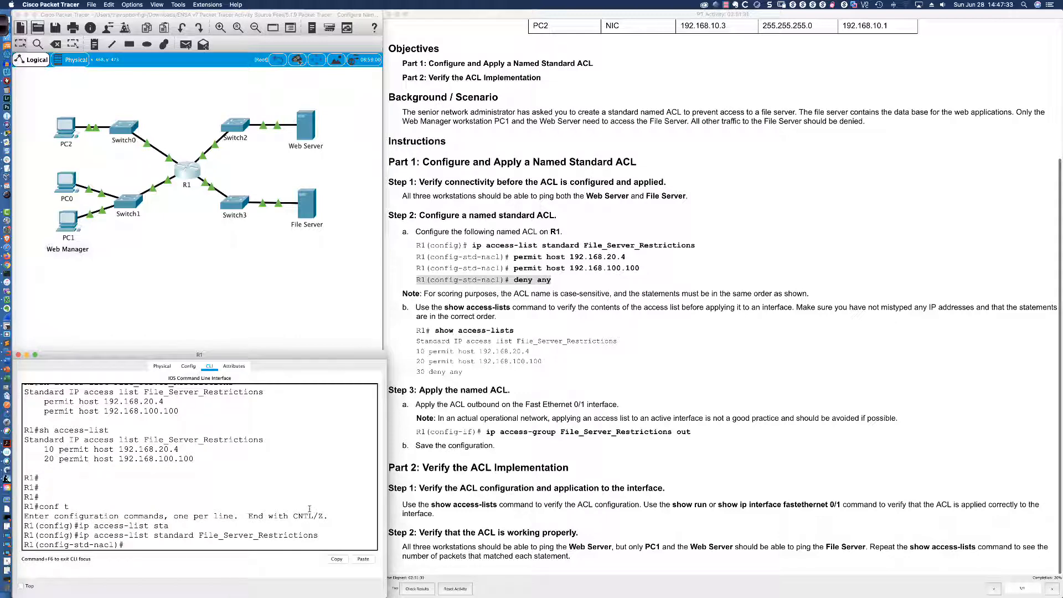
List the commands available in ACL configuration mode and review the sequence numbers in the earlier access list output.
type("?")
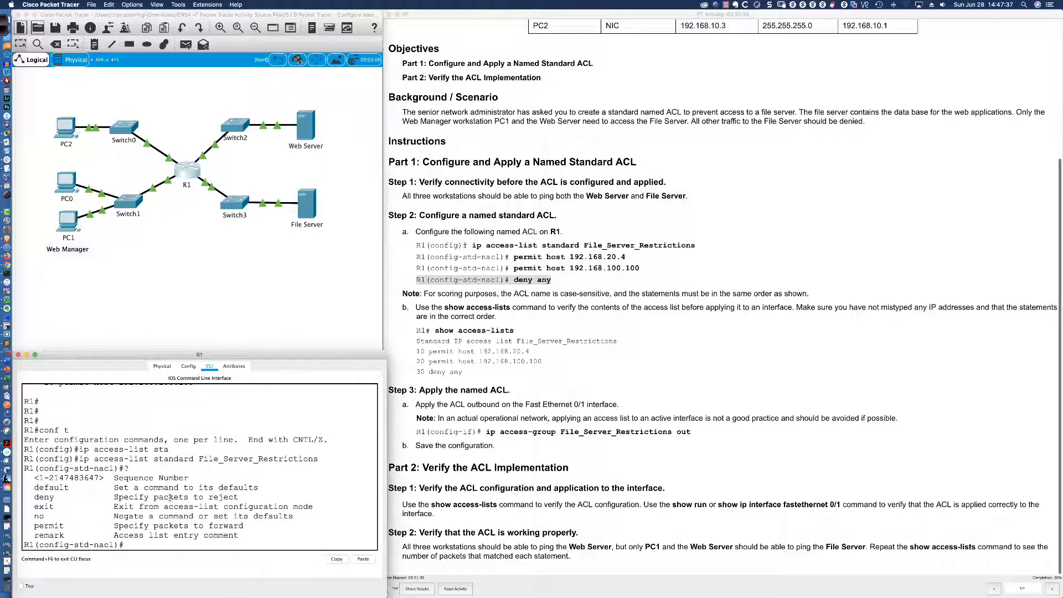
scroll(160, 482, "up", 2)
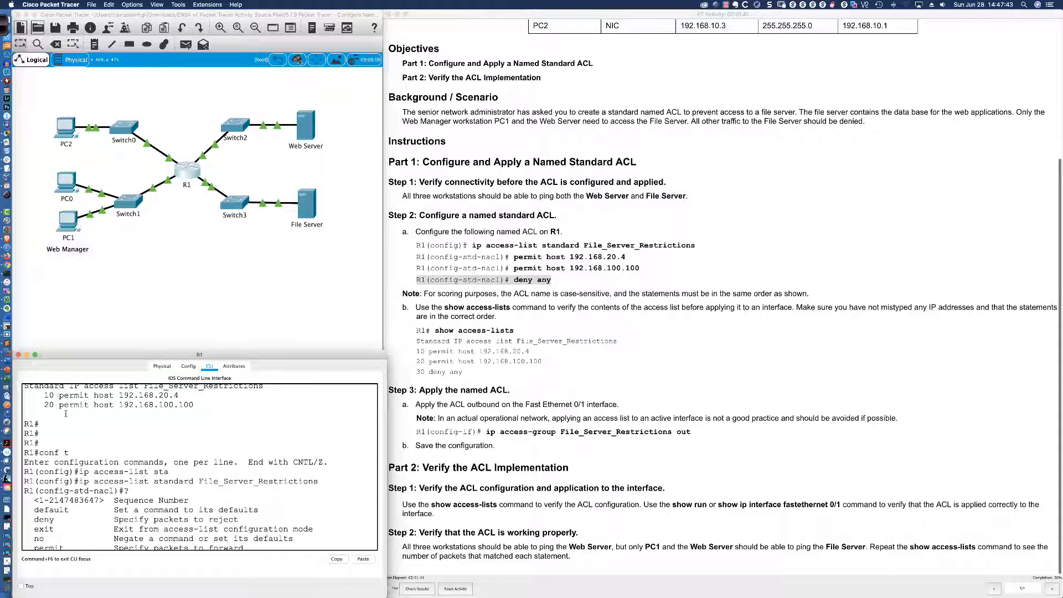
scroll(66, 413, "down", 3)
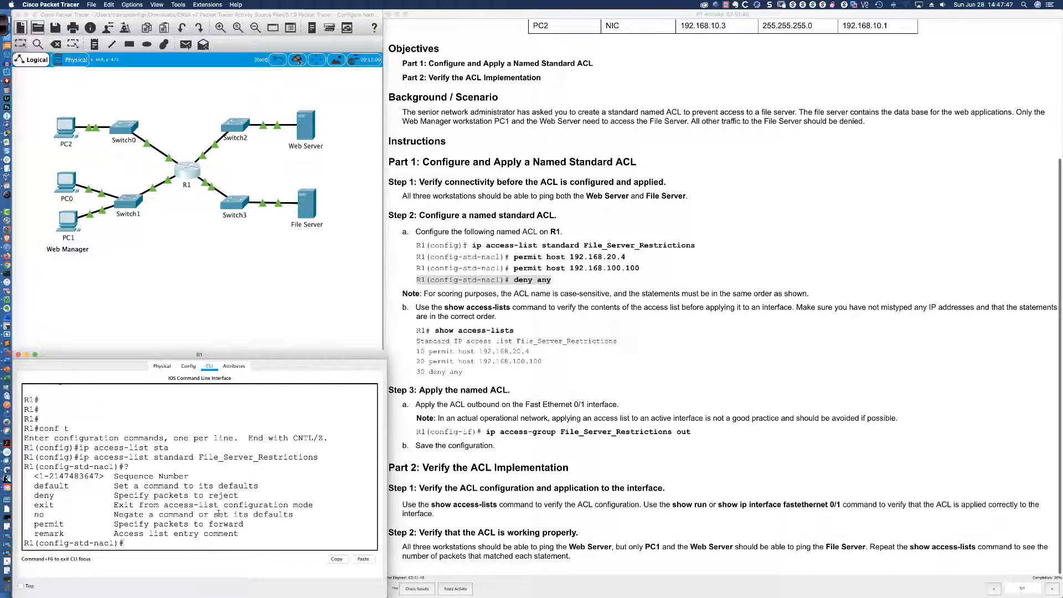
Add a deny any statement to File_Server_Restrictions with sequence number 900.
type("900")
type(" ?")
type("permit")
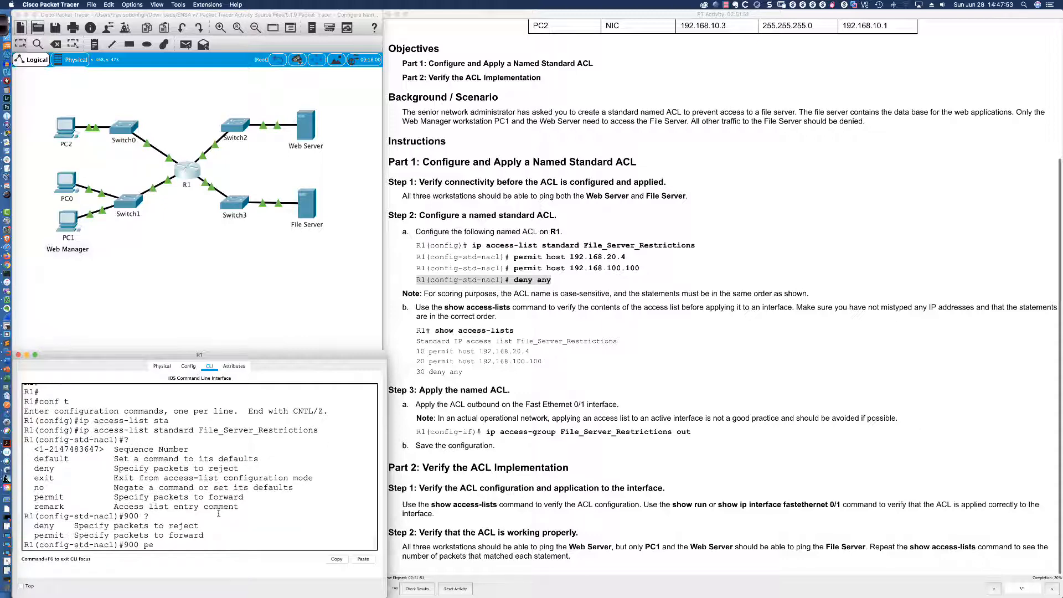
key("BackSpace")
key("BackSpace")
key("BackSpace")
key("BackSpace")
key("BackSpace")
type("deny any")
key("Return")
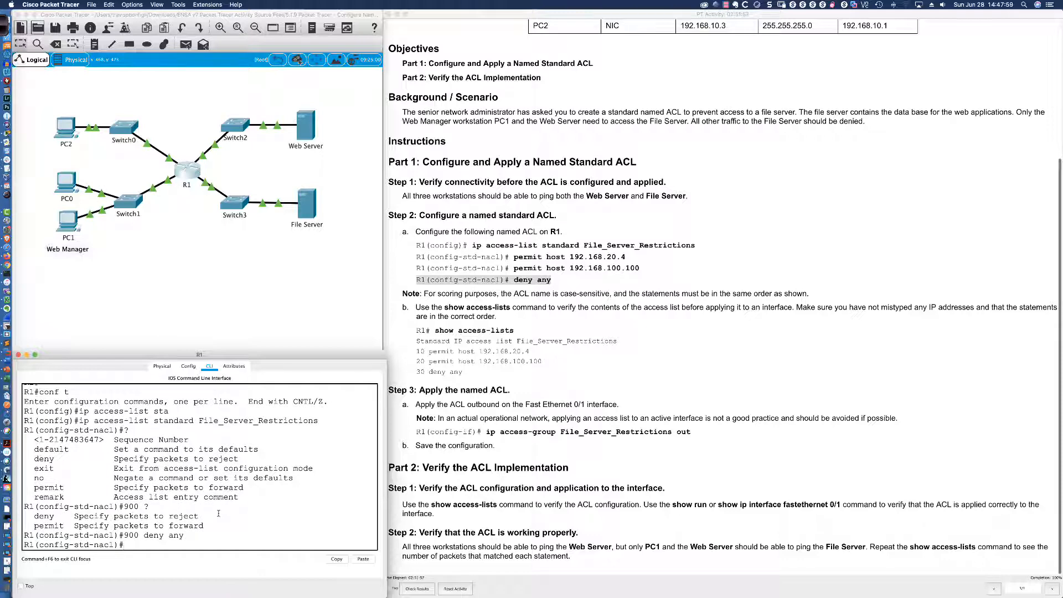
Display the IP access lists from ACL configuration mode and highlight the 900 deny any entry.
type("do sh ip access-list")
key("Return")
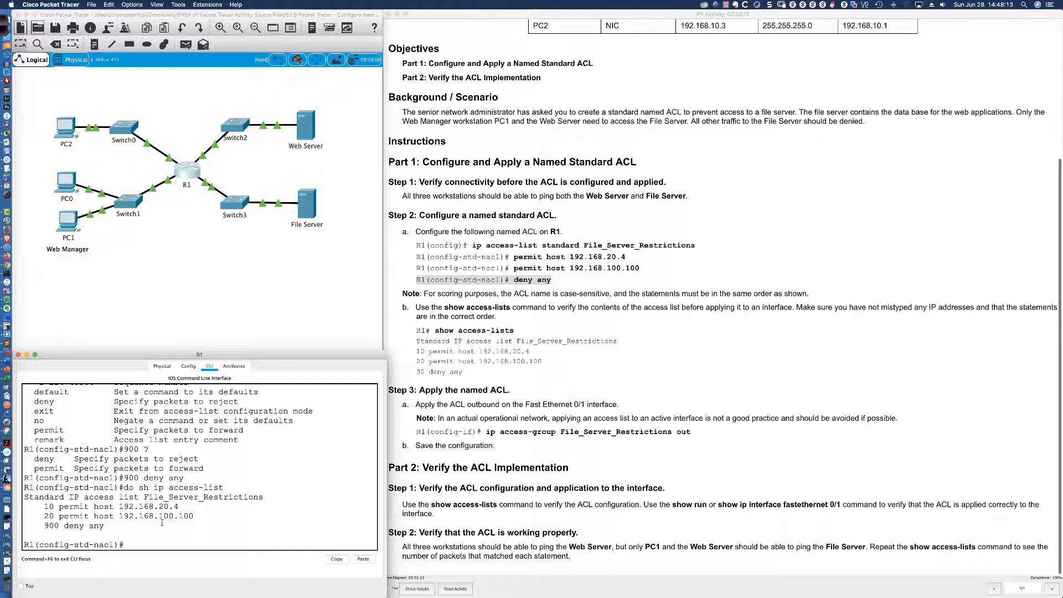
left_click_drag(44, 525, 104, 526)
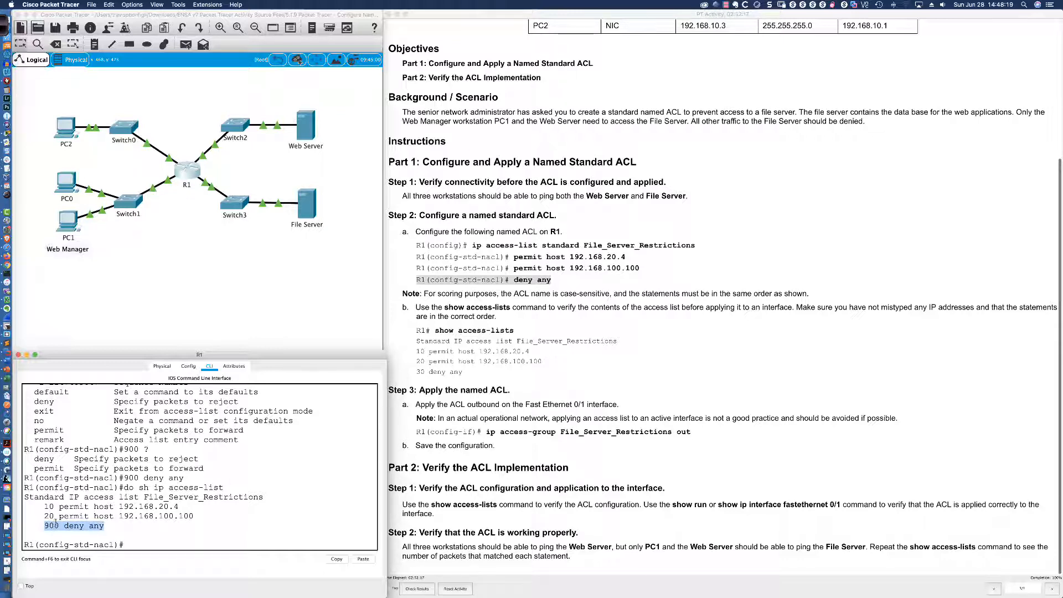
scroll(60, 519, "up", 1)
scroll(61, 521, "down", 1)
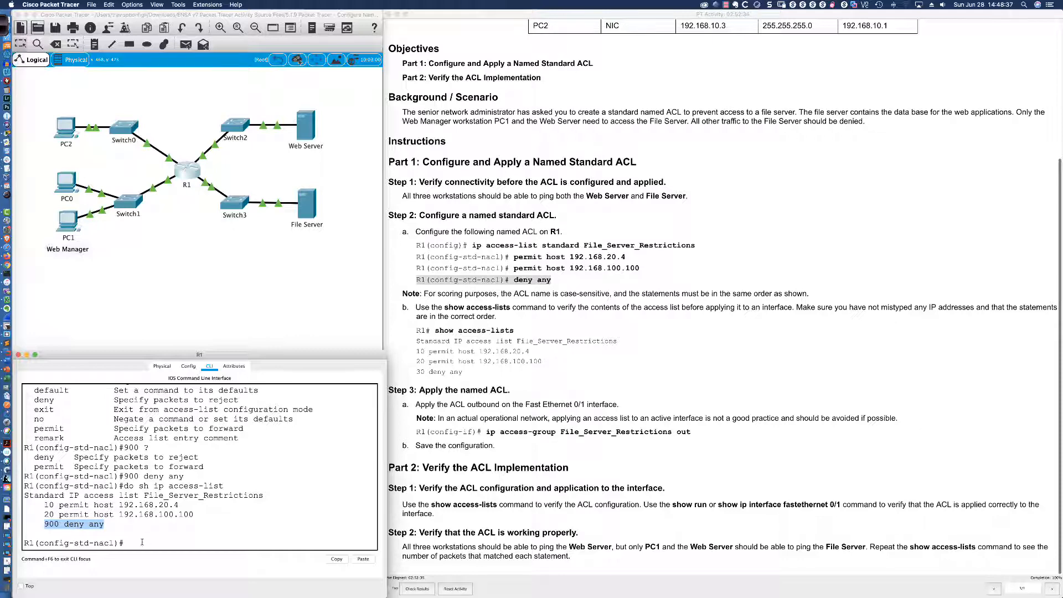
End the ACL configuration session and bring up fresh privileged EXEC prompts on R1.
left_click(141, 543)
type("end")
key("Return")
key("Return")
key("Return")
key("Return")
key("Return")
key("Return")
key("Return")
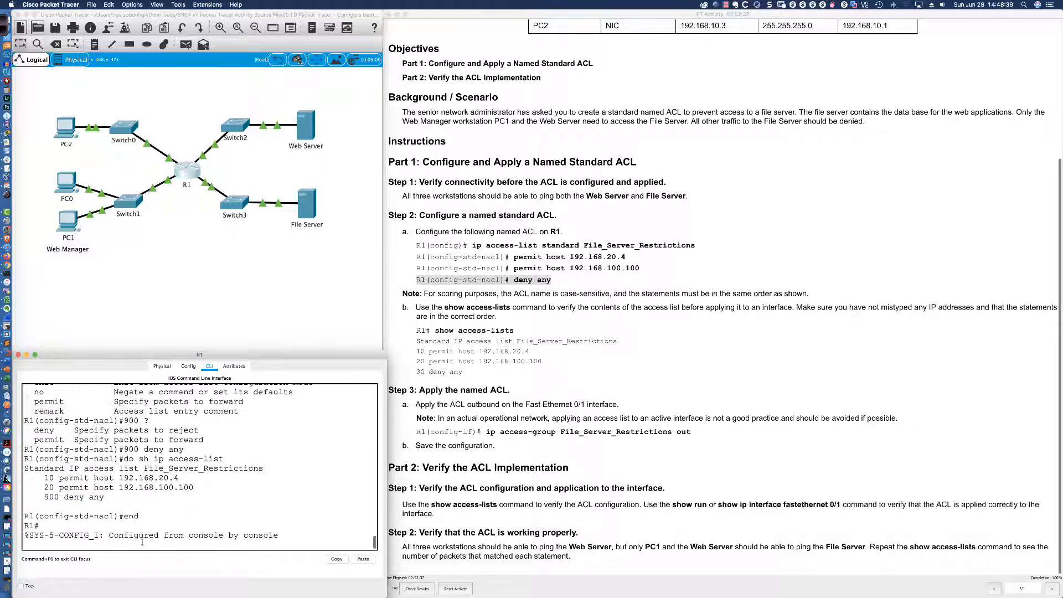
Ping the File Server at 192.168.200.100 again from PC2's command prompt.
key("super+Tab")
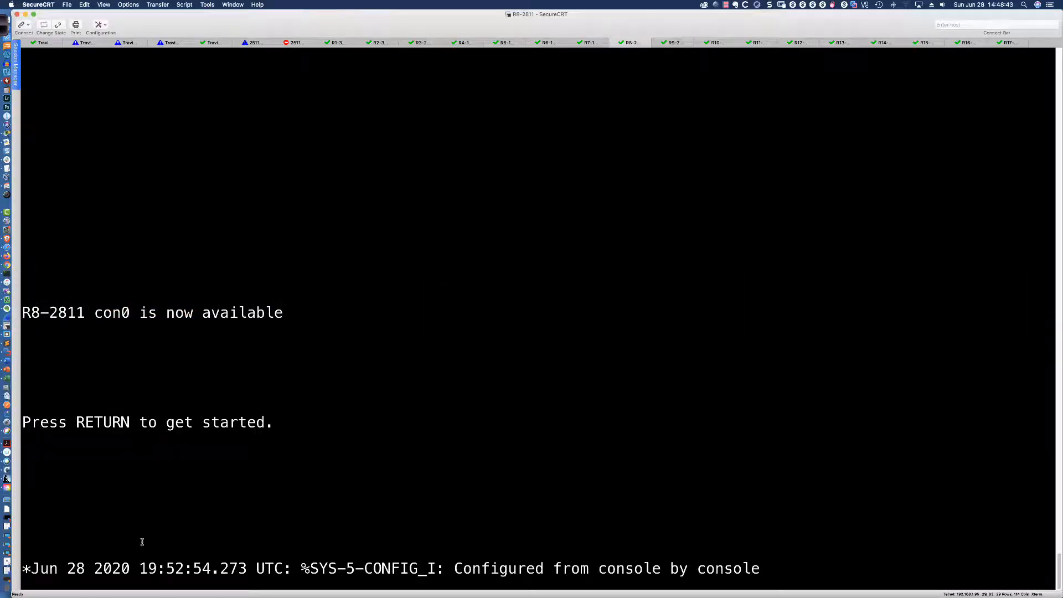
key("super+Tab")
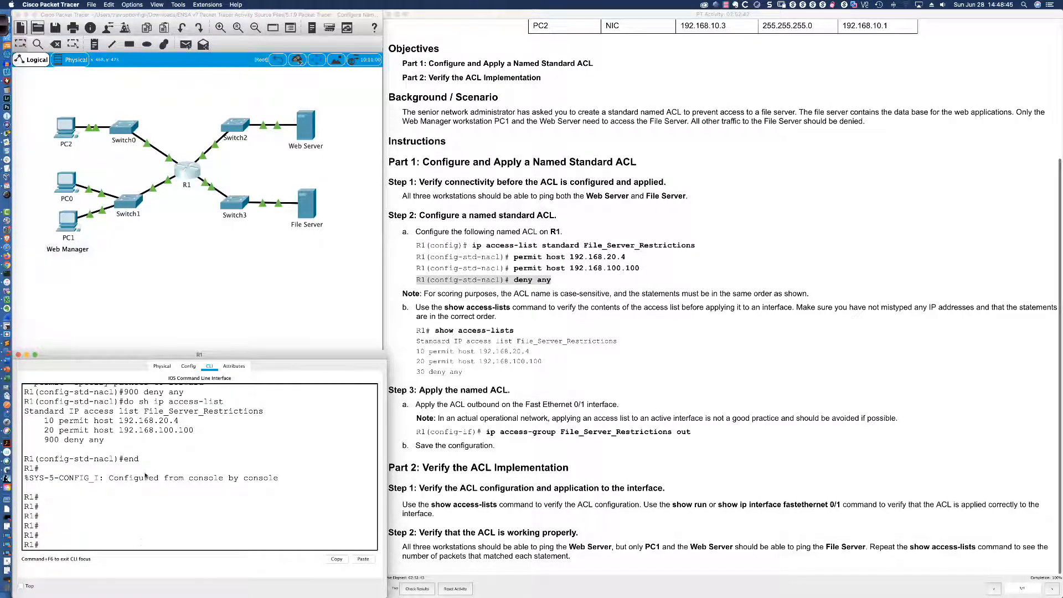
left_click(66, 127)
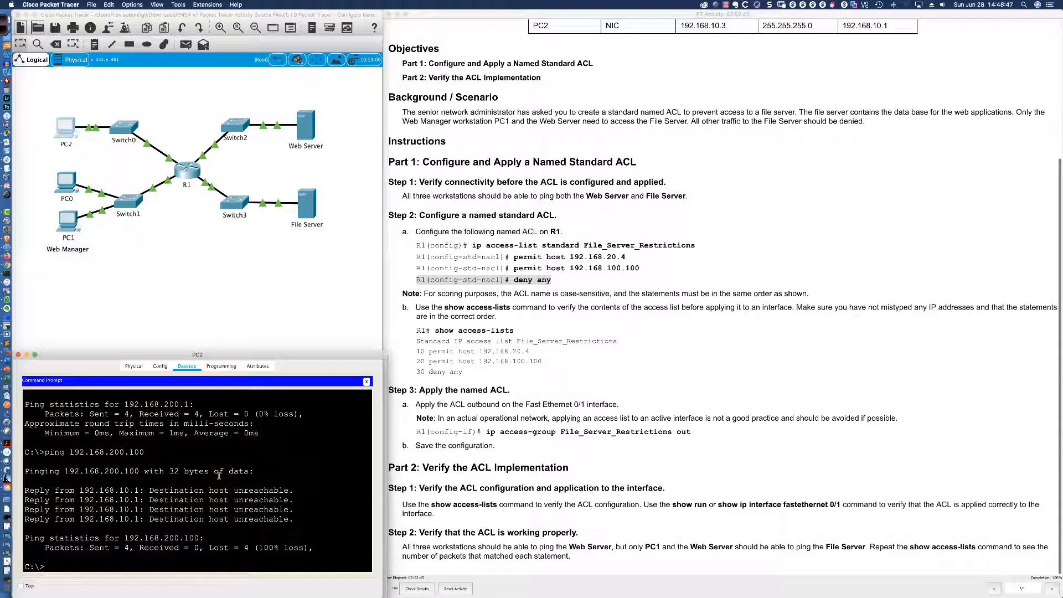
key("Up")
key("Return")
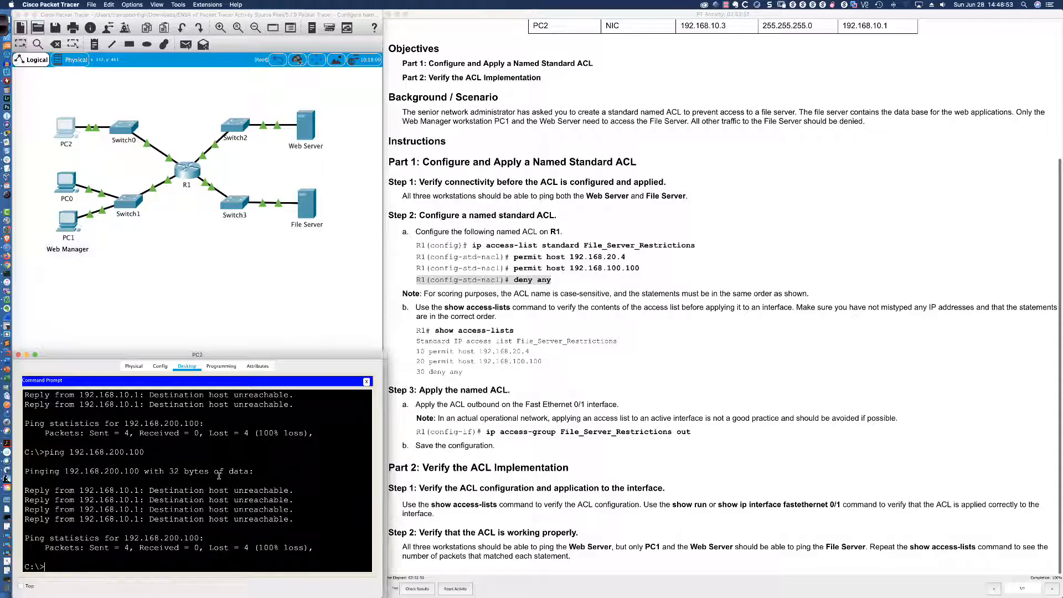
Return to R1's command line and display its access lists with sh access-list.
key("super+Tab")
key("super+Tab")
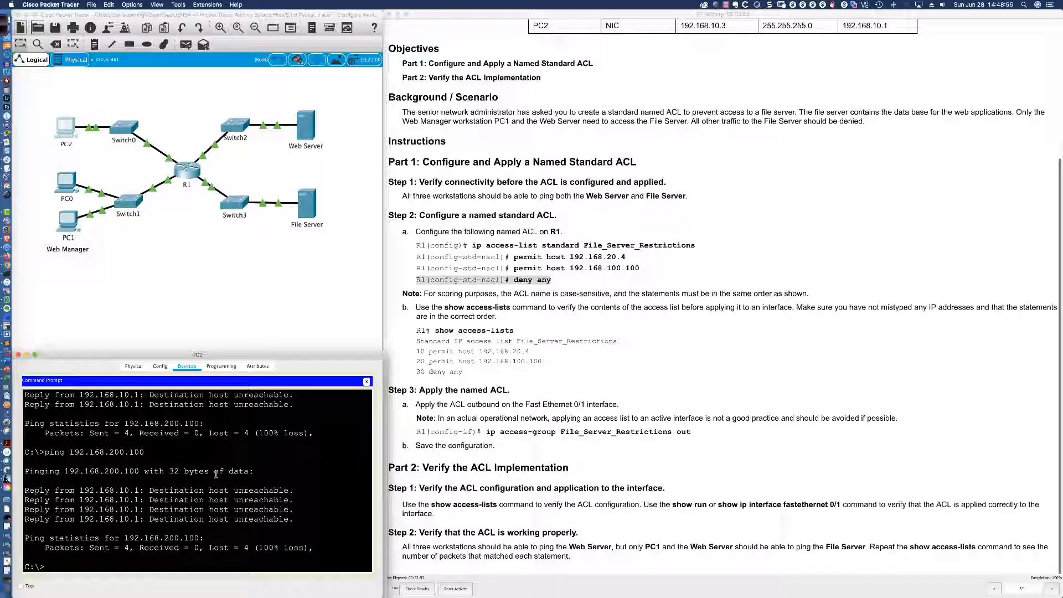
left_click(186, 183)
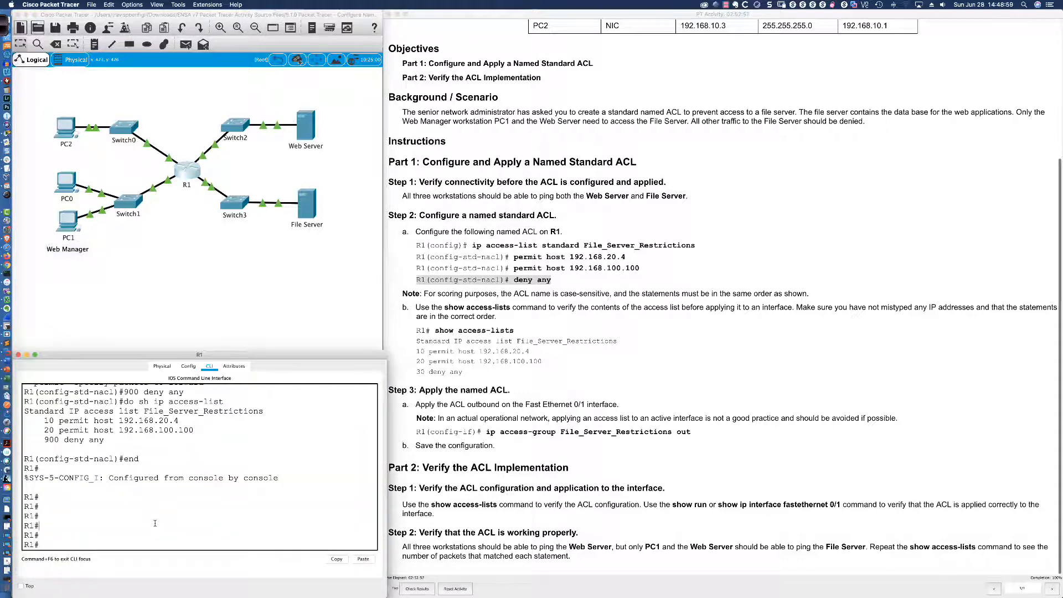
key("Up")
key("Up")
key("Down")
key("Return")
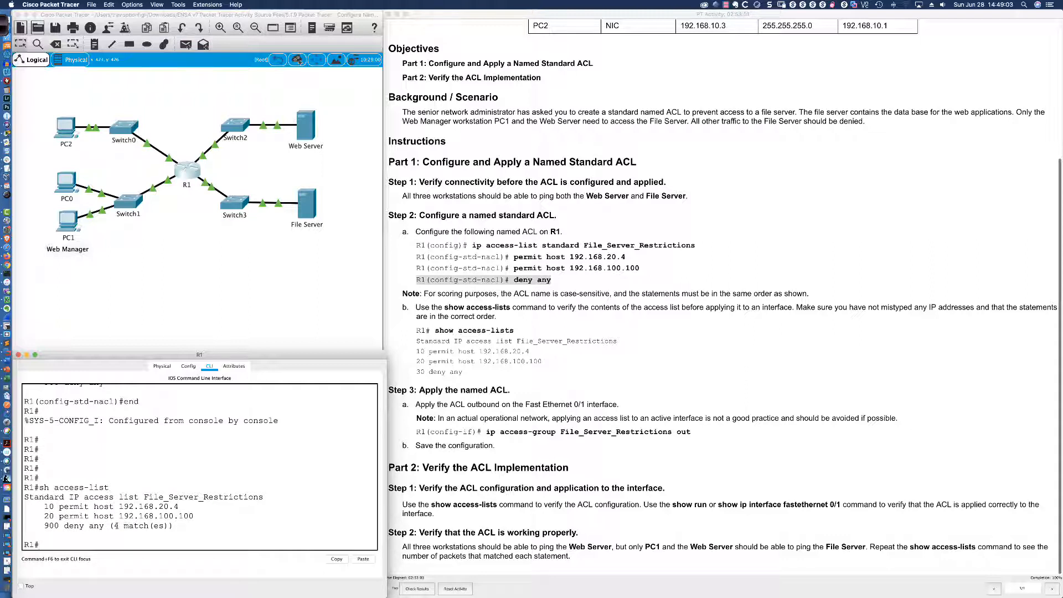
Highlight the match counter and the whole 900 deny any entry in R1's output, plus the deny any line in the instructions.
left_click_drag(114, 525, 168, 527)
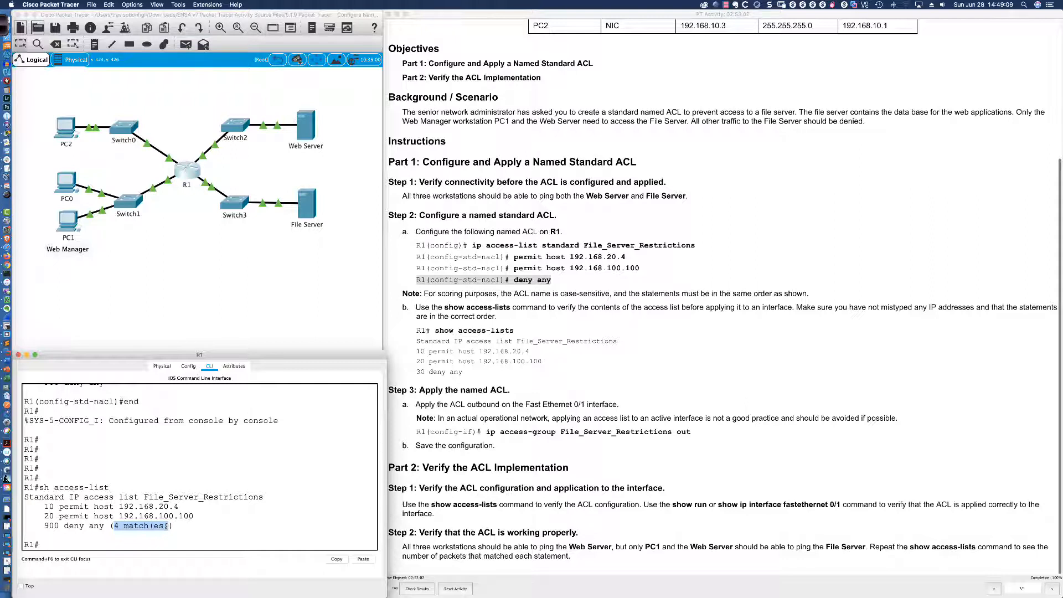
left_click_drag(174, 526, 111, 526)
left_click_drag(46, 525, 176, 525)
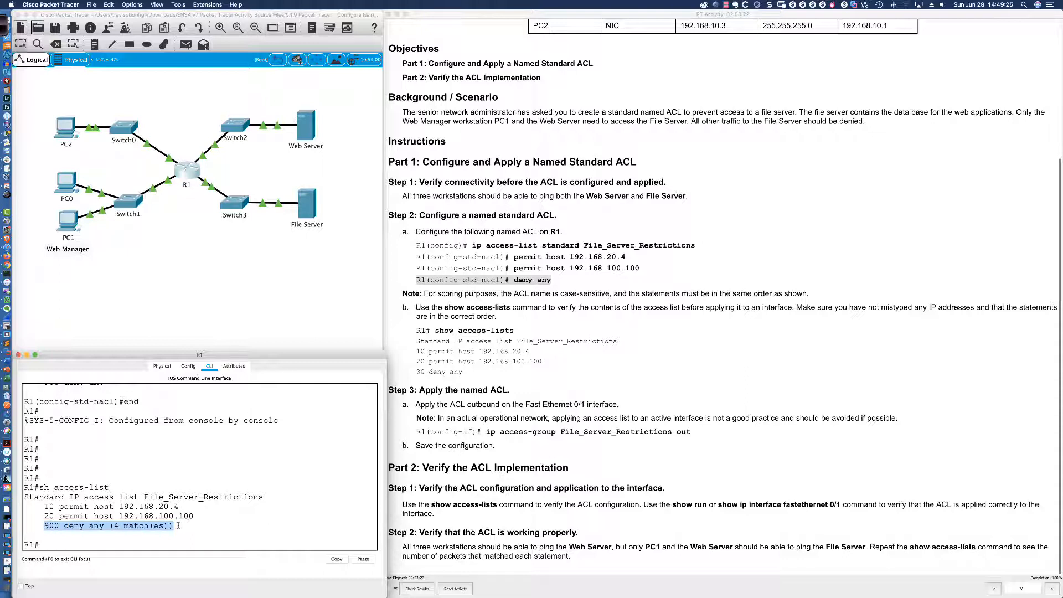
left_click(177, 526)
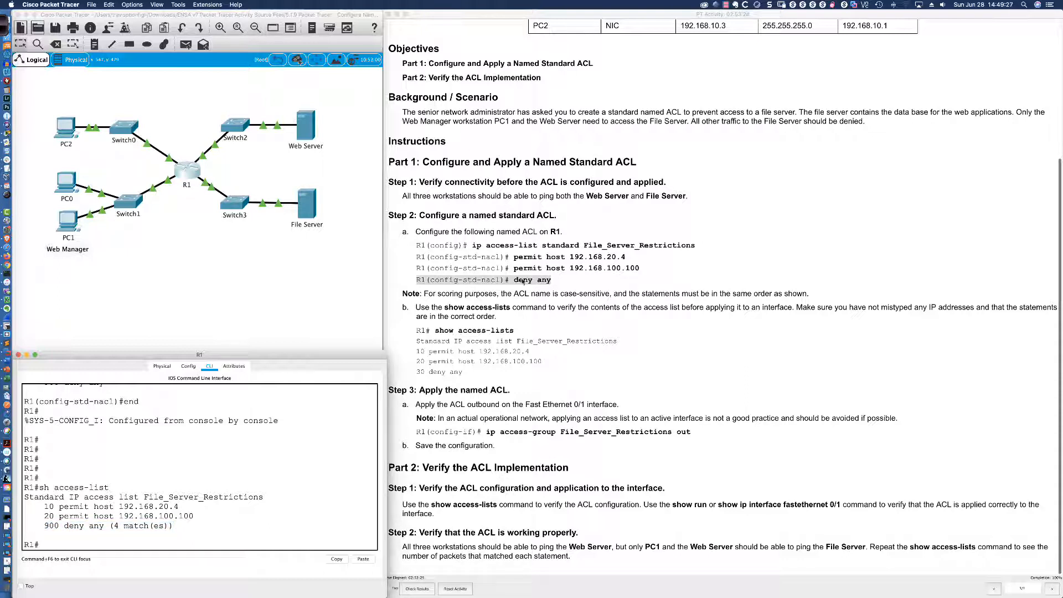
left_click_drag(553, 281, 416, 281)
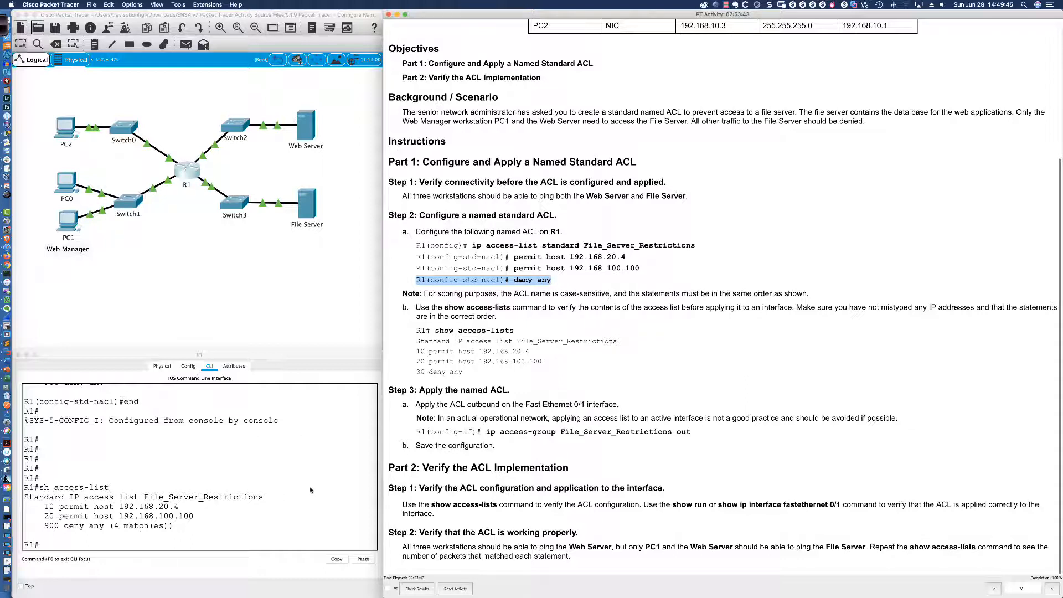
scroll(431, 442, "down", 1)
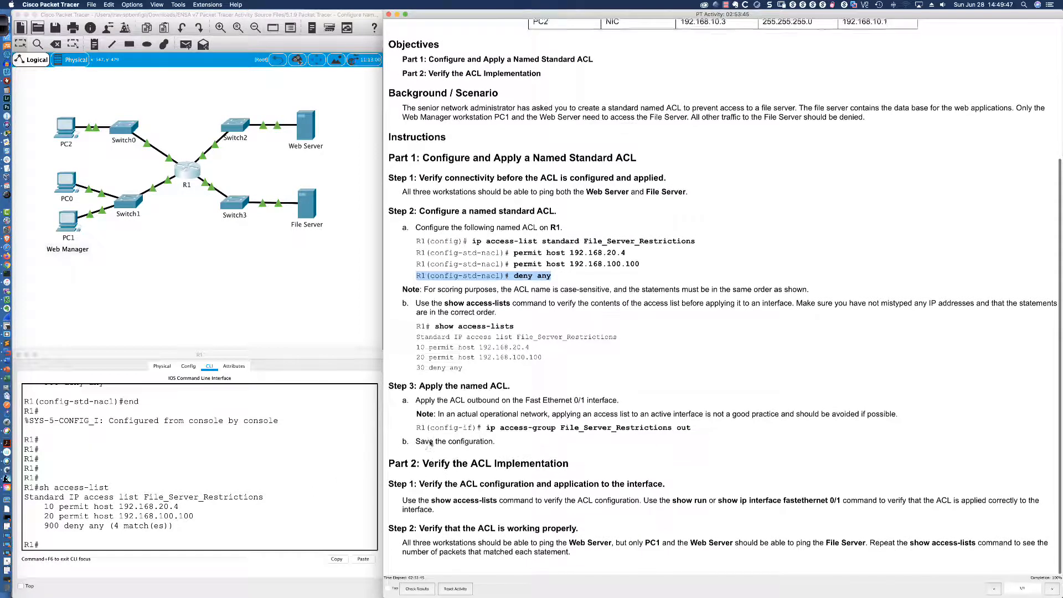
scroll(437, 471, "up", 1)
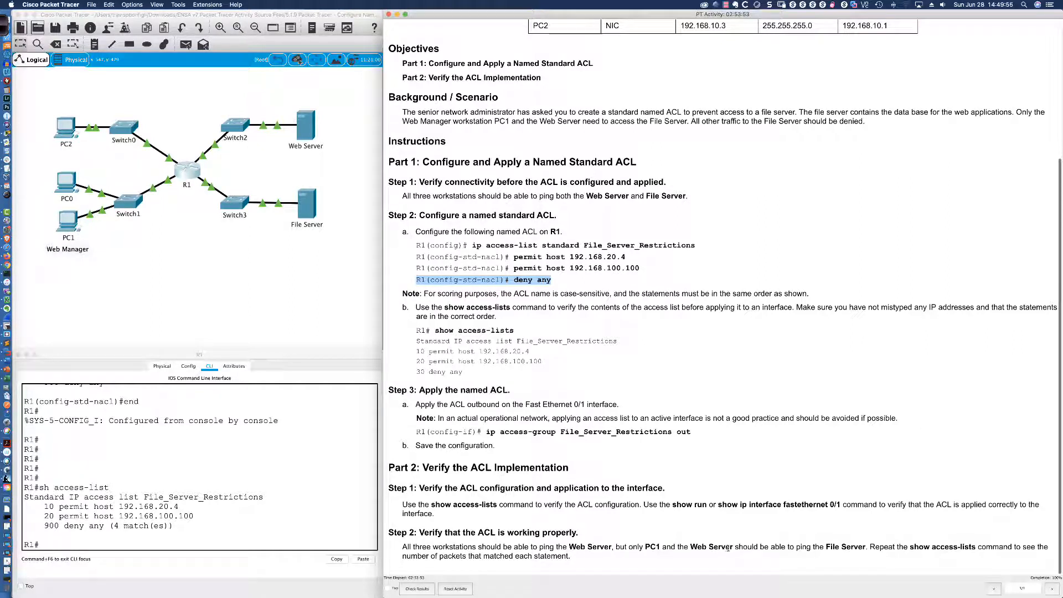
Ping the File Server at 192.168.200.100 from PC1's command prompt.
left_click(63, 224)
key("Up")
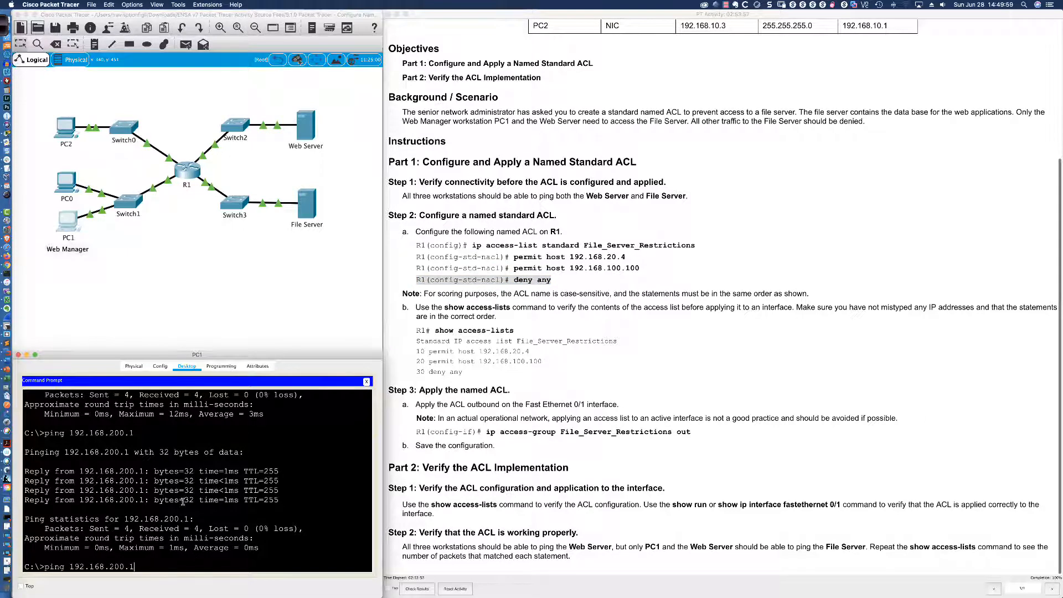
type("00")
key("Return")
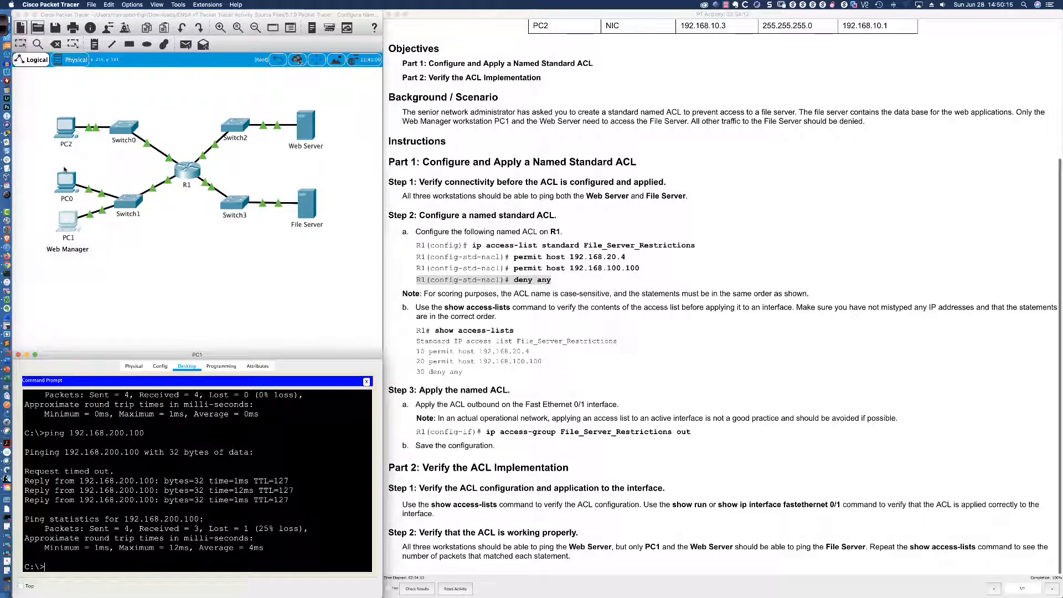
Open the Web Server's Command Prompt below the topology and ping the File Server at 192.168.200.100.
left_click(304, 125)
left_click(304, 126)
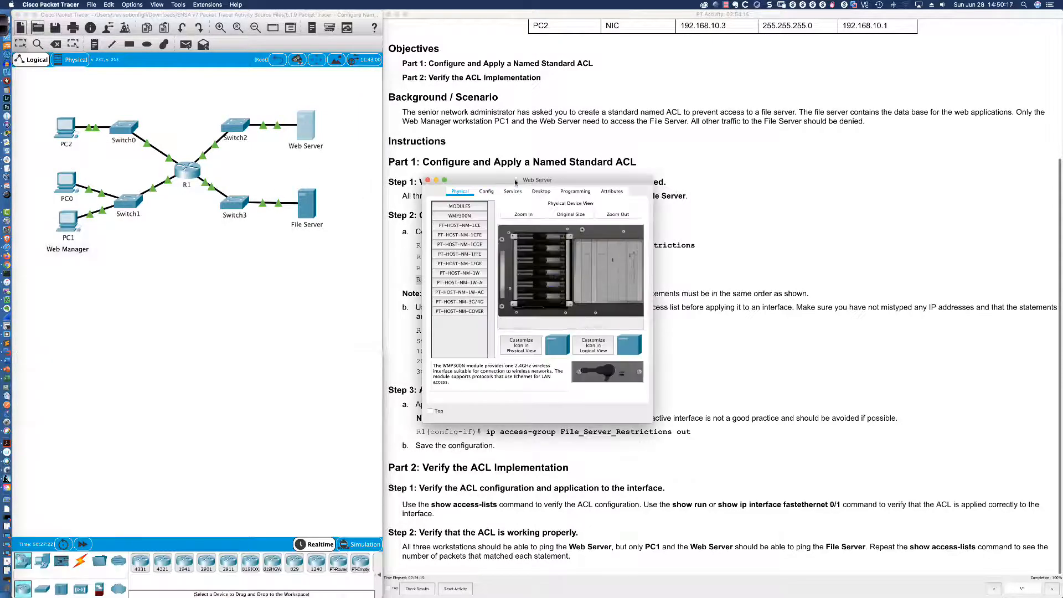
left_click_drag(512, 164, 99, 355)
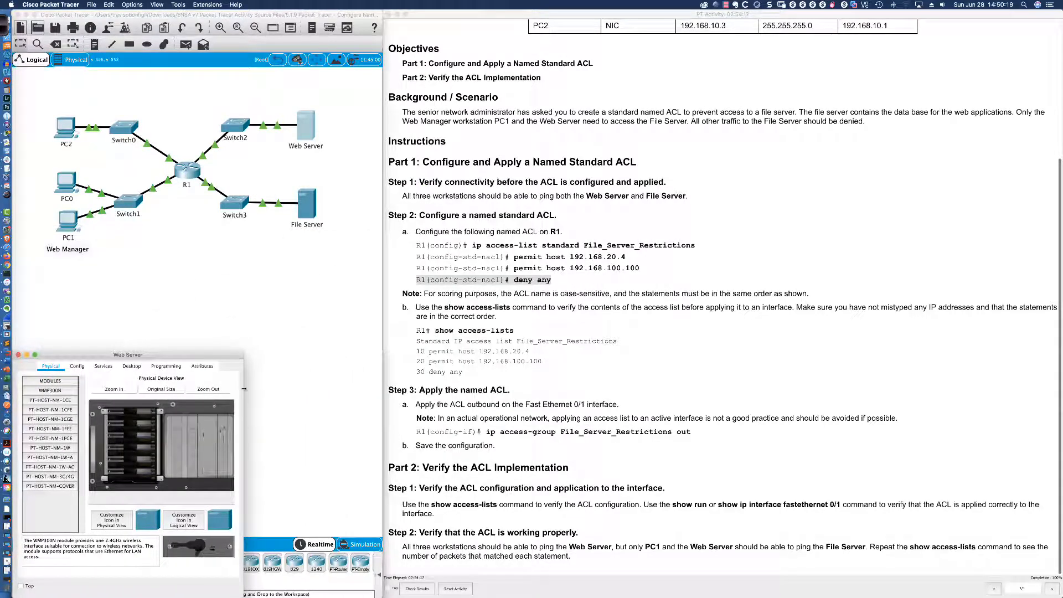
left_click_drag(243, 390, 375, 388)
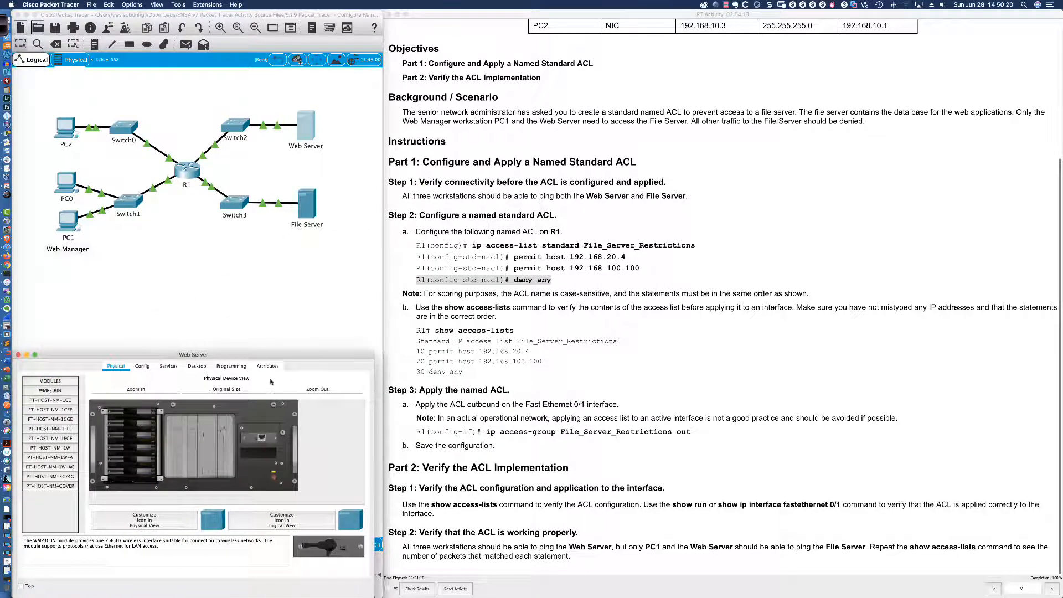
left_click(196, 367)
left_click(200, 395)
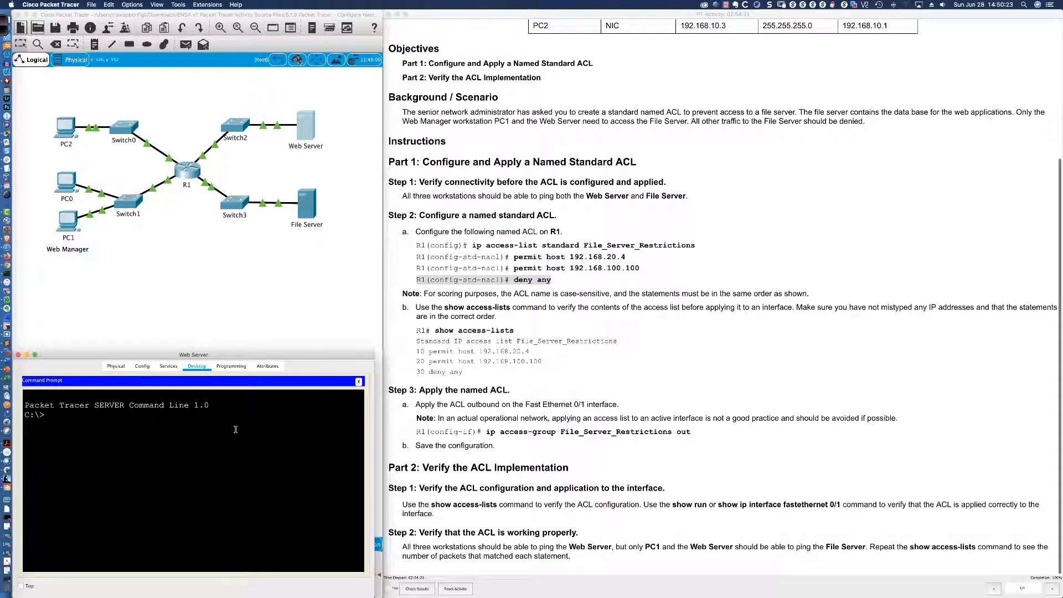
type("ping 192.168.200.100")
key("Return")
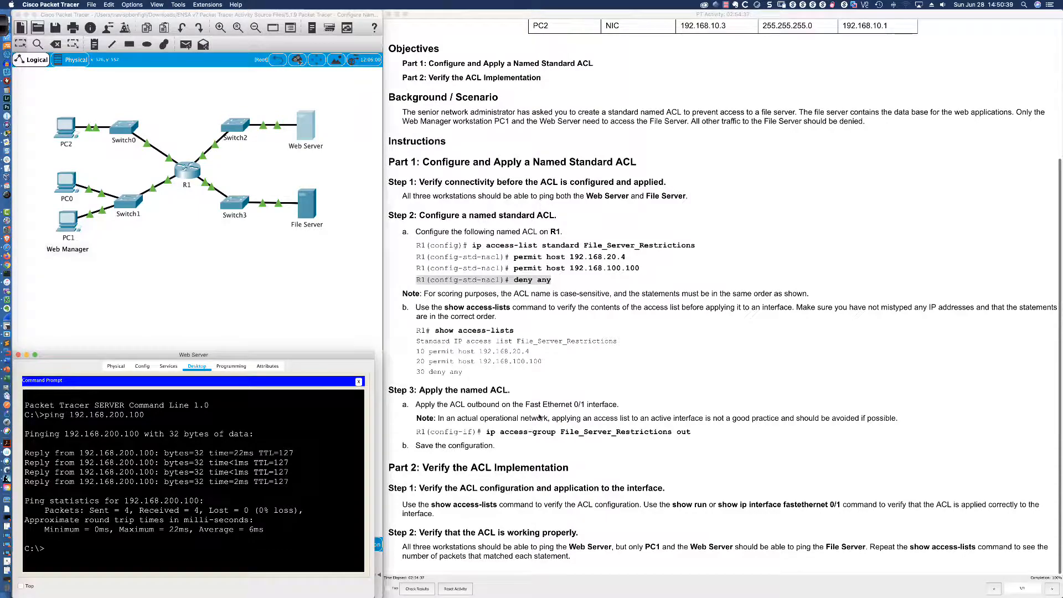
Review the ACL instructions, highlighting the ip access-list, deny any and show access-lists commands in Step 2.
scroll(531, 426, "up", 2)
scroll(539, 421, "down", 2)
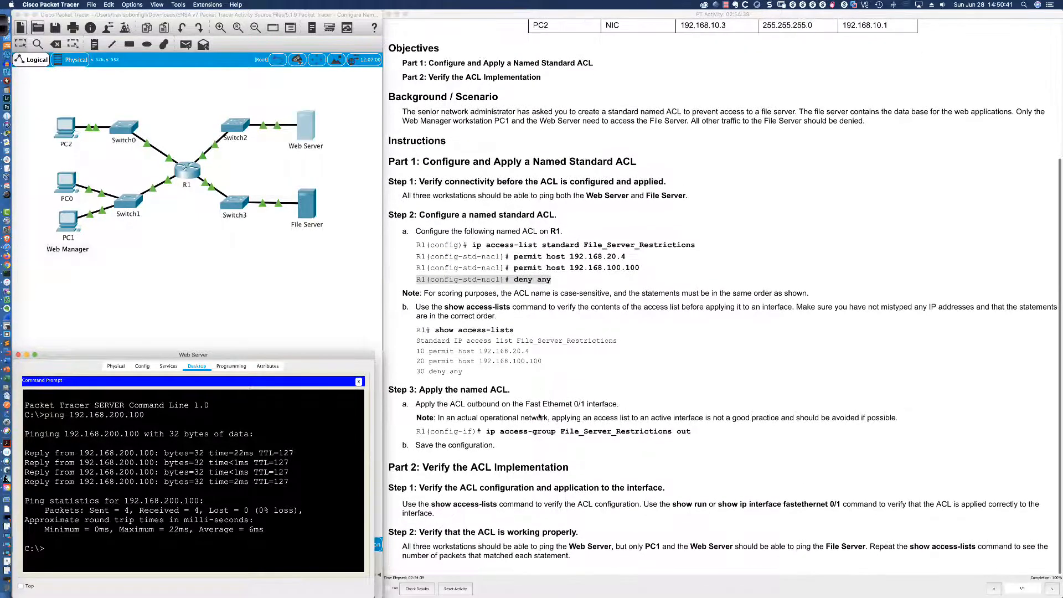
left_click_drag(472, 244, 536, 245)
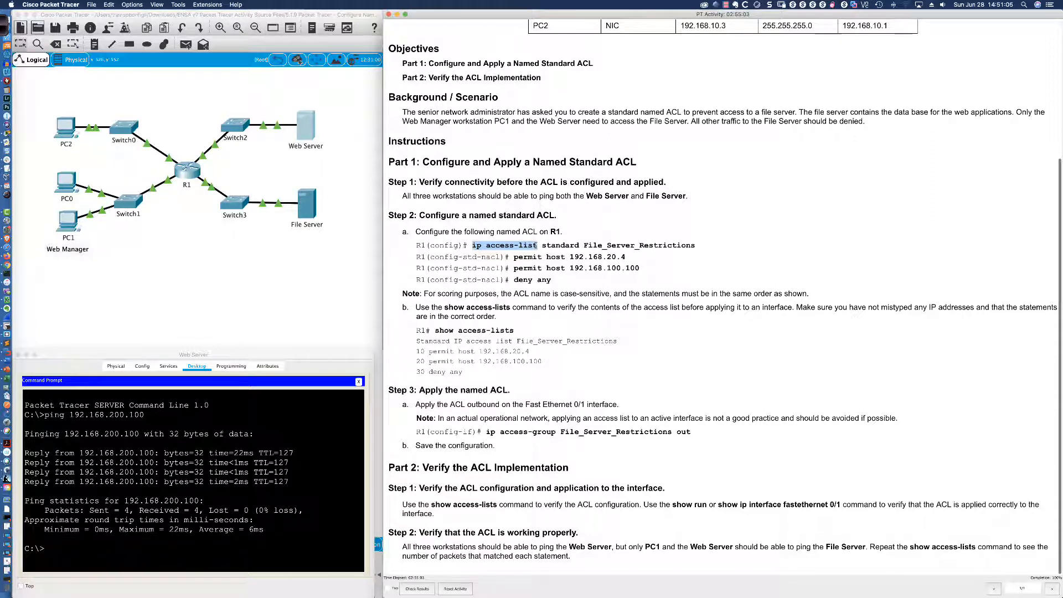
left_click_drag(514, 256, 418, 280)
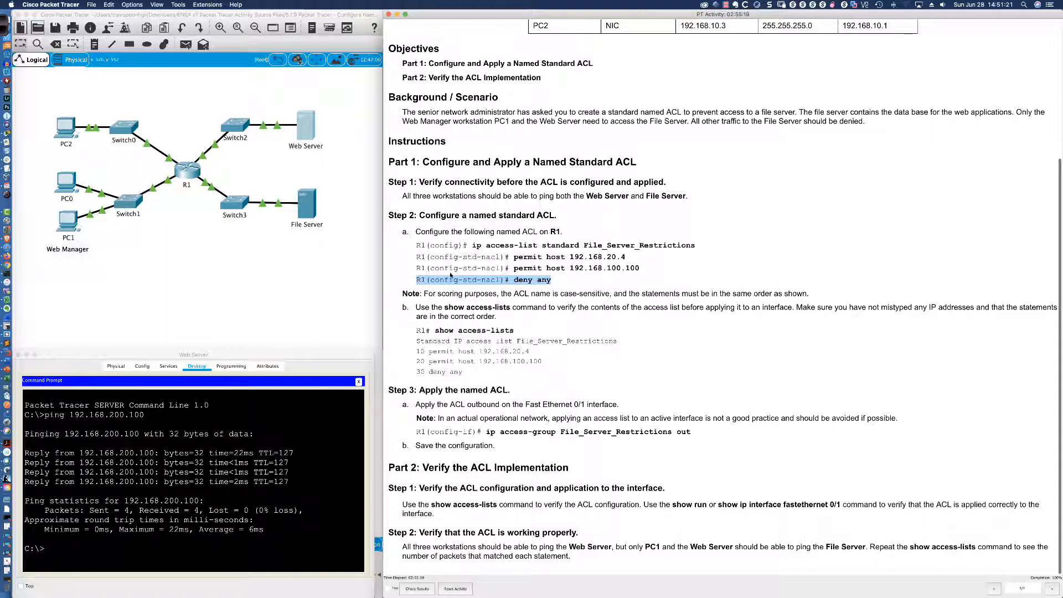
left_click_drag(435, 331, 517, 332)
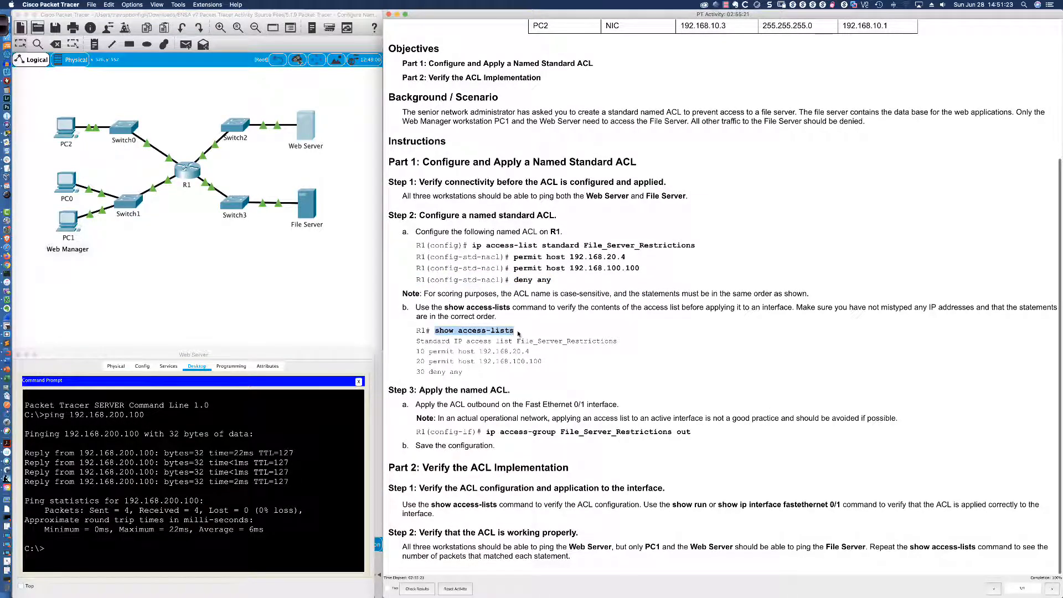
left_click(608, 384)
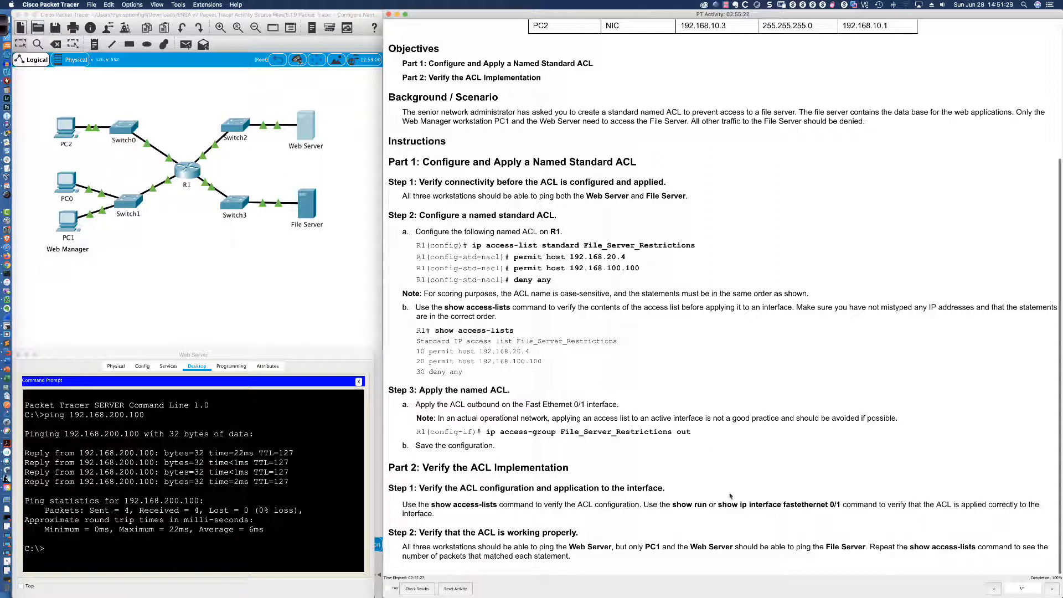
Highlight the show ip interface fastethernet 0/1 command in Part 2 and switch to the PowerPoint title slide.
left_click_drag(719, 505, 841, 505)
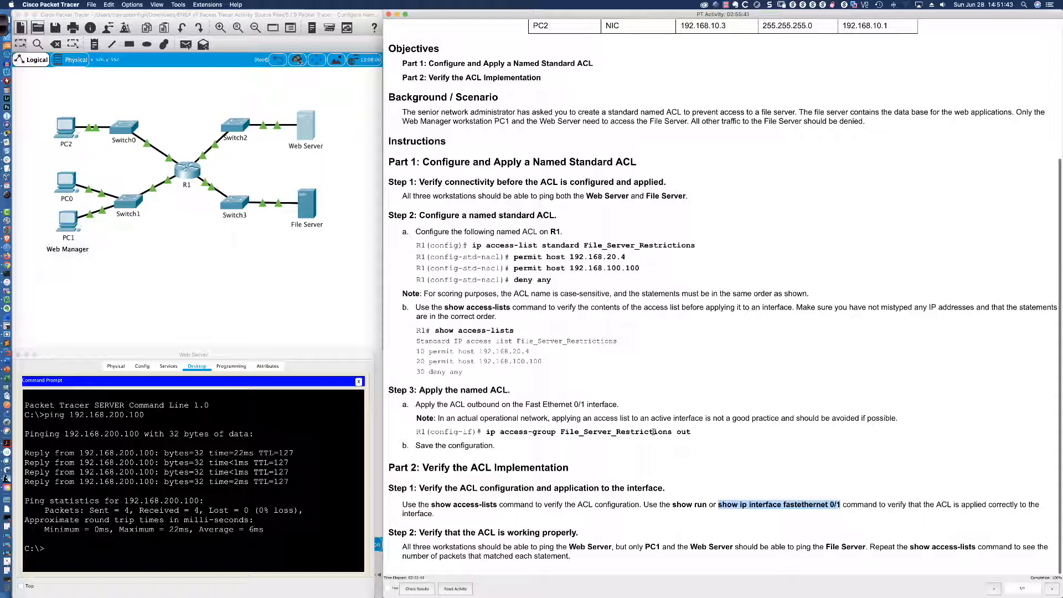
key("super+Tab")
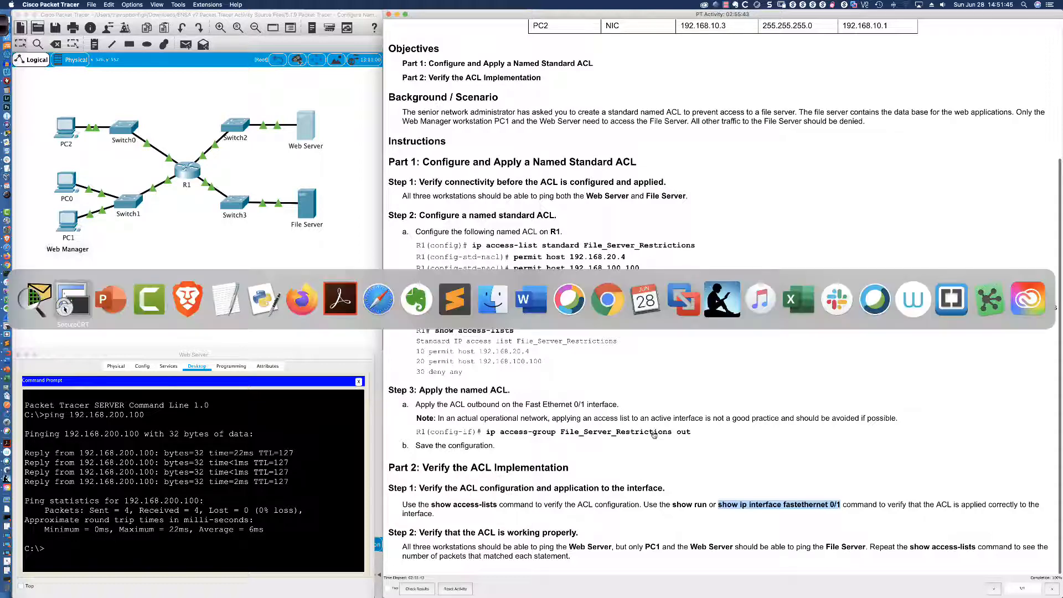
key("super+Tab")
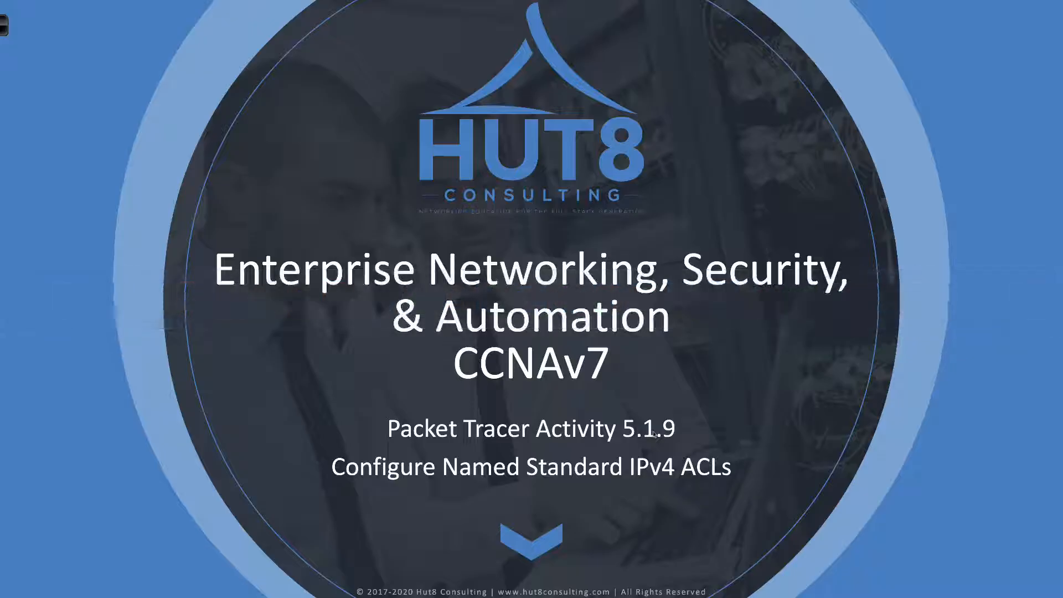